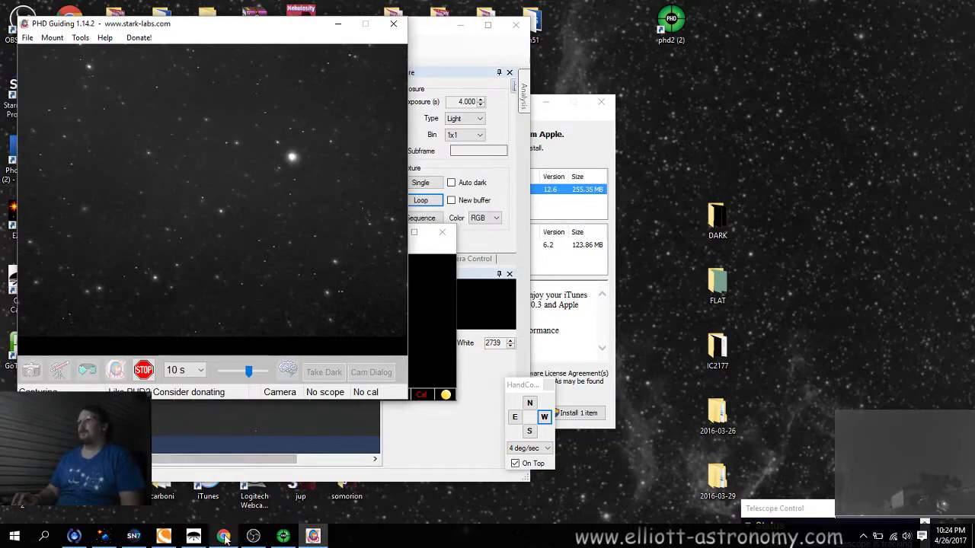
# Switch to the Starry Night sky chart and examine the telescope's pointing position around NGC 7023 and the Cepheus constellation.
pyautogui.moveTo(297, 537)
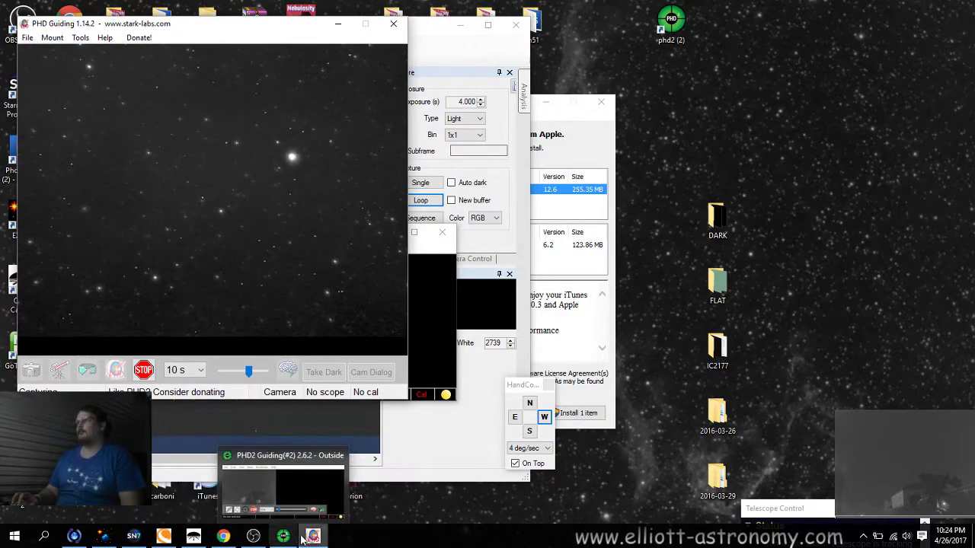
pyautogui.click(134, 537)
pyautogui.moveTo(248, 179)
pyautogui.mouseDown()
pyautogui.moveTo(240, 327)
pyautogui.moveTo(222, 381)
pyautogui.moveTo(229, 332)
pyautogui.moveTo(209, 348)
pyautogui.moveTo(187, 409)
pyautogui.moveTo(260, 234)
pyautogui.mouseUp()
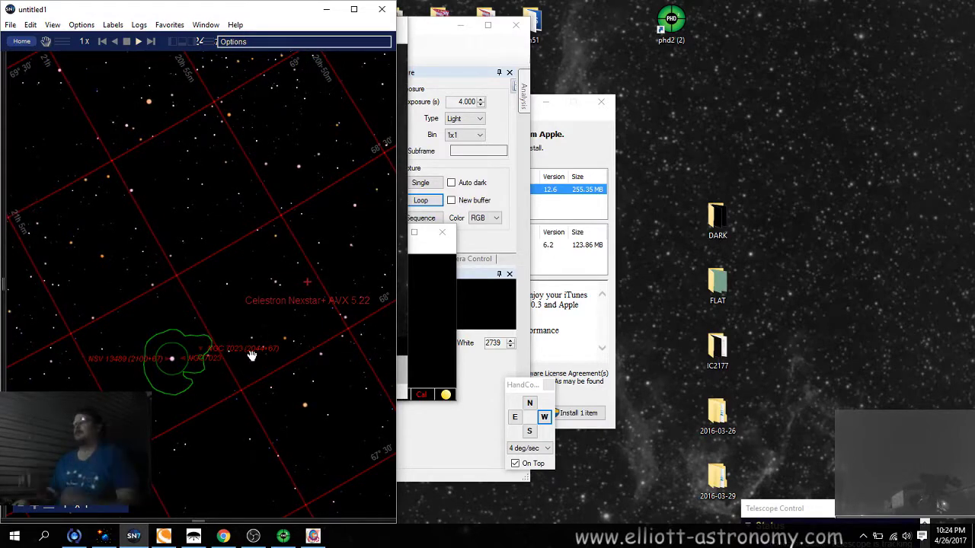
pyautogui.scroll(-5, 315, 298)
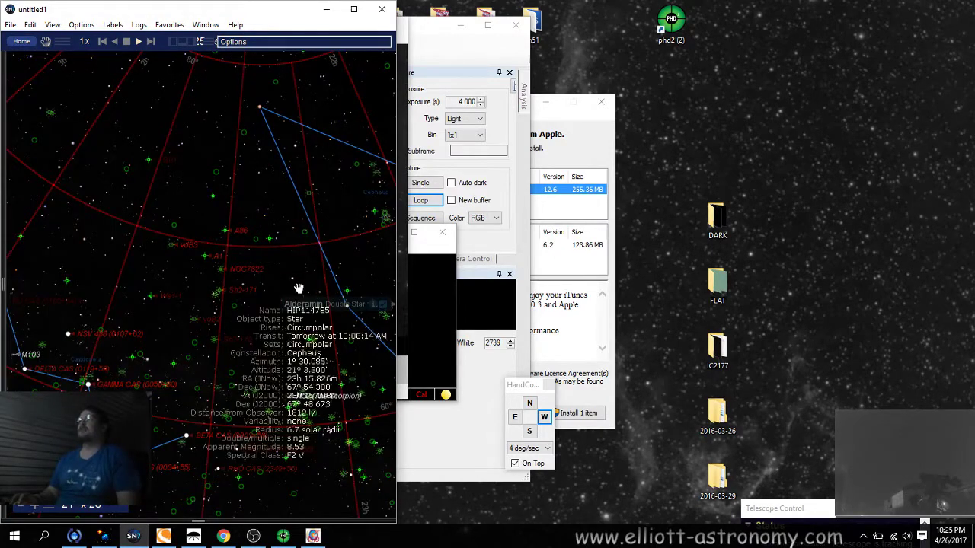
pyautogui.scroll(5, 298, 291)
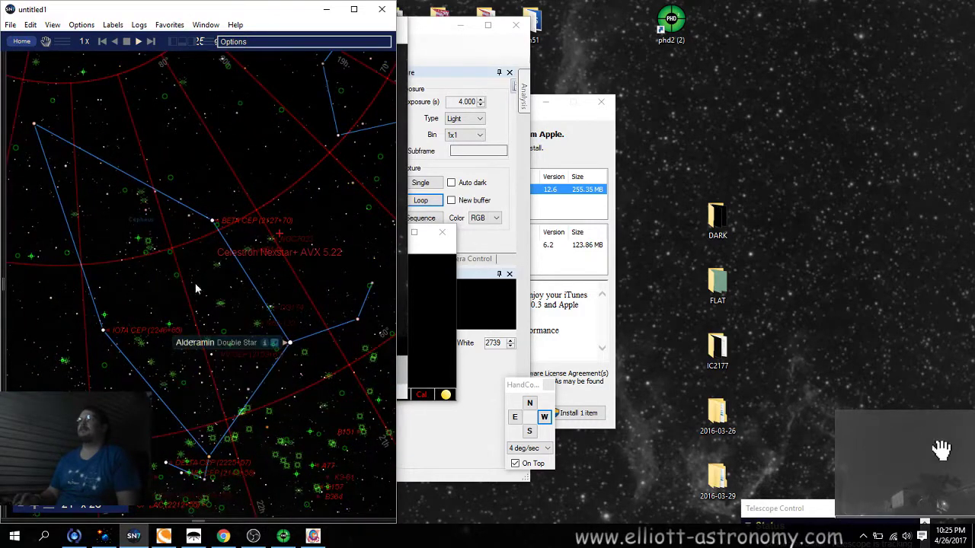
pyautogui.moveTo(196, 287); pyautogui.dragTo(132, 347)
pyautogui.moveTo(219, 320)
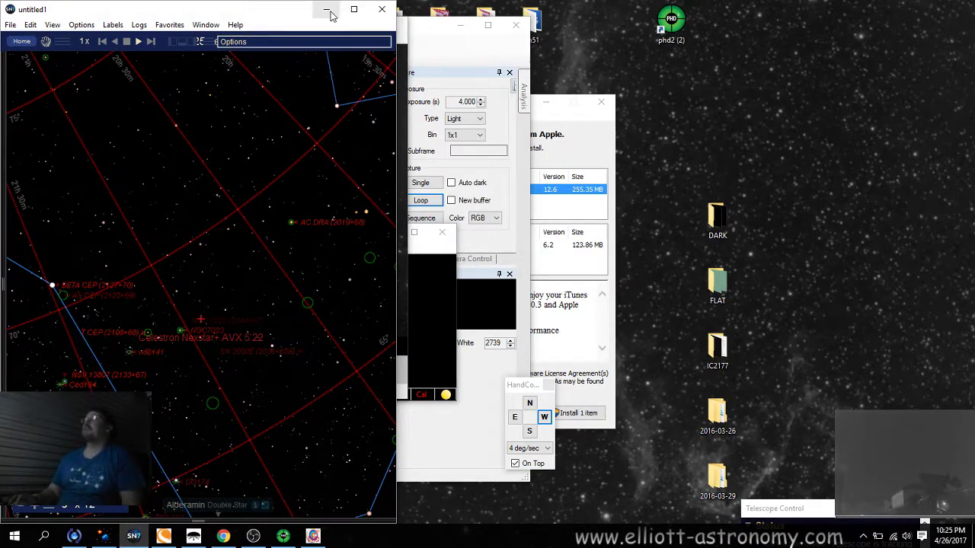
# Minimize the star chart, arrange Orion Camera Studio and EZCAP side by side, and inspect the EZCAP preview image.
pyautogui.click(283, 536)
pyautogui.click(282, 536)
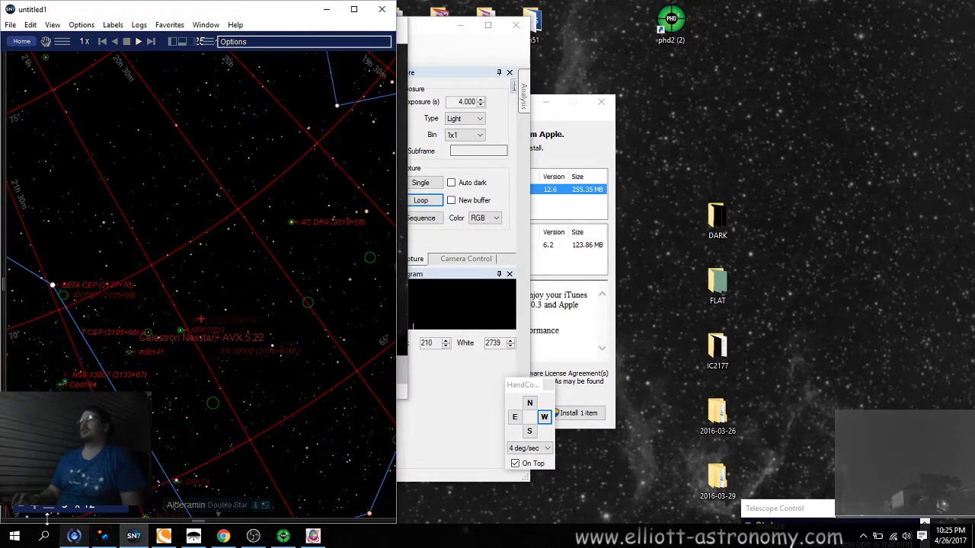
pyautogui.click(328, 10)
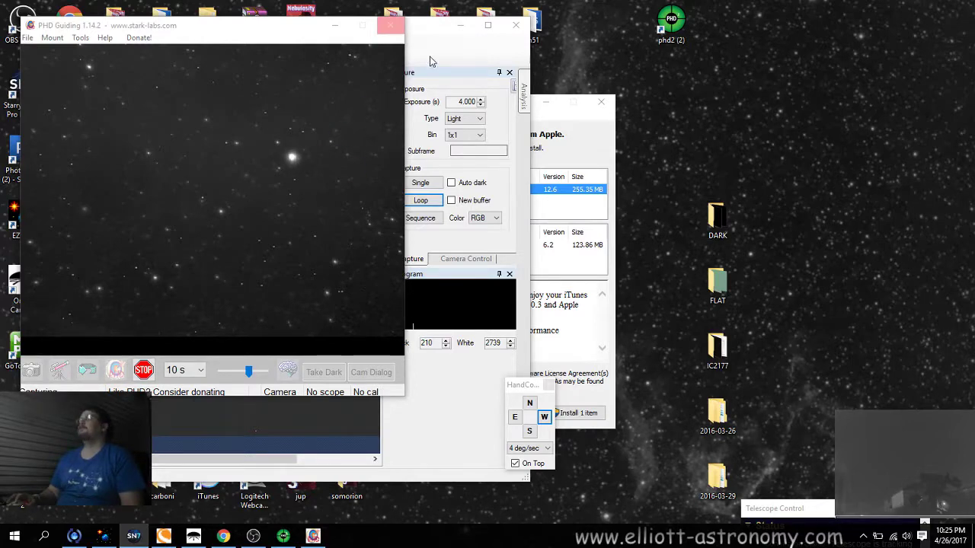
pyautogui.click(440, 31)
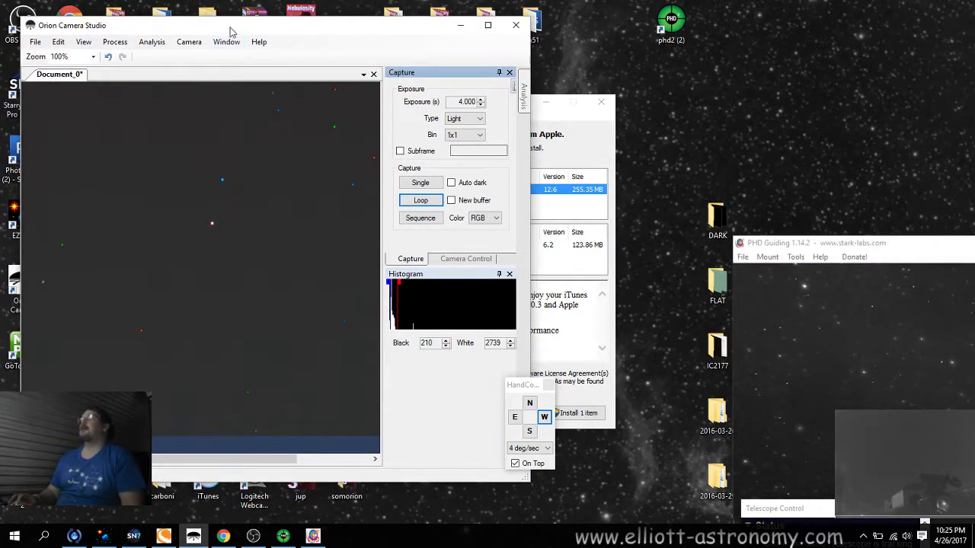
pyautogui.moveTo(233, 26); pyautogui.dragTo(974, 103)
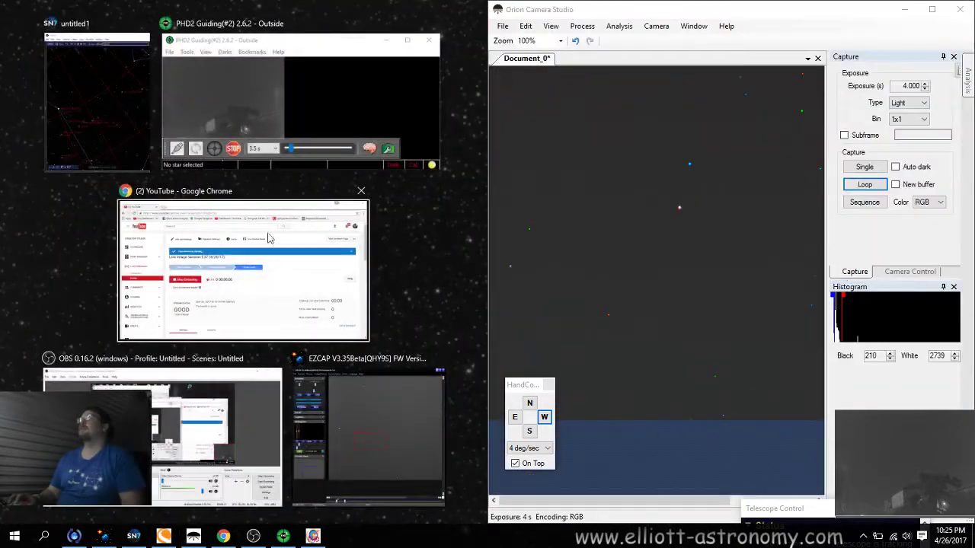
pyautogui.click(373, 375)
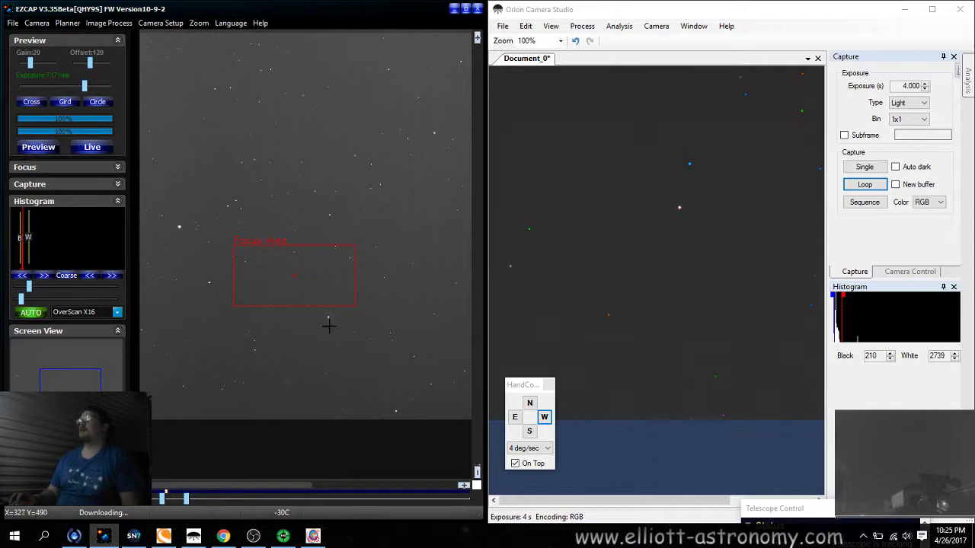
pyautogui.moveTo(258, 485); pyautogui.dragTo(296, 483)
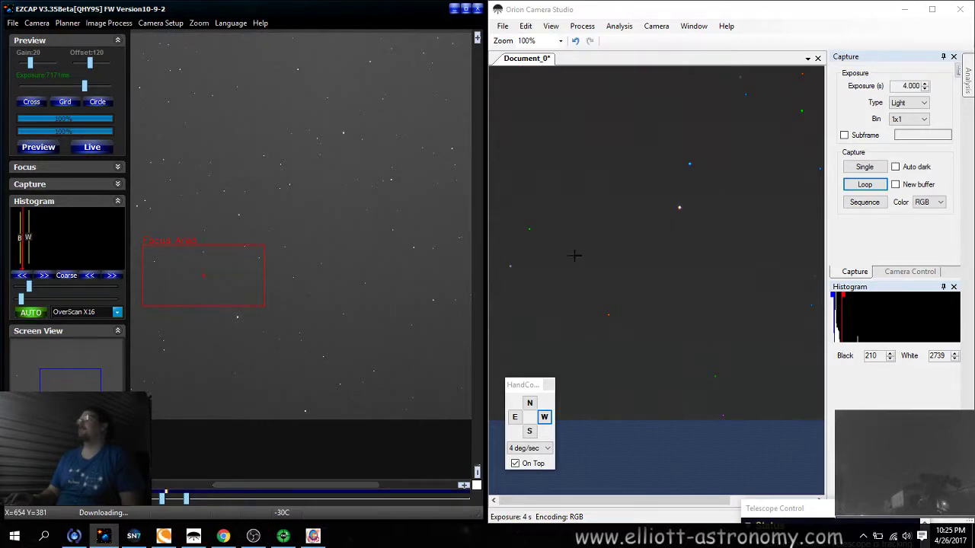
pyautogui.moveTo(299, 485); pyautogui.dragTo(233, 497)
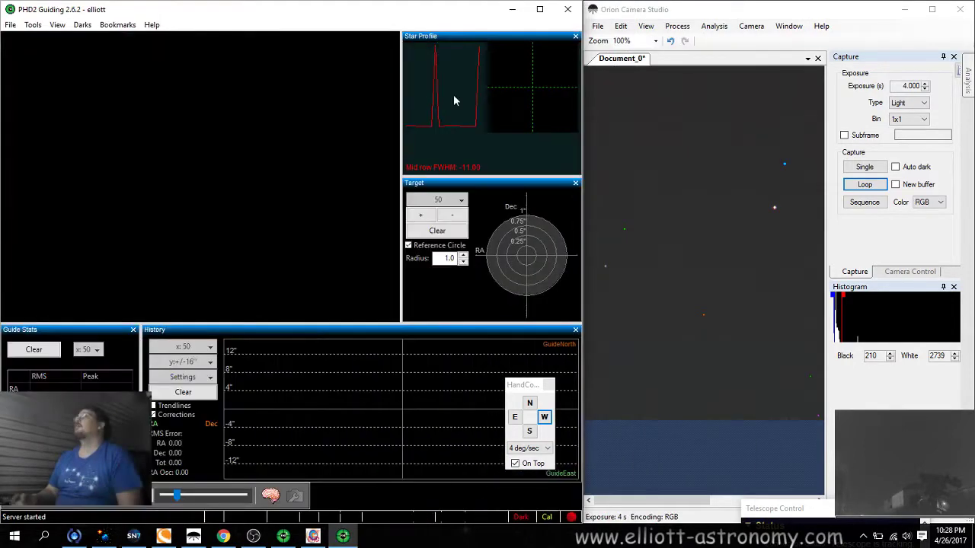
# Connect the Meade DSI camera and the GPUSB mount in PHD2 using the elliott equipment profile.
pyautogui.click(14, 496)
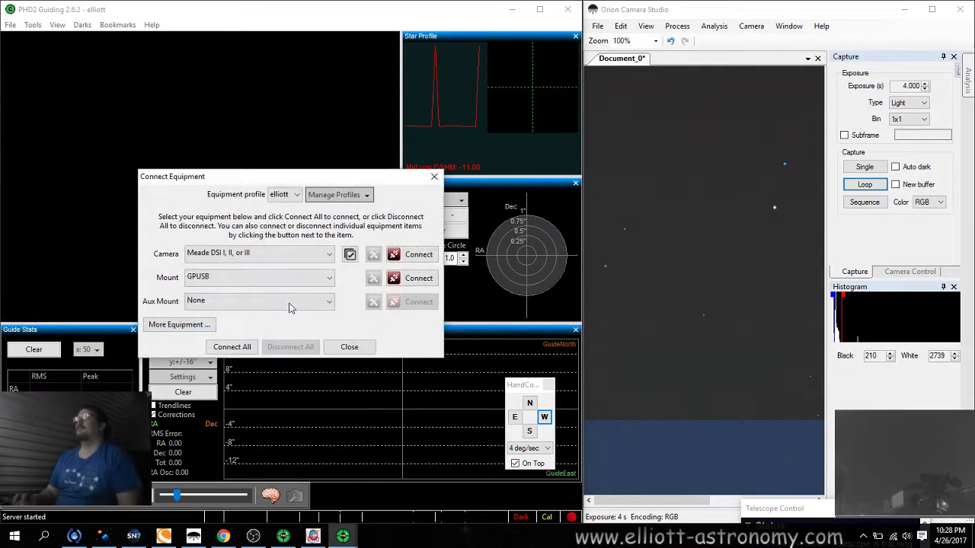
pyautogui.click(349, 253)
pyautogui.click(383, 287)
pyautogui.click(418, 254)
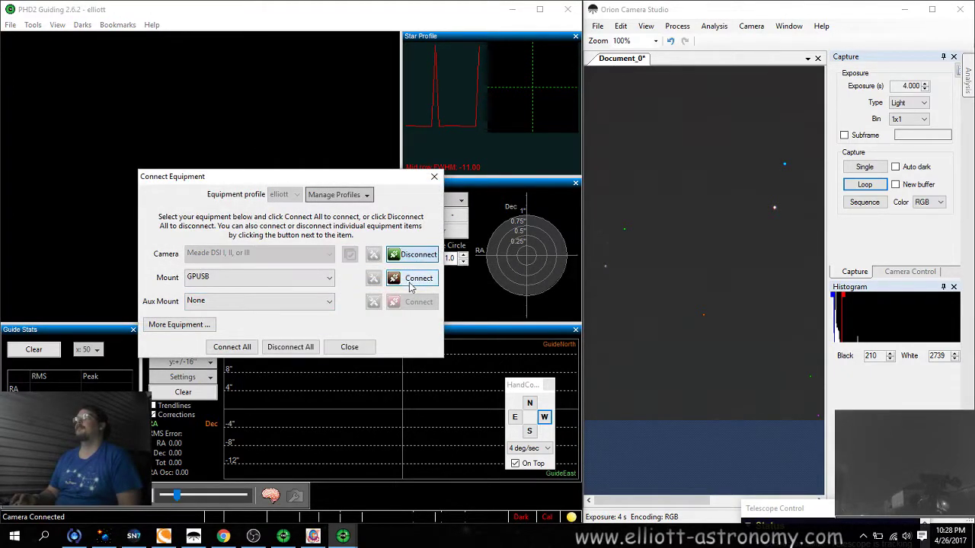
pyautogui.click(418, 278)
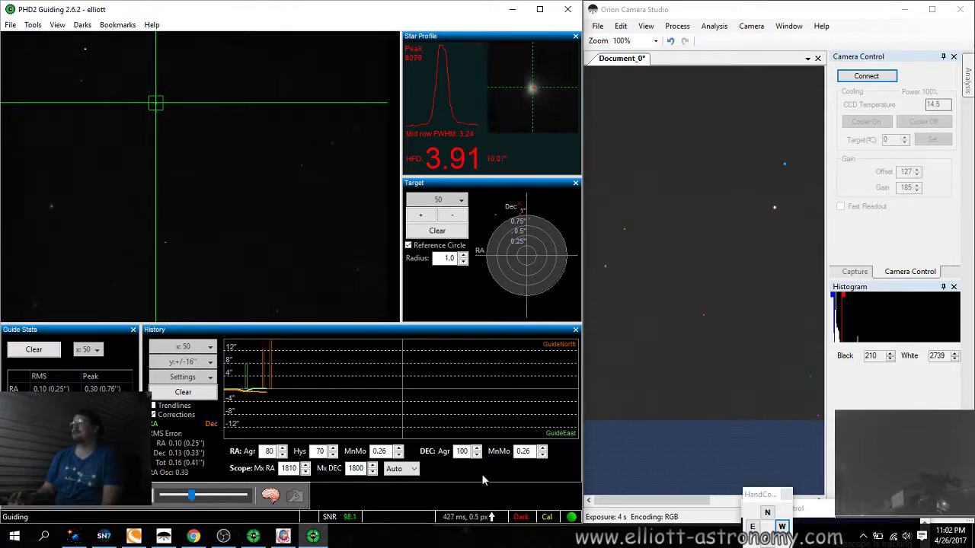
# Set the declination guide mode to North and minimize the PHD2 guiding window.
pyautogui.click(410, 470)
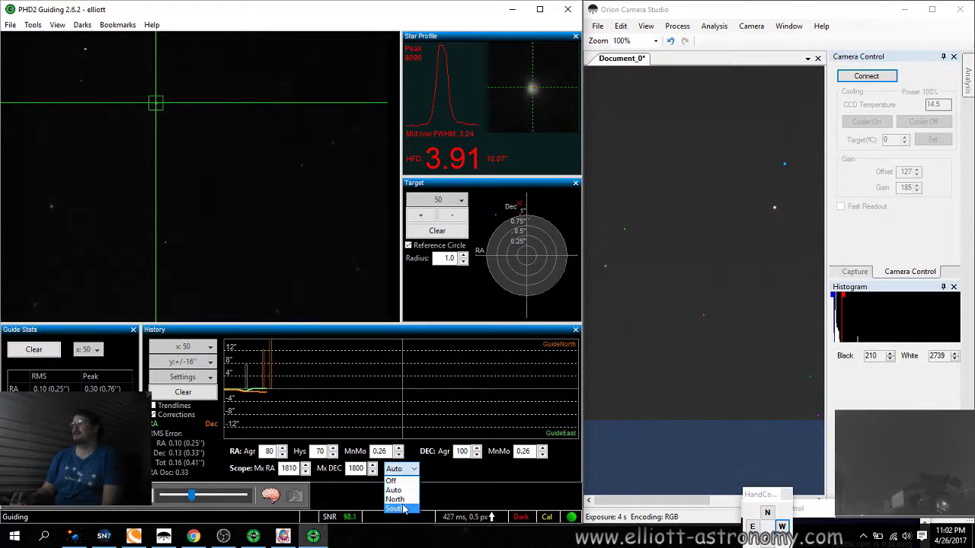
pyautogui.click(404, 502)
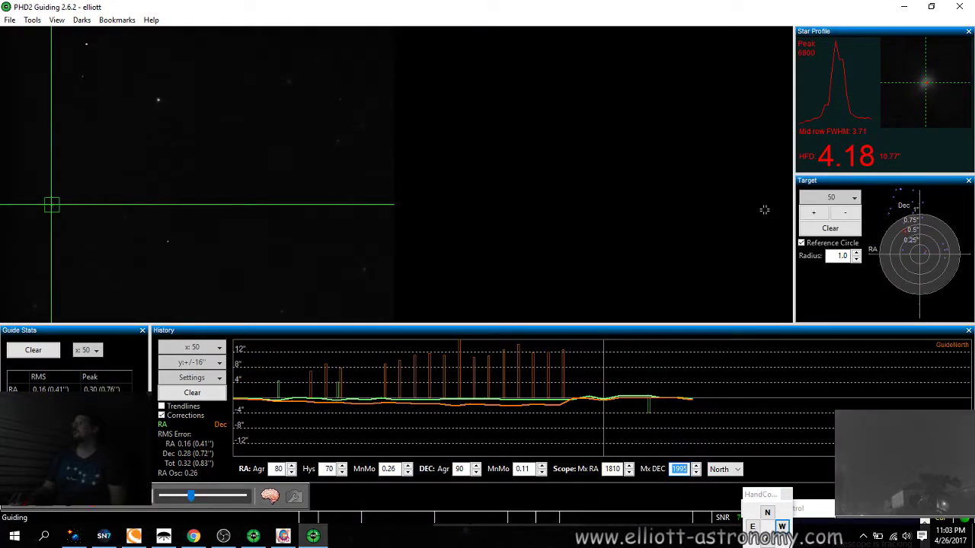
pyautogui.click(904, 6)
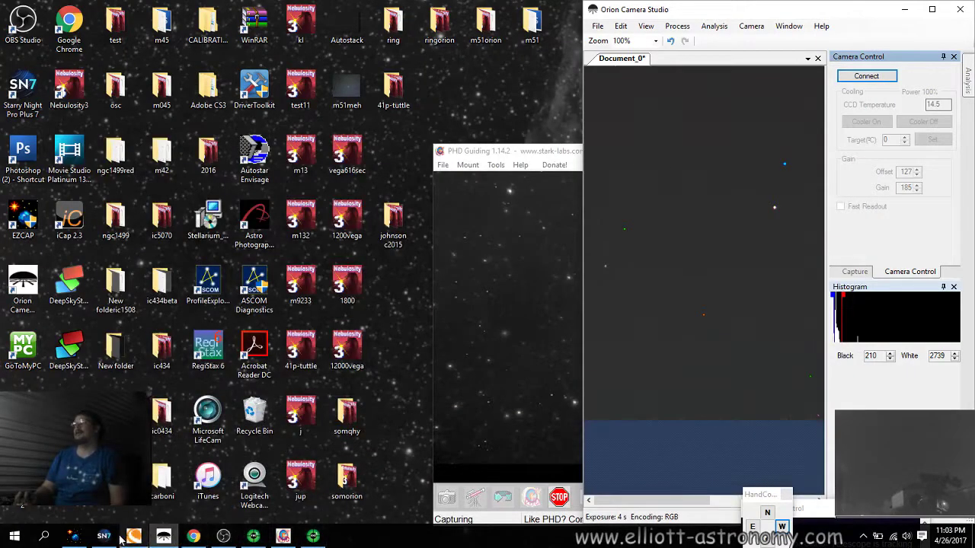
# Switch to EZCAP, name the planned images NGC7023 and start the plan of six 900 s exposures.
pyautogui.click(82, 537)
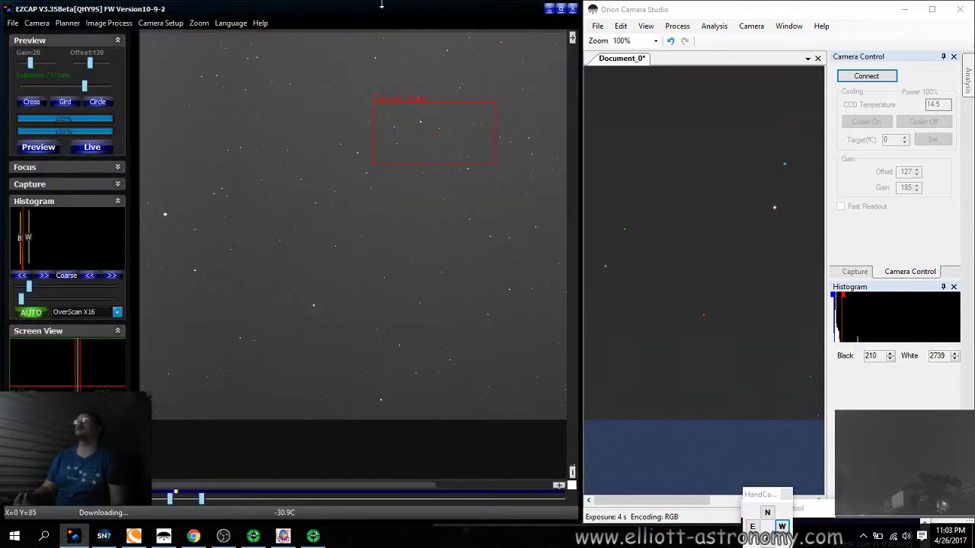
pyautogui.click(561, 8)
pyautogui.doubleClick(529, 13)
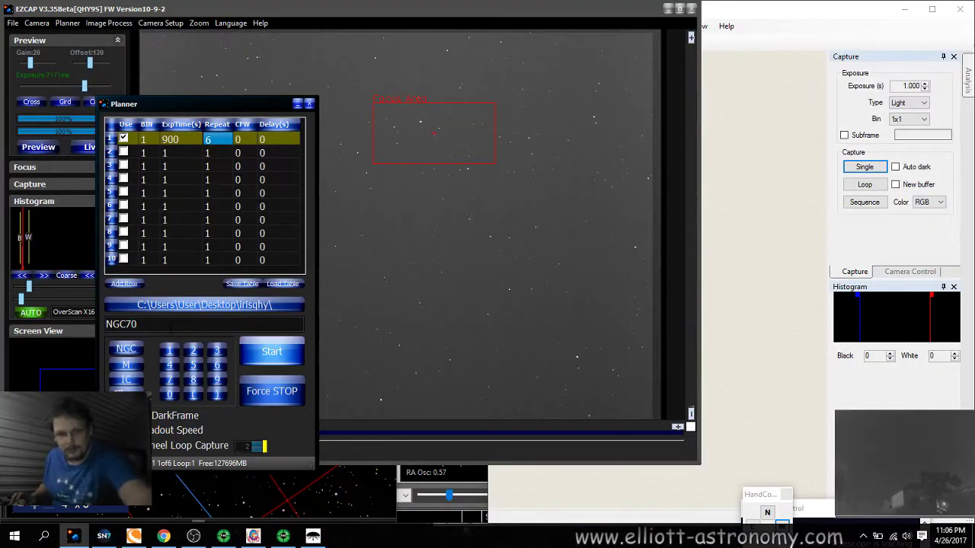
pyautogui.write('23')
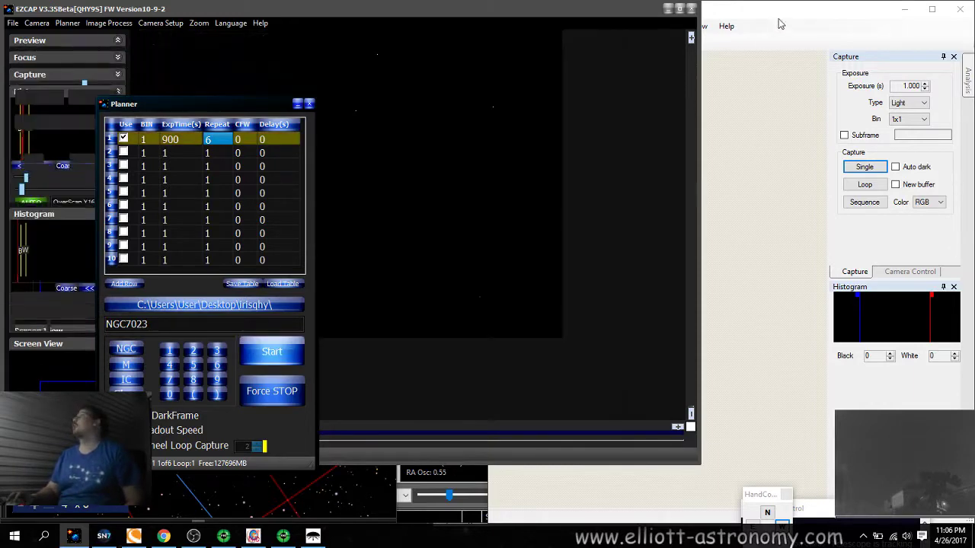
# Switch to Orion Camera Studio, open the sequence configuration and set the save directory to the irisorion desktop folder.
pyautogui.click(761, 164)
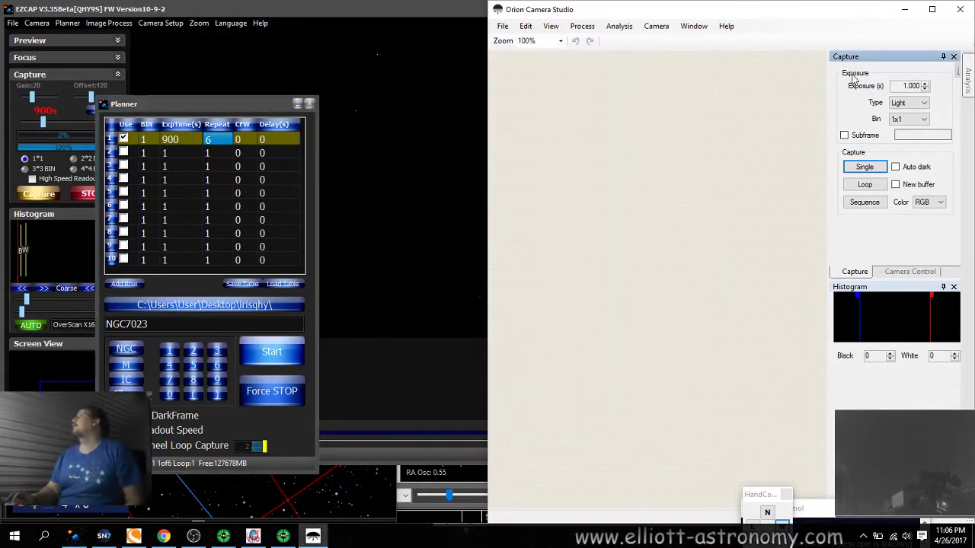
pyautogui.click(864, 204)
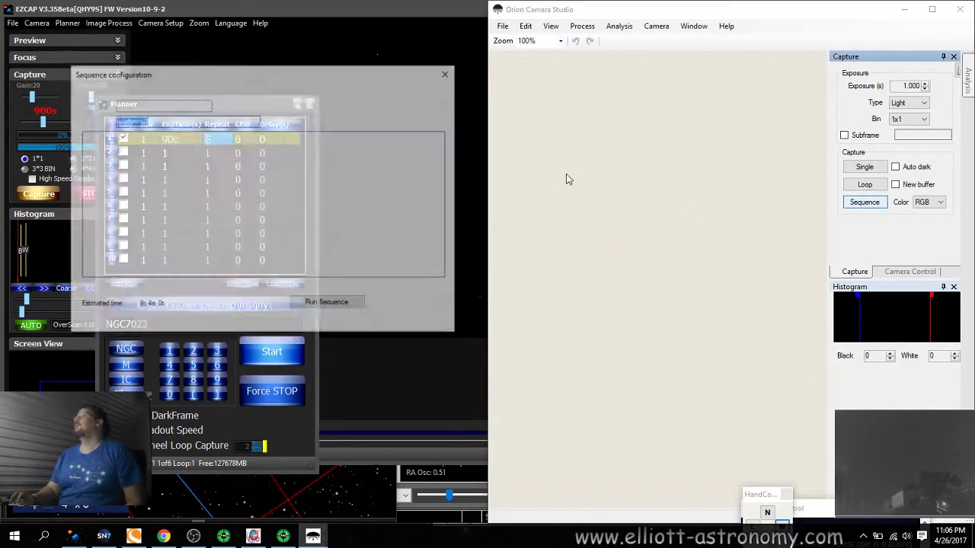
pyautogui.click(238, 105)
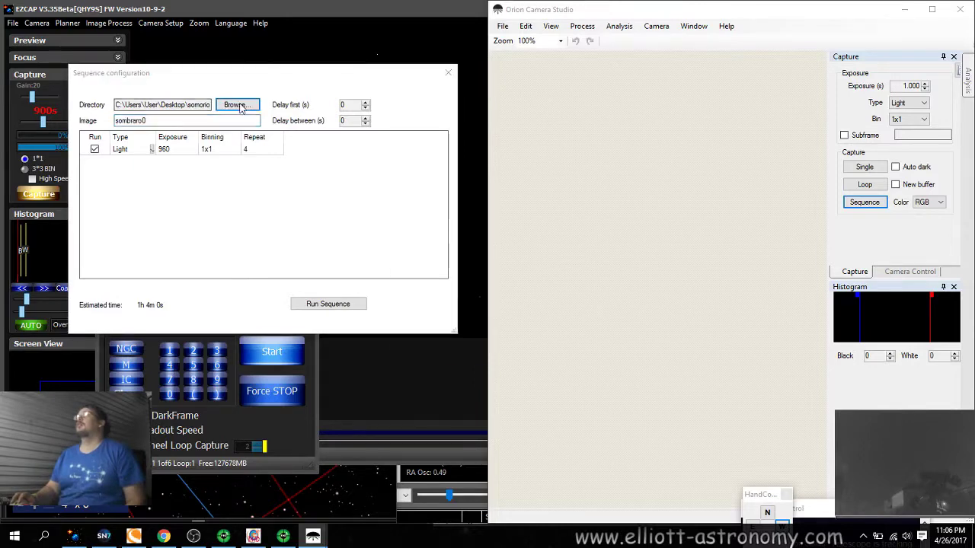
pyautogui.scroll(-5, 472, 293)
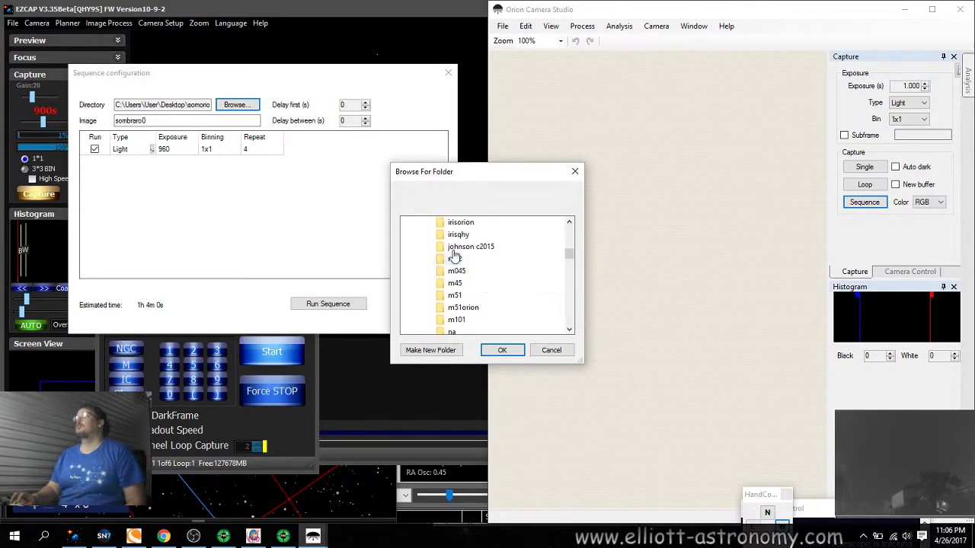
pyautogui.click(460, 222)
pyautogui.click(505, 350)
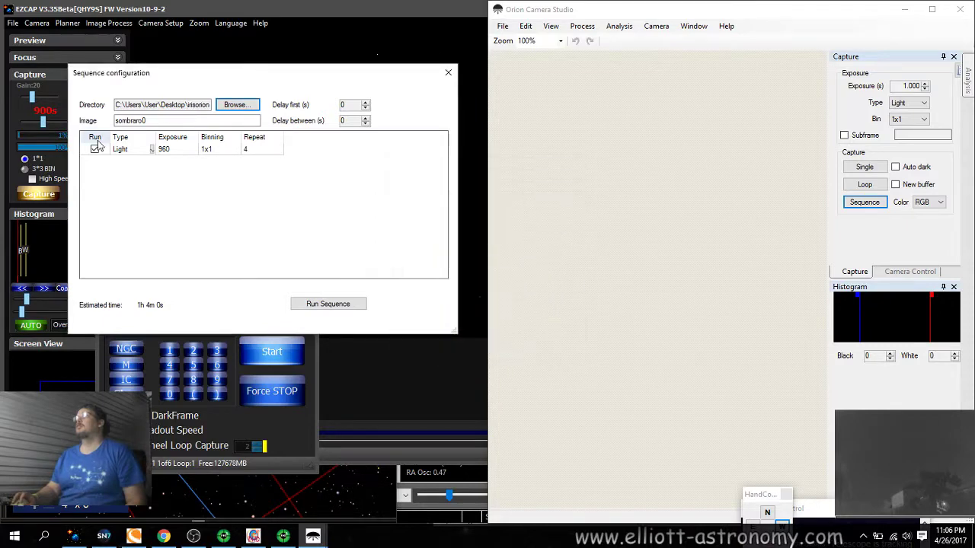
# Name the sequence images iris and run the sequence of four 960 s light frames.
pyautogui.doubleClick(172, 121)
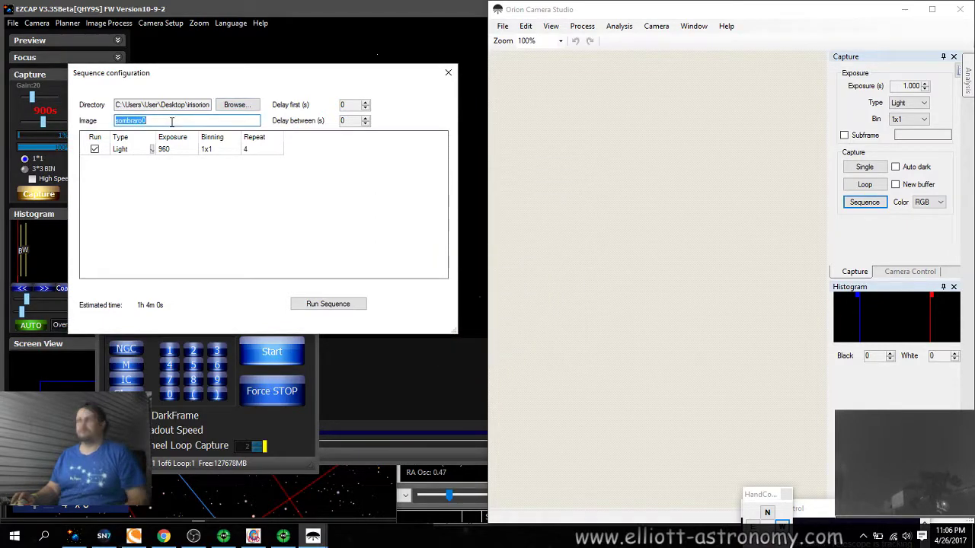
pyautogui.write('iris')
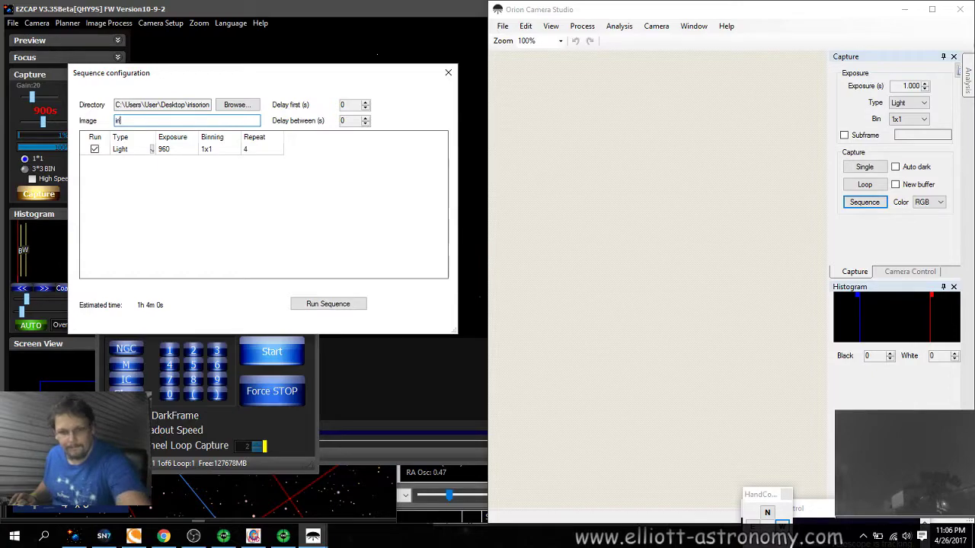
pyautogui.click(324, 304)
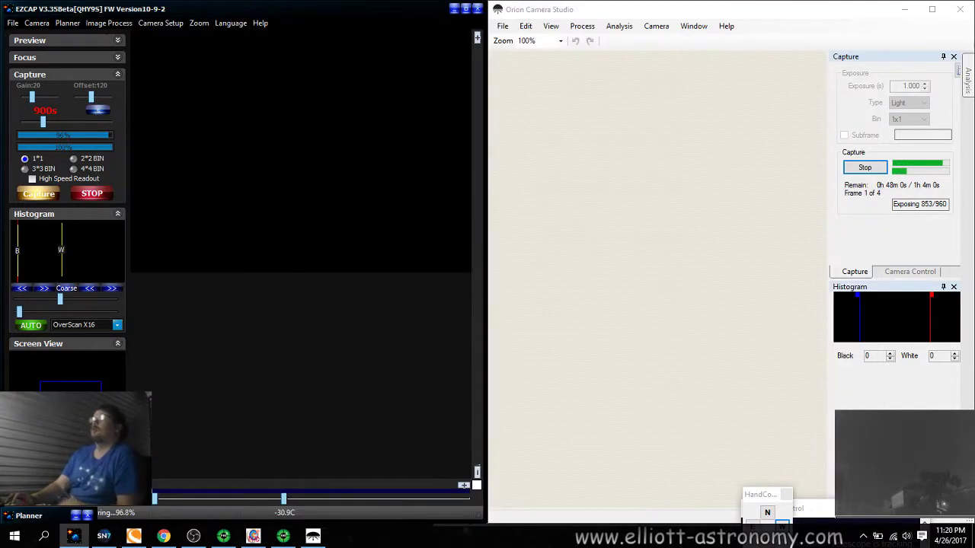
# Maximize EZCAP, fit the captured image to the window and stretch it by raising the black level and lowering the white level.
pyautogui.click(465, 8)
pyautogui.click(194, 19)
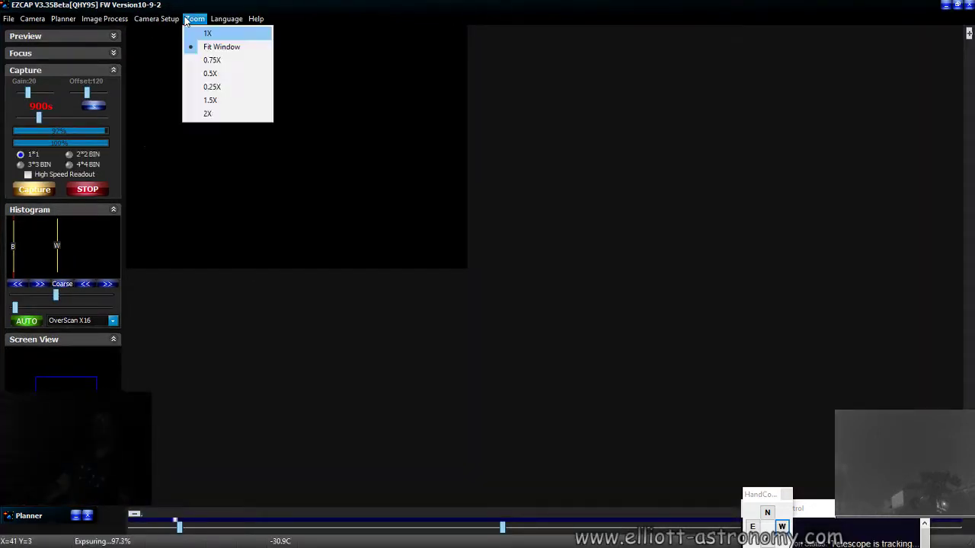
pyautogui.click(208, 45)
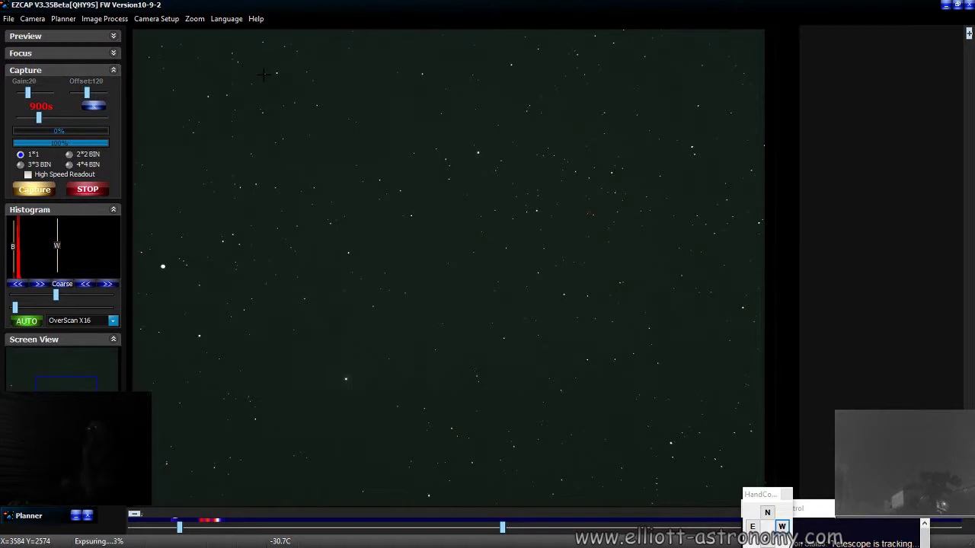
pyautogui.moveTo(181, 528); pyautogui.dragTo(190, 528)
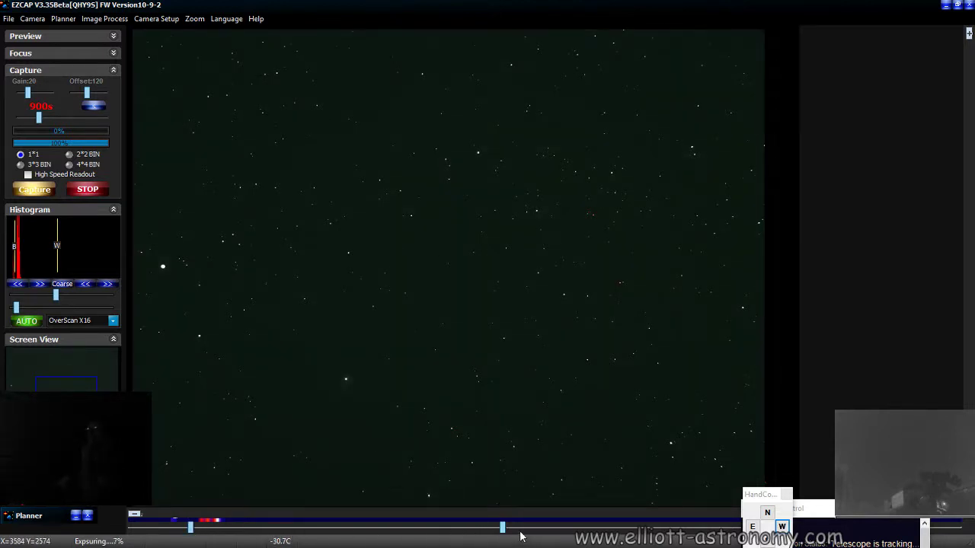
pyautogui.moveTo(502, 528); pyautogui.dragTo(295, 529)
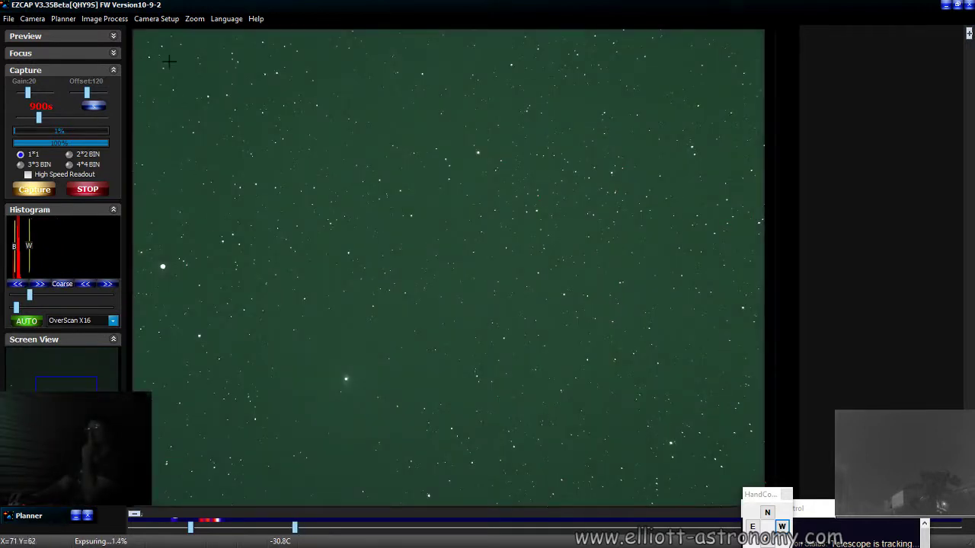
# Enlarge the captured image to 1.5X and examine the star shapes across the frame.
pyautogui.click(194, 18)
pyautogui.click(210, 100)
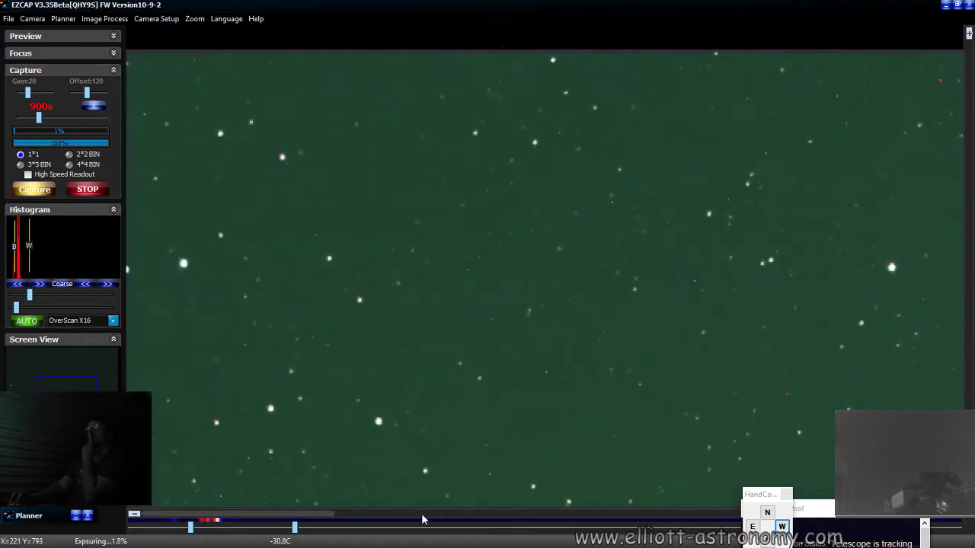
pyautogui.moveTo(263, 514); pyautogui.dragTo(416, 516)
pyautogui.click(971, 173)
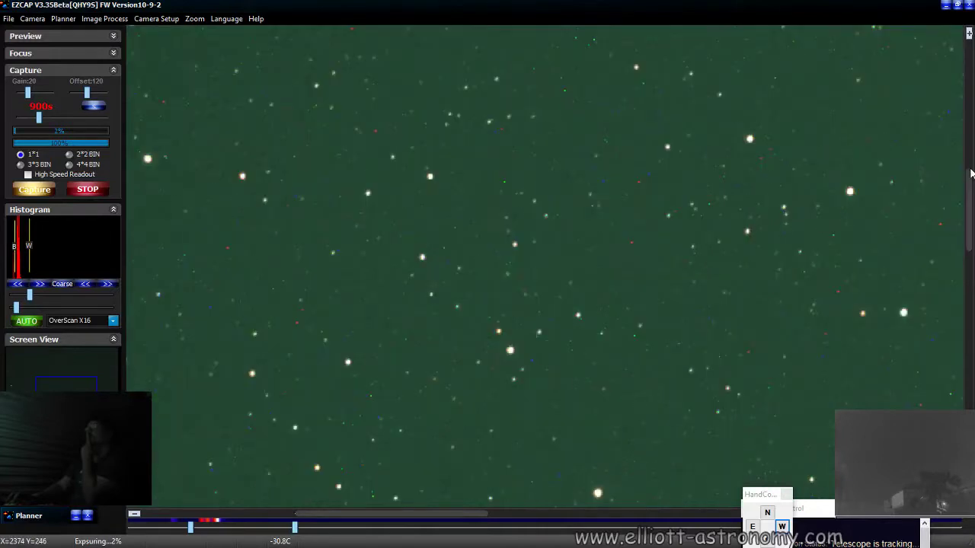
# Bring the Iris Nebula into view in the captured image and rebalance its stretch with the white and black levels.
pyautogui.moveTo(967, 175); pyautogui.dragTo(940, 327)
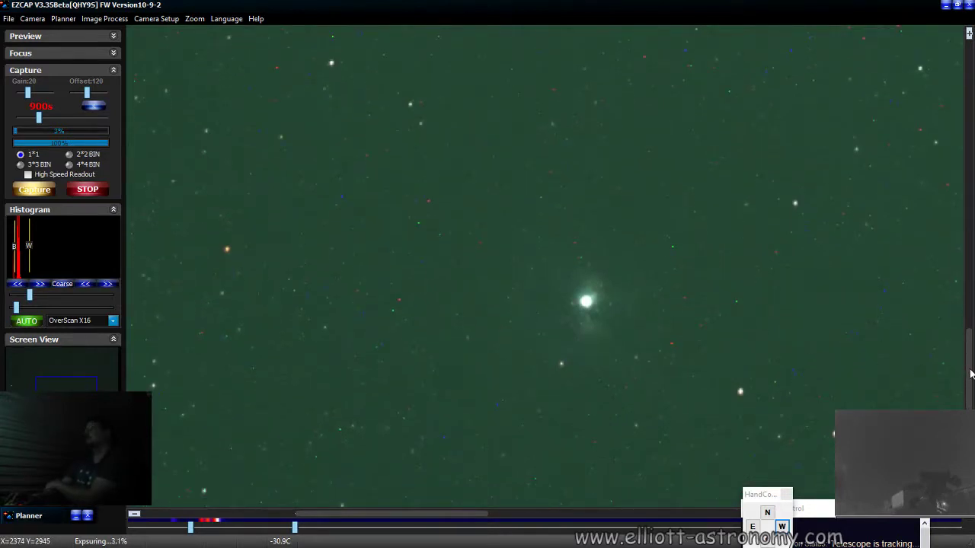
pyautogui.moveTo(296, 530); pyautogui.dragTo(336, 531)
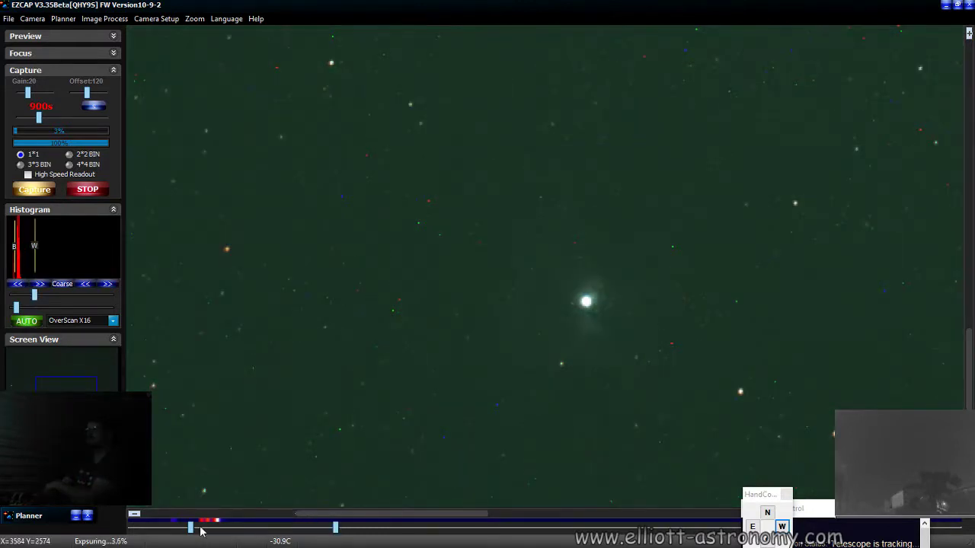
pyautogui.moveTo(191, 527); pyautogui.dragTo(200, 527)
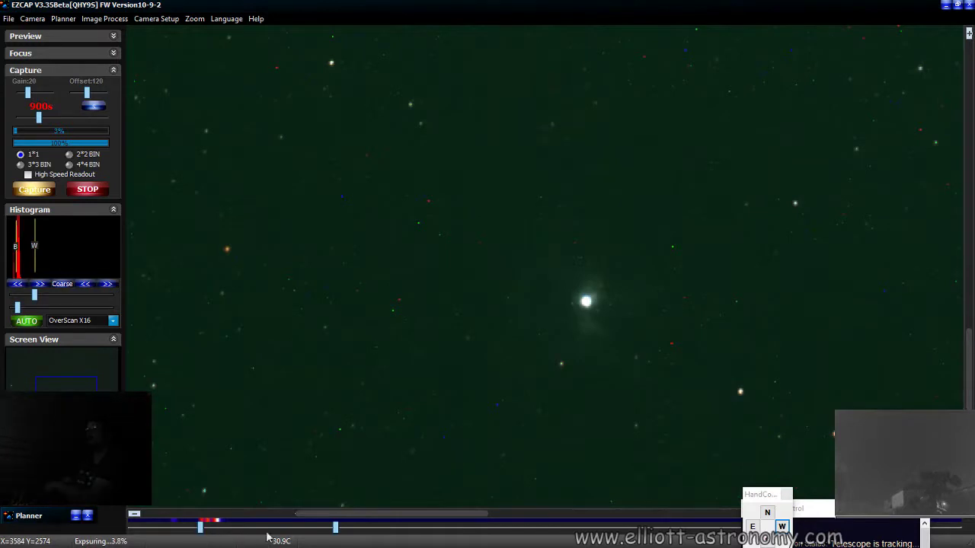
pyautogui.moveTo(336, 531); pyautogui.dragTo(282, 530)
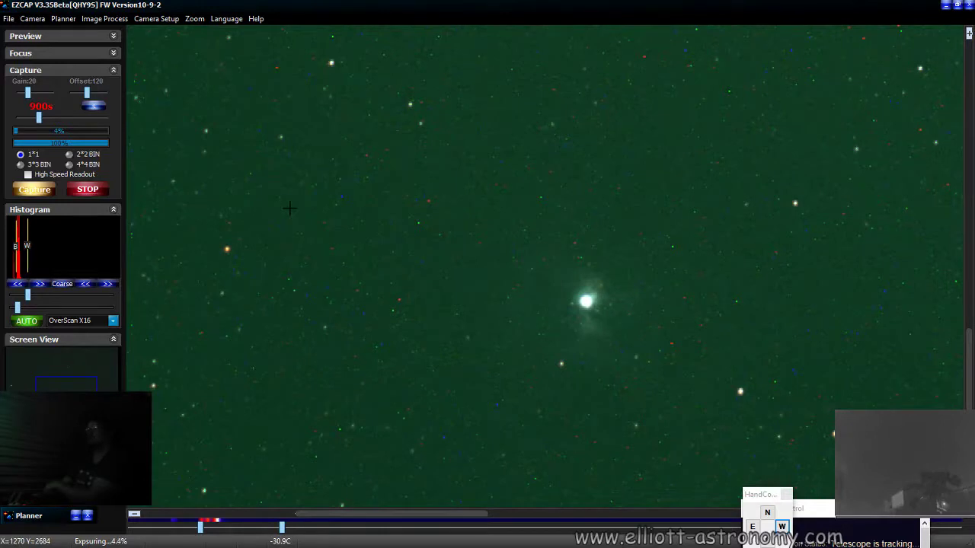
# Fit the captured image to the window and restore EZCAP from full screen to half the screen.
pyautogui.click(195, 19)
pyautogui.click(201, 48)
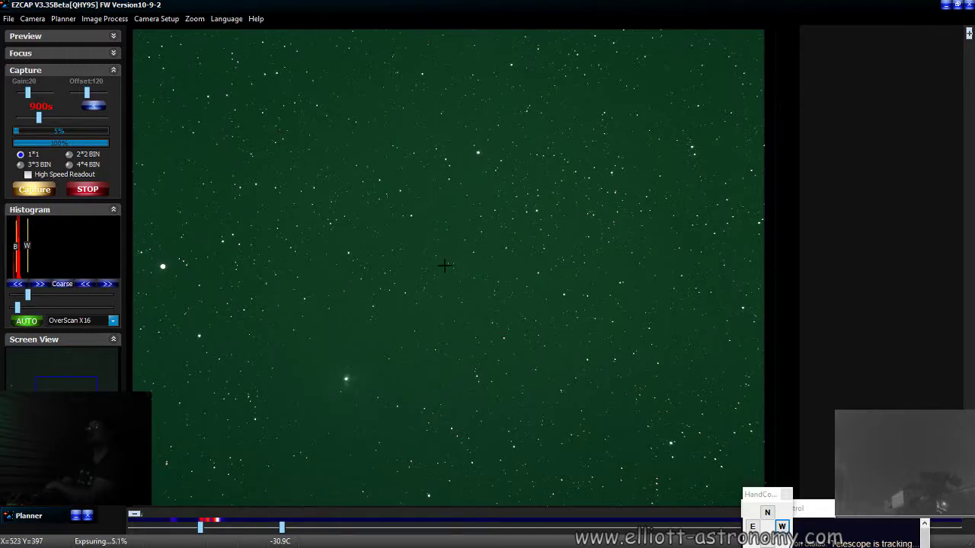
pyautogui.click(945, 5)
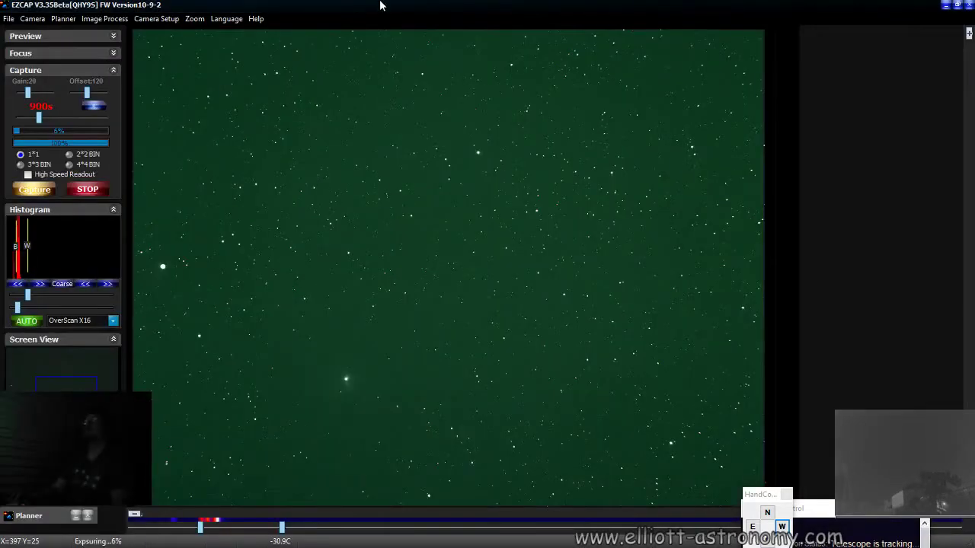
pyautogui.doubleClick(385, 12)
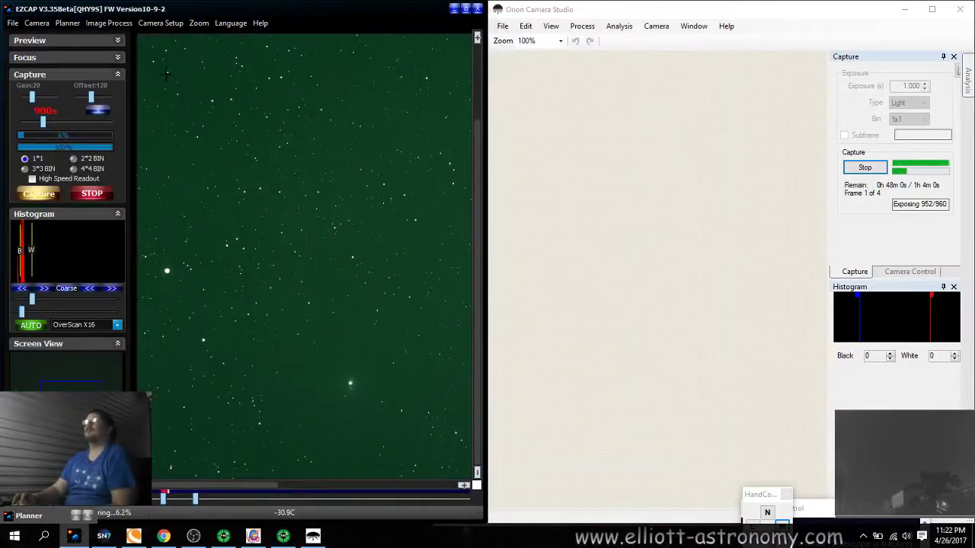
# Enlarge the captured image to 1.5X and centre the view on the Iris Nebula.
pyautogui.click(198, 23)
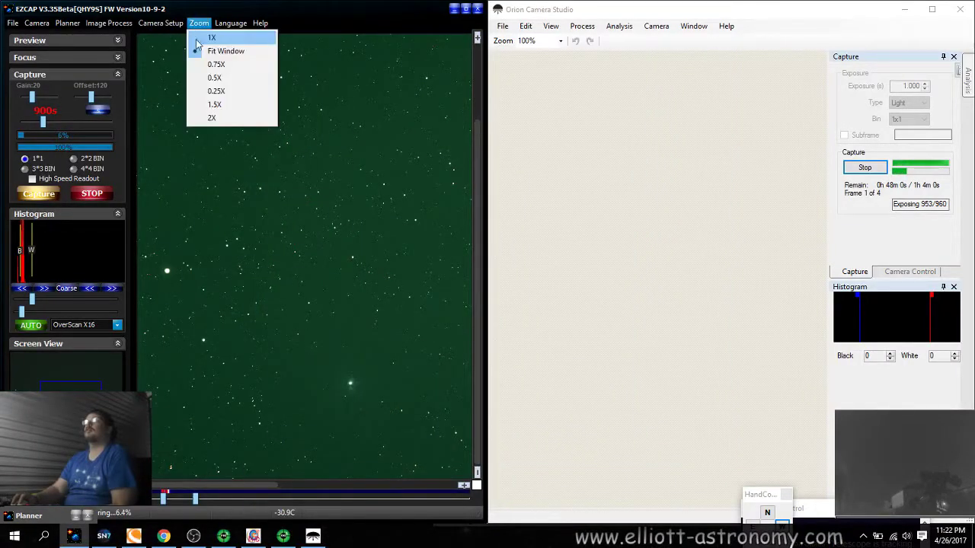
pyautogui.click(228, 104)
pyautogui.moveTo(173, 486); pyautogui.dragTo(250, 486)
pyautogui.click(475, 208)
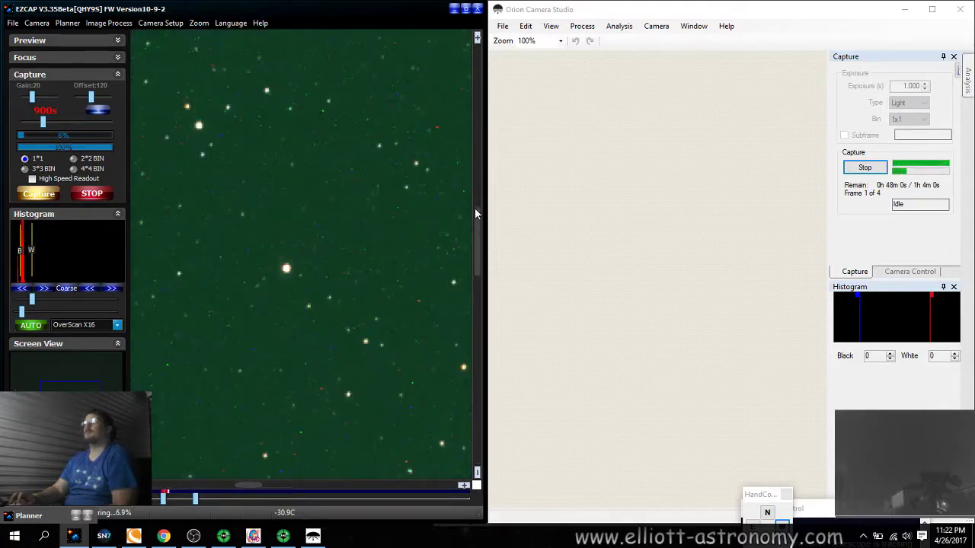
pyautogui.click(482, 254)
pyautogui.moveTo(481, 253); pyautogui.dragTo(474, 326)
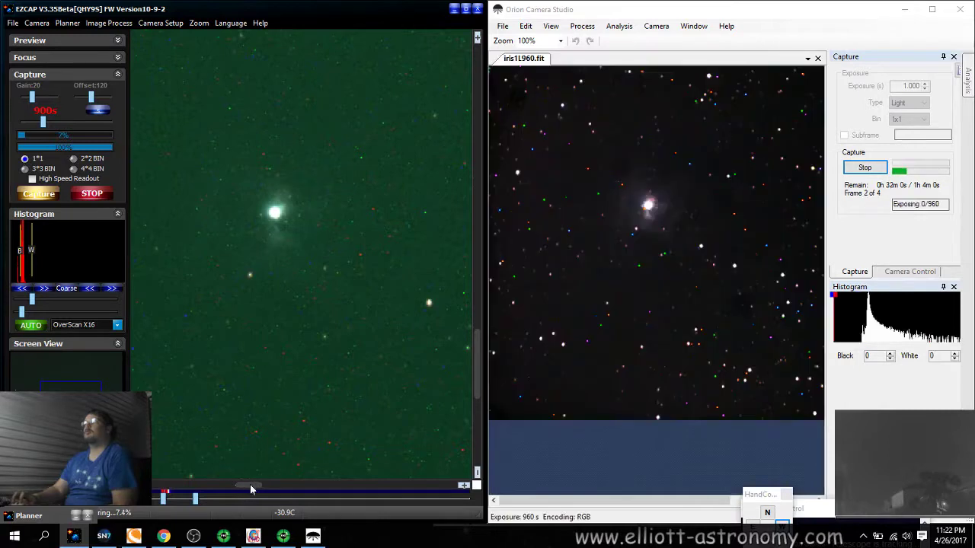
pyautogui.moveTo(250, 485); pyautogui.dragTo(241, 483)
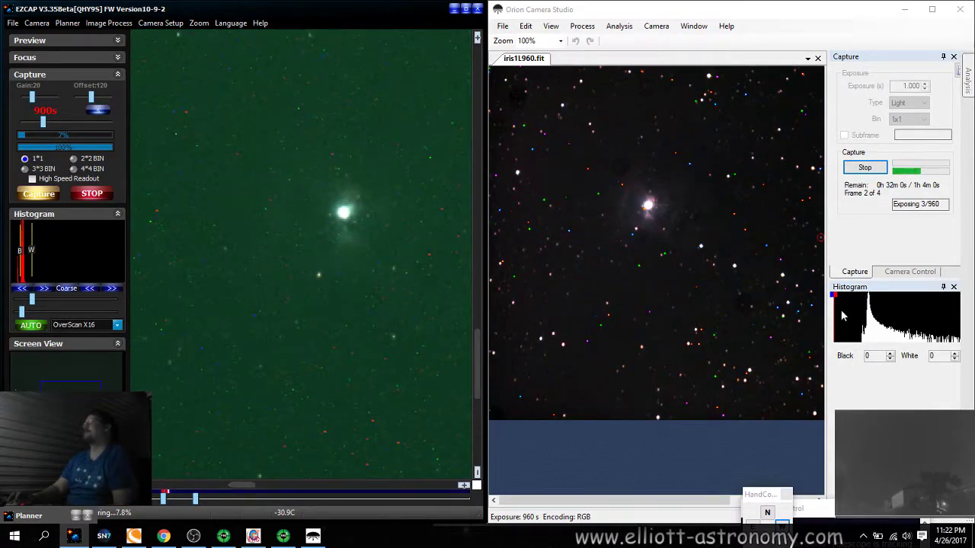
# Stretch iris1L960.fit in Orion Camera Studio to black level 11168 and white level 17490, and look across the frame.
pyautogui.moveTo(838, 303); pyautogui.dragTo(895, 304)
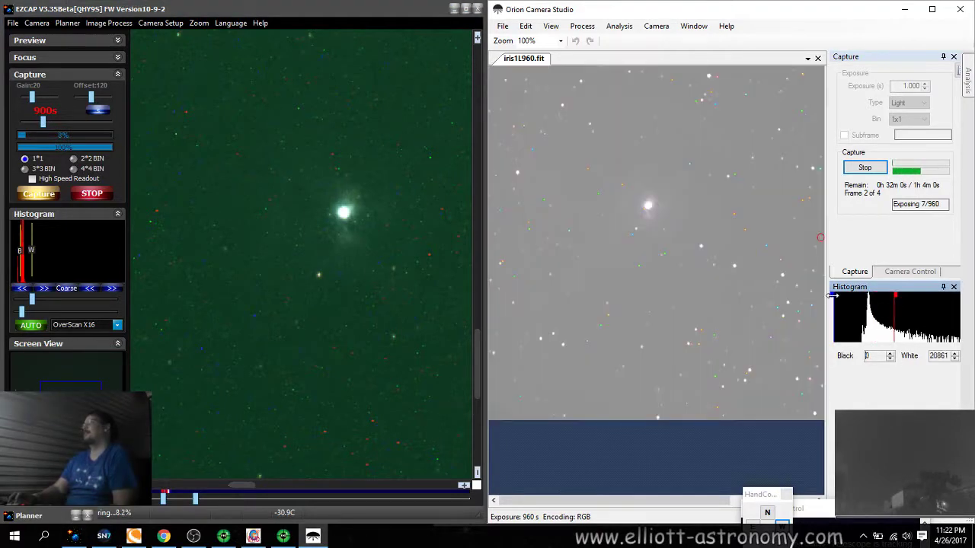
pyautogui.moveTo(832, 296)
pyautogui.mouseDown()
pyautogui.moveTo(890, 301)
pyautogui.moveTo(864, 297)
pyautogui.mouseUp()
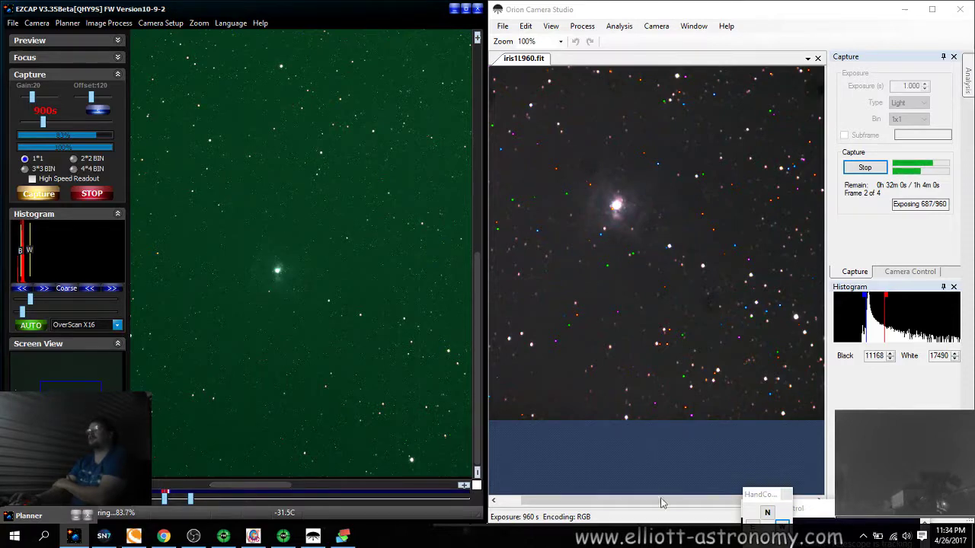
pyautogui.moveTo(662, 503); pyautogui.dragTo(656, 503)
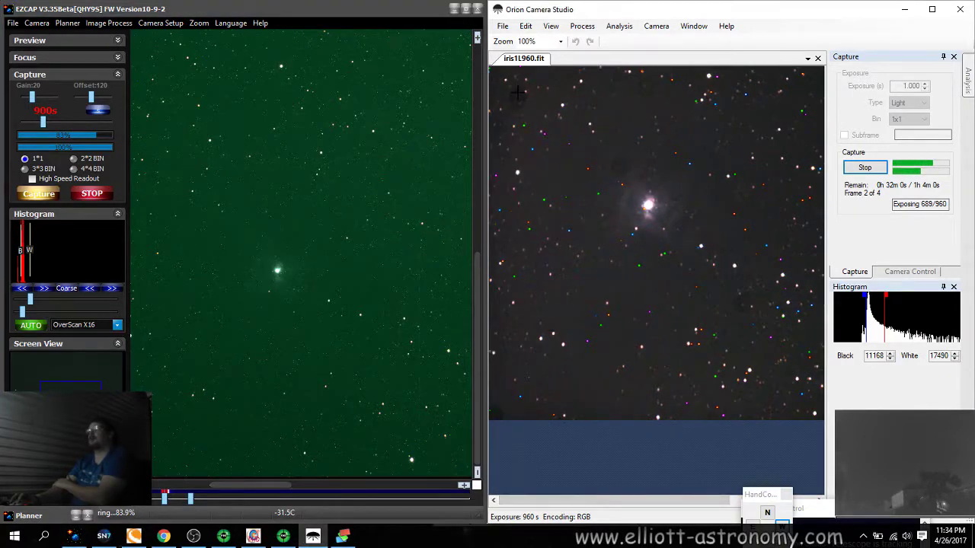
pyautogui.moveTo(583, 503); pyautogui.dragTo(644, 503)
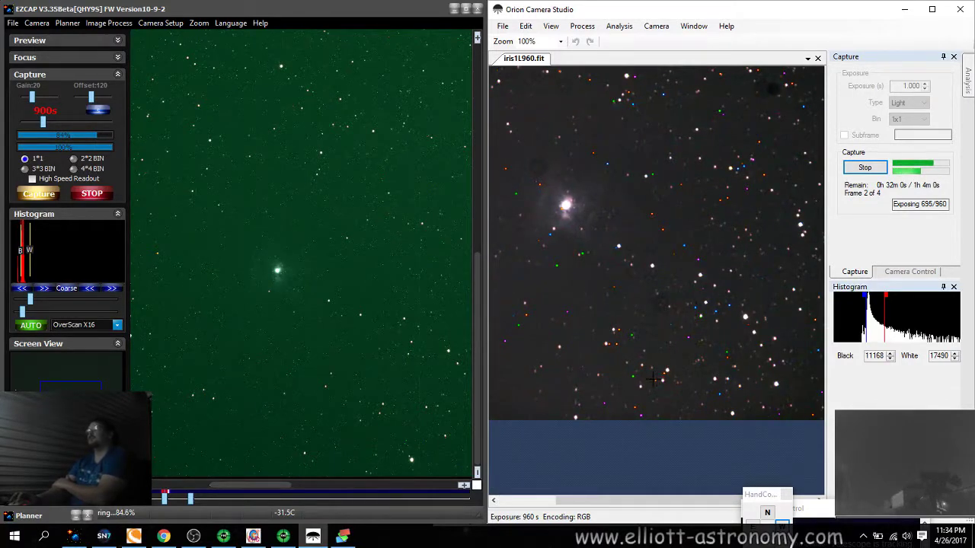
pyautogui.moveTo(644, 502); pyautogui.dragTo(585, 509)
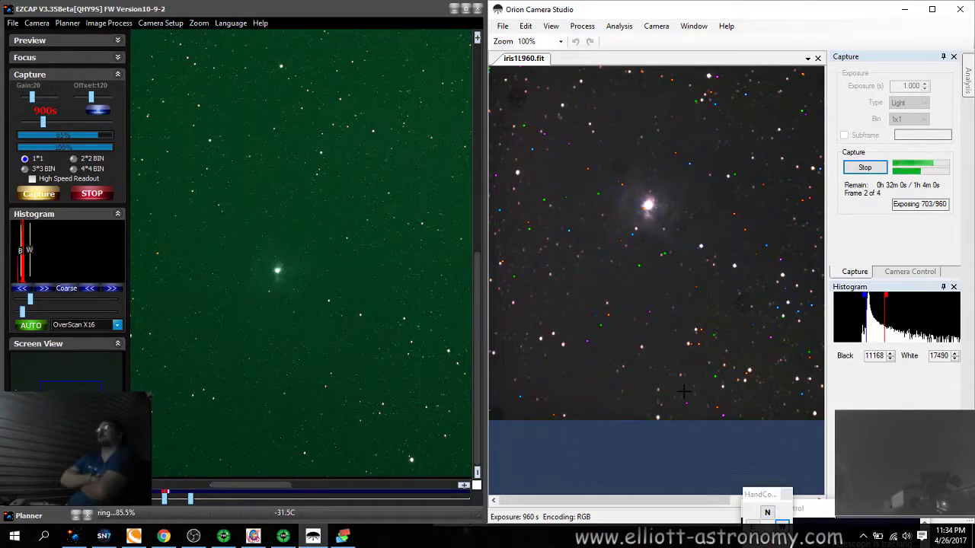
# Enlarge iris1L960.fit to 400% and examine the nebula's core.
pyautogui.scroll(2, 683, 391)
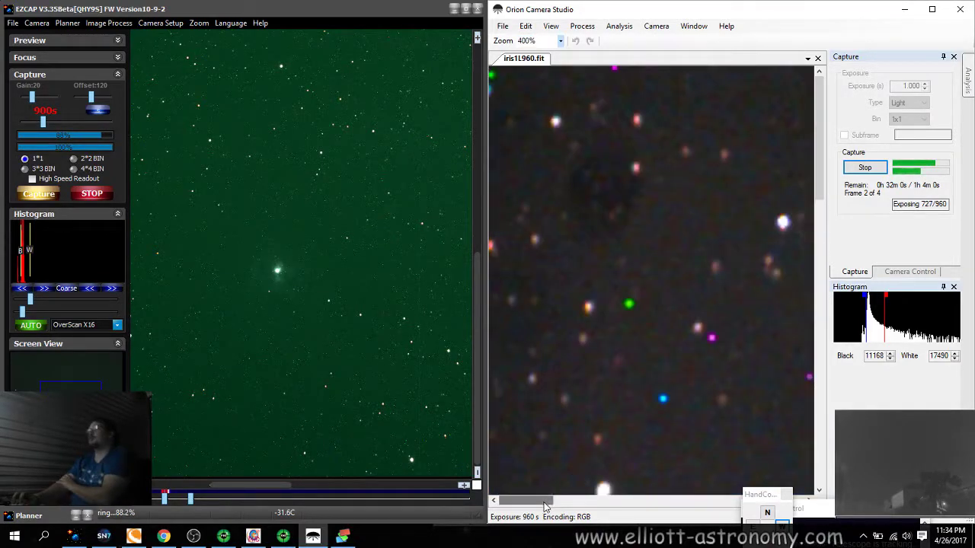
pyautogui.moveTo(545, 506); pyautogui.dragTo(620, 505)
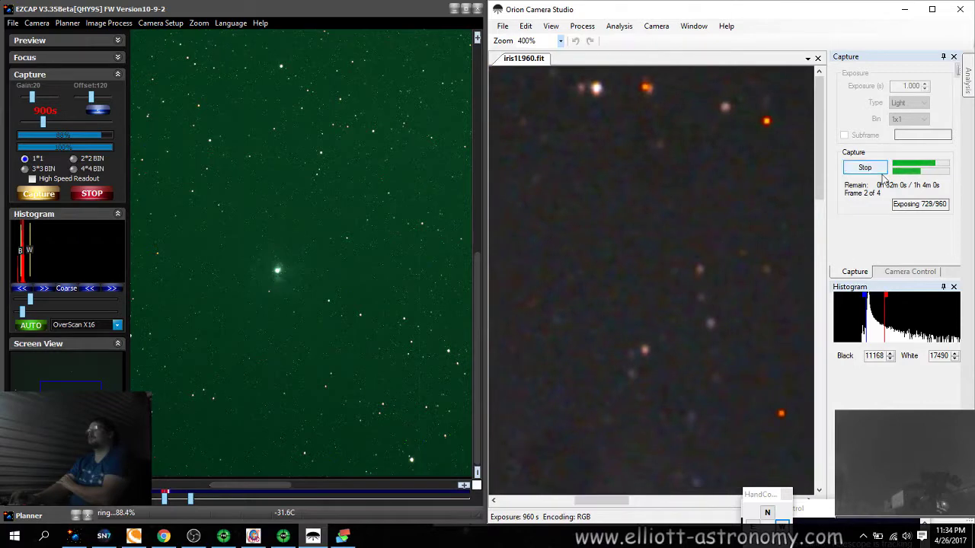
pyautogui.moveTo(820, 154); pyautogui.dragTo(811, 264)
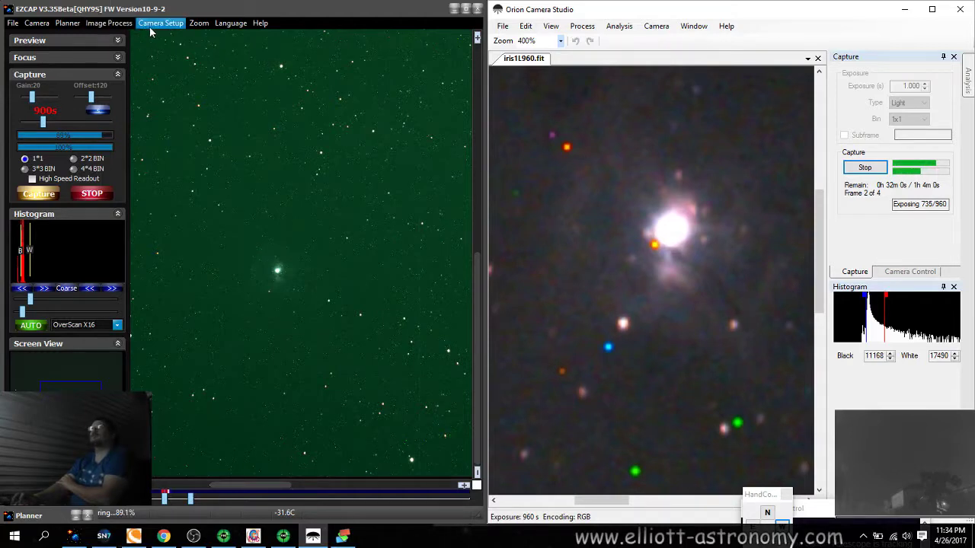
# Enlarge the EZCAP image to 2X and bring the nebula into view for comparison with the Orion frame.
pyautogui.click(197, 23)
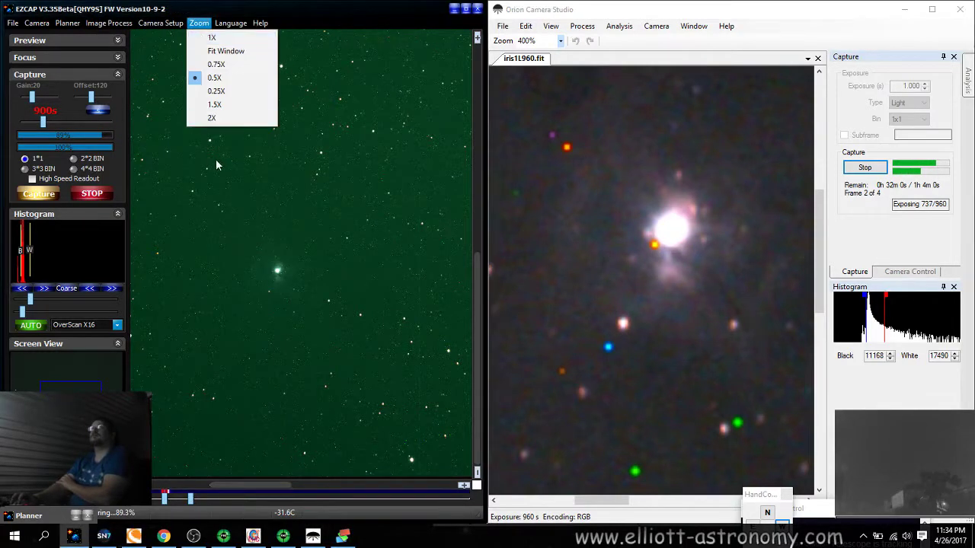
pyautogui.click(236, 116)
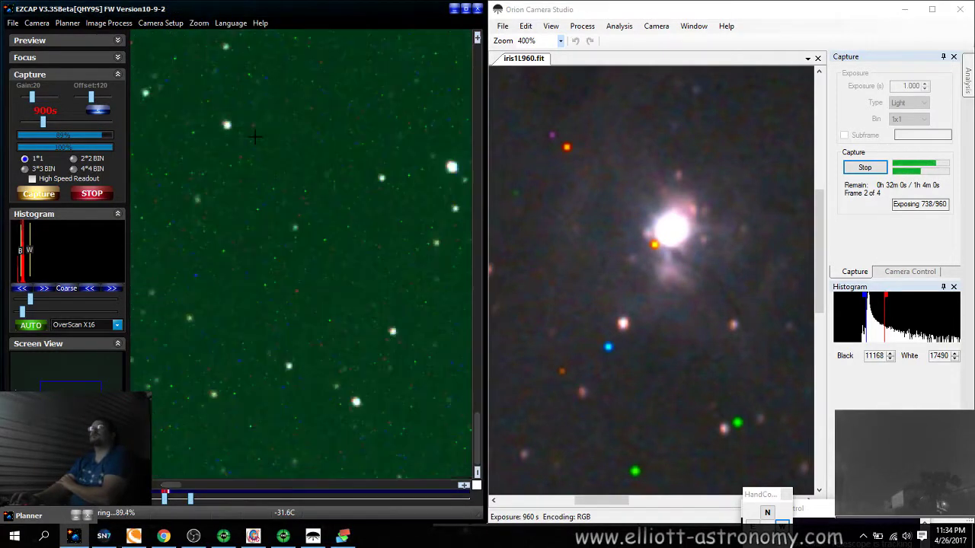
pyautogui.click(475, 107)
pyautogui.moveTo(475, 106); pyautogui.dragTo(476, 335)
pyautogui.moveTo(174, 485); pyautogui.dragTo(248, 484)
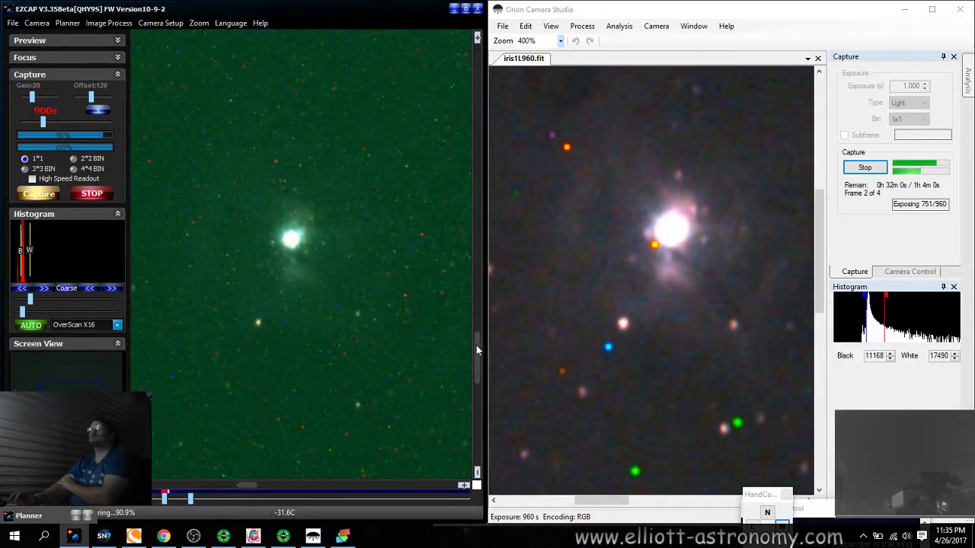
# Examine the star shapes around and above the nebula in the enlarged EZCAP image.
pyautogui.scroll(-3, 477, 349)
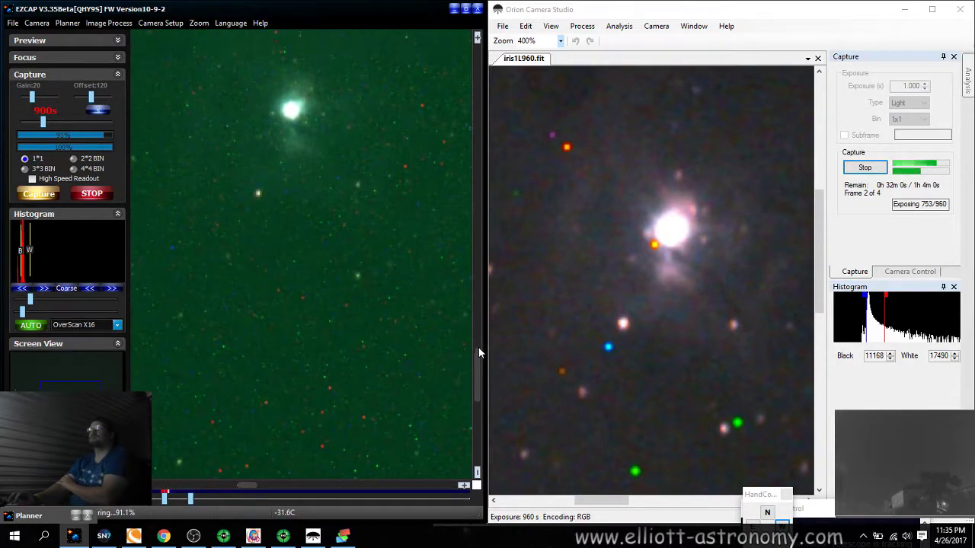
pyautogui.moveTo(479, 347); pyautogui.dragTo(492, 268)
pyautogui.moveTo(241, 483); pyautogui.dragTo(263, 487)
pyautogui.moveTo(478, 285); pyautogui.dragTo(485, 249)
pyautogui.scroll(-1, 485, 250)
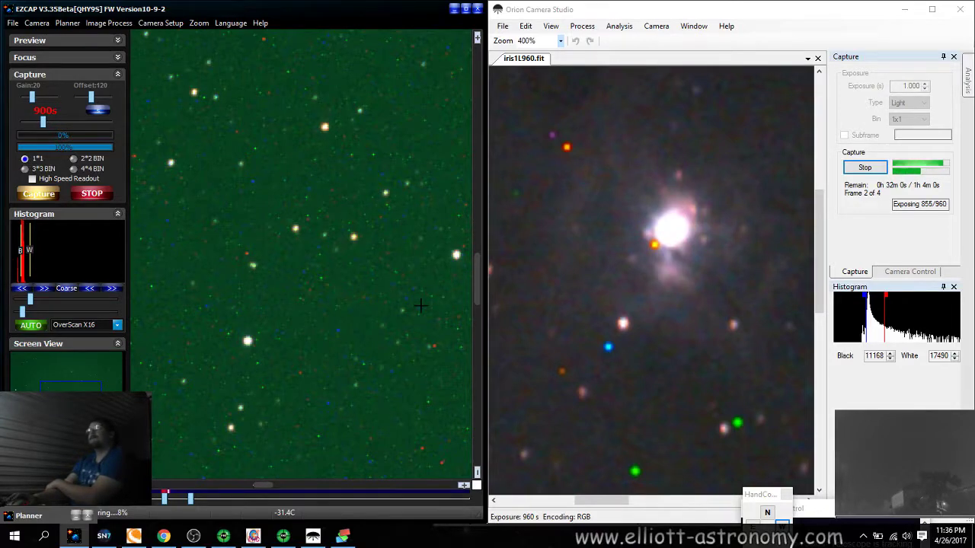
# Check the stacked image in DeepSkyStacker Live, and inspect iris2L960.fit in Orion Camera Studio at 100% zoom.
pyautogui.click(343, 537)
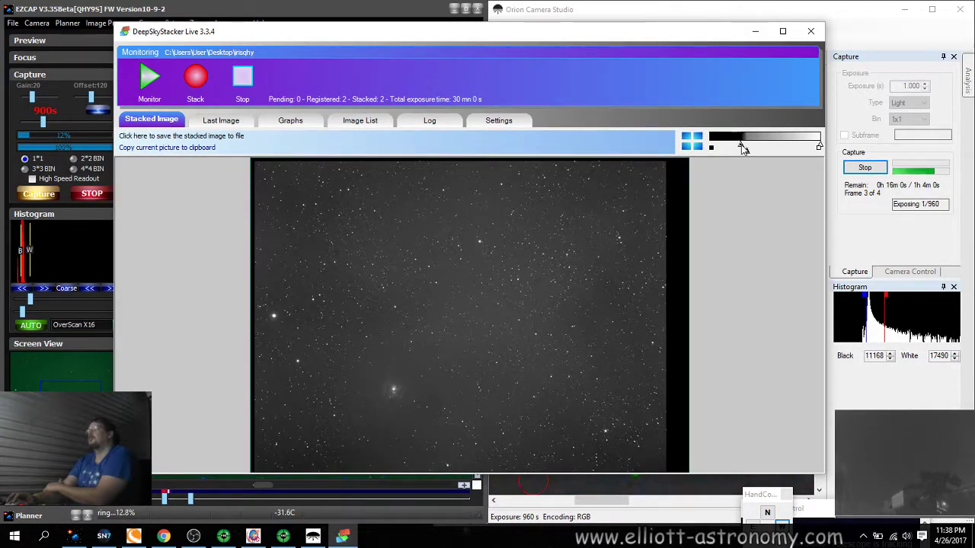
pyautogui.click(867, 14)
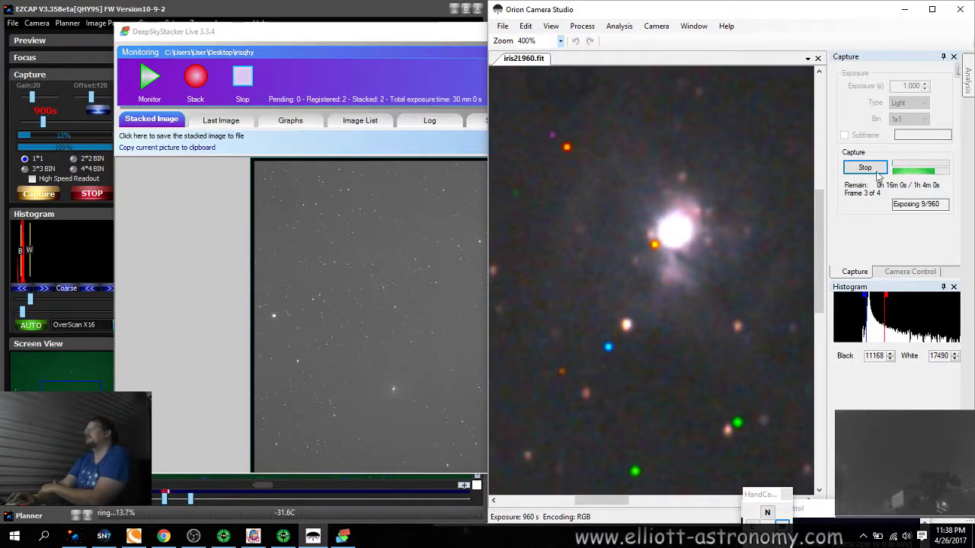
pyautogui.scroll(-1, 639, 197)
pyautogui.scroll(-2, 636, 198)
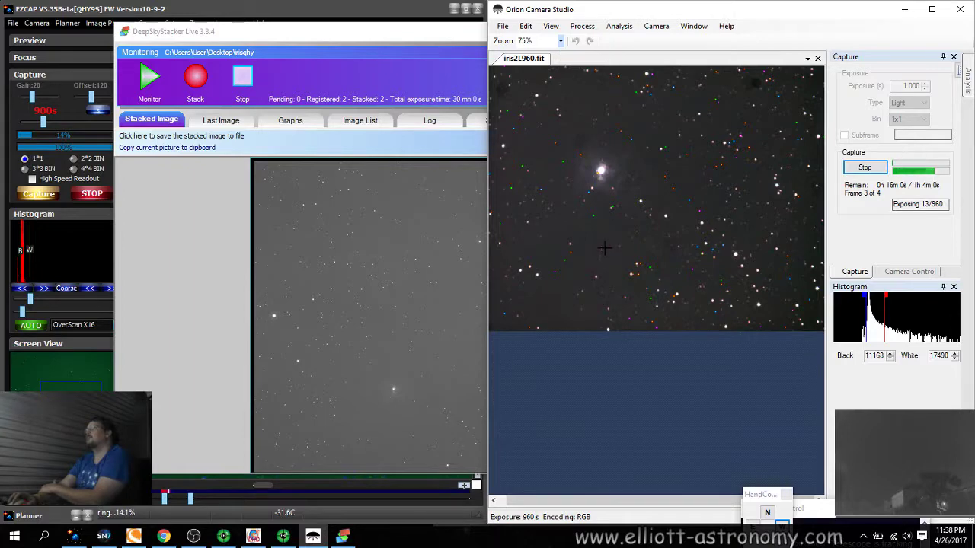
pyautogui.scroll(-2, 577, 195)
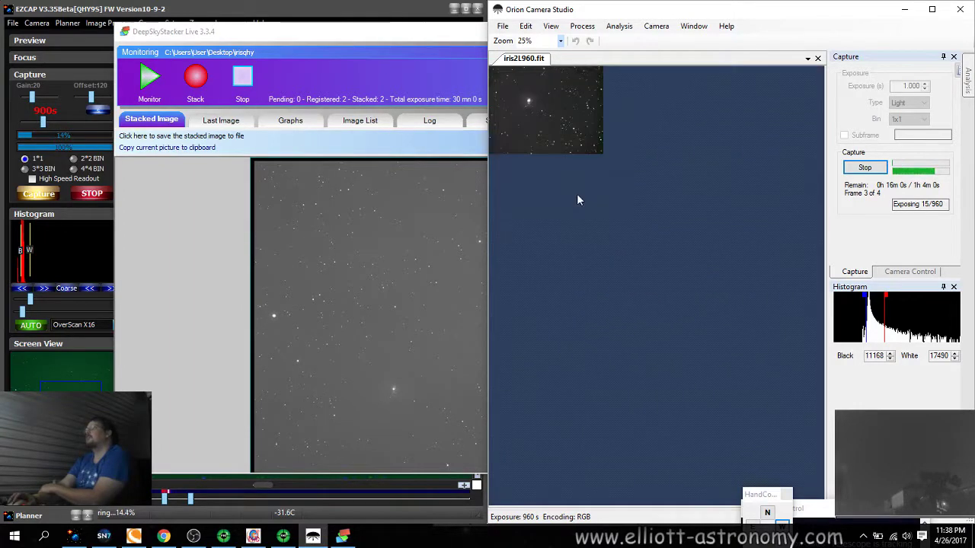
pyautogui.scroll(2, 576, 193)
pyautogui.scroll(1, 594, 214)
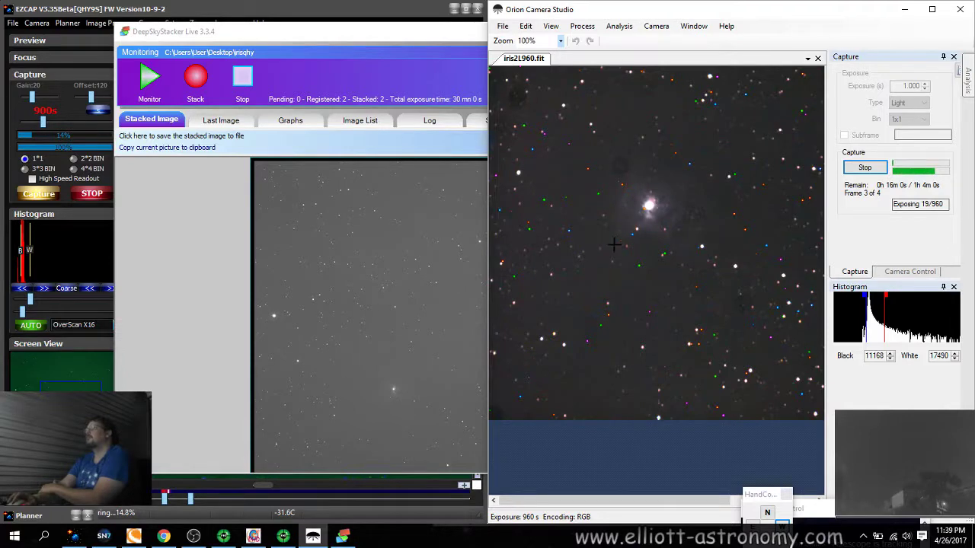
# Minimize Orion Camera Studio and DeepSkyStacker Live, and open the irisorion folder on the desktop.
pyautogui.click(904, 16)
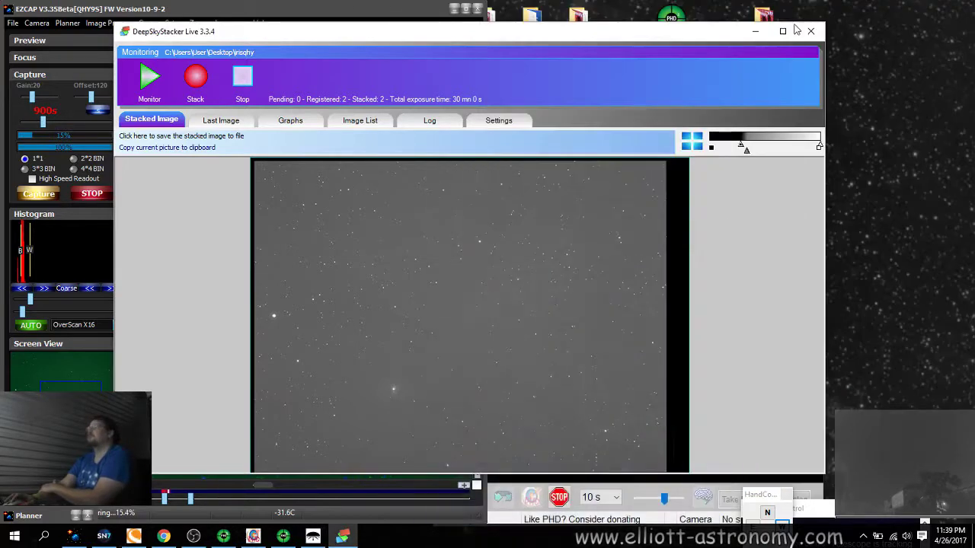
pyautogui.click(752, 32)
pyautogui.click(759, 42)
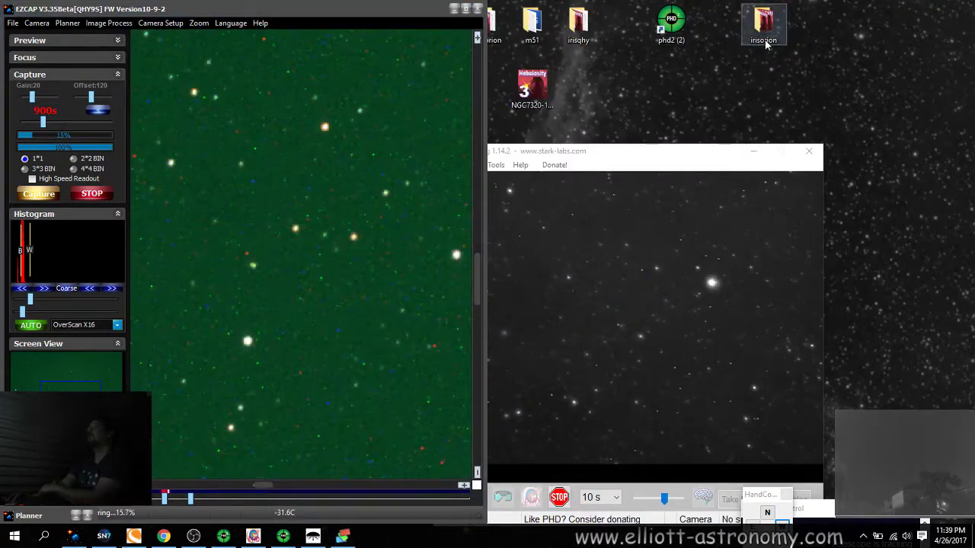
pyautogui.doubleClick(765, 44)
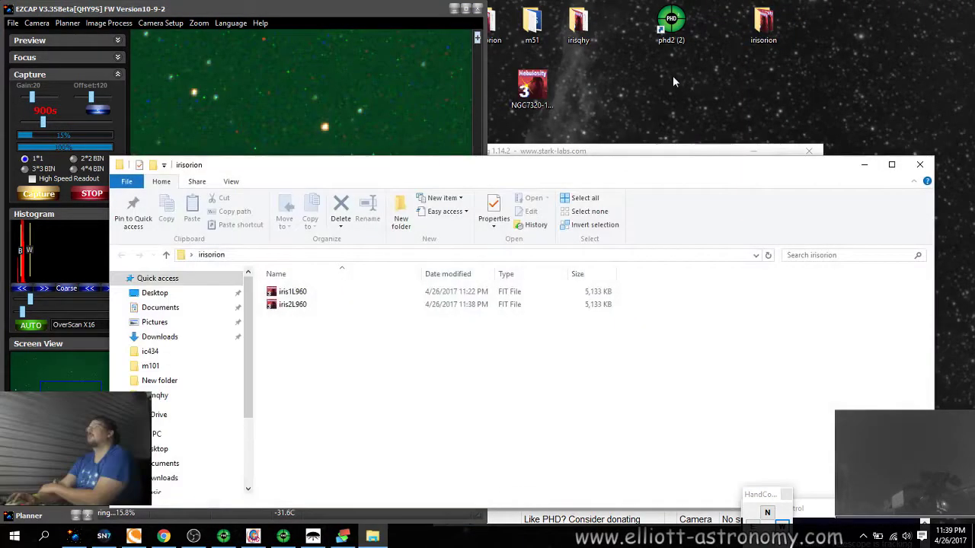
# Open iris1L960 in Nebulosity, disable automatic display scaling and stretch it to black level 11651 and white level 16505.
pyautogui.doubleClick(300, 295)
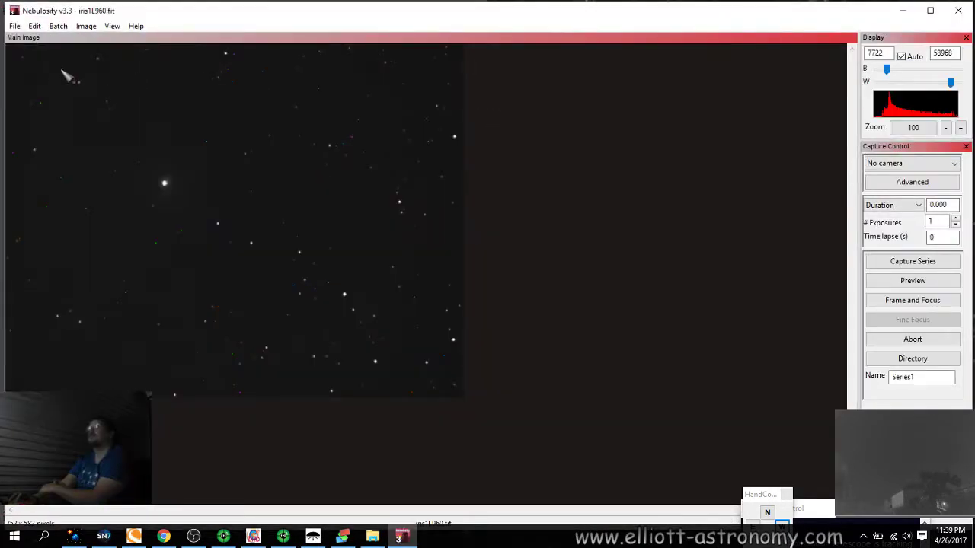
pyautogui.click(906, 62)
pyautogui.moveTo(950, 81); pyautogui.dragTo(898, 86)
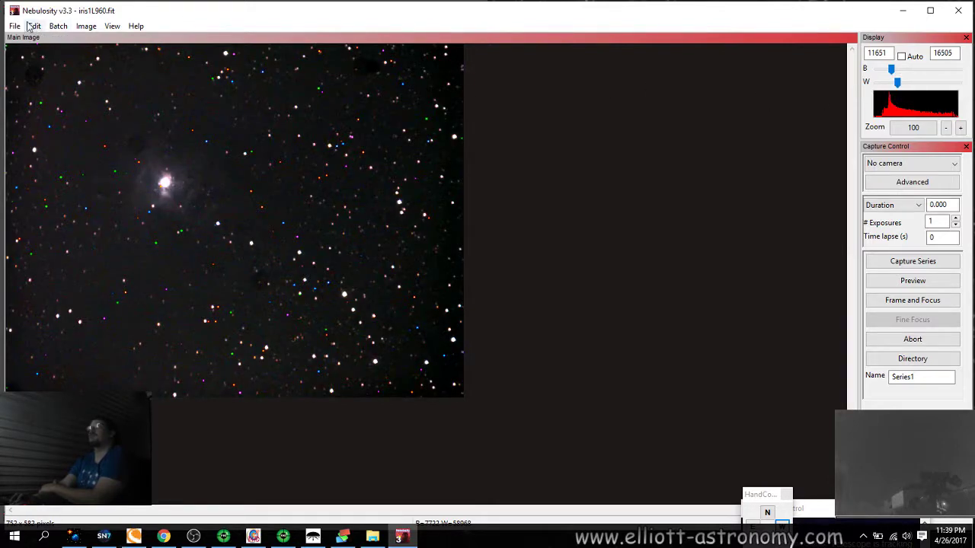
# Load iris1L960 and iris2L960 from the desktop's irisorion folder into the Image Previewer, keeping the previewer clear of the image.
pyautogui.click(15, 25)
pyautogui.click(42, 54)
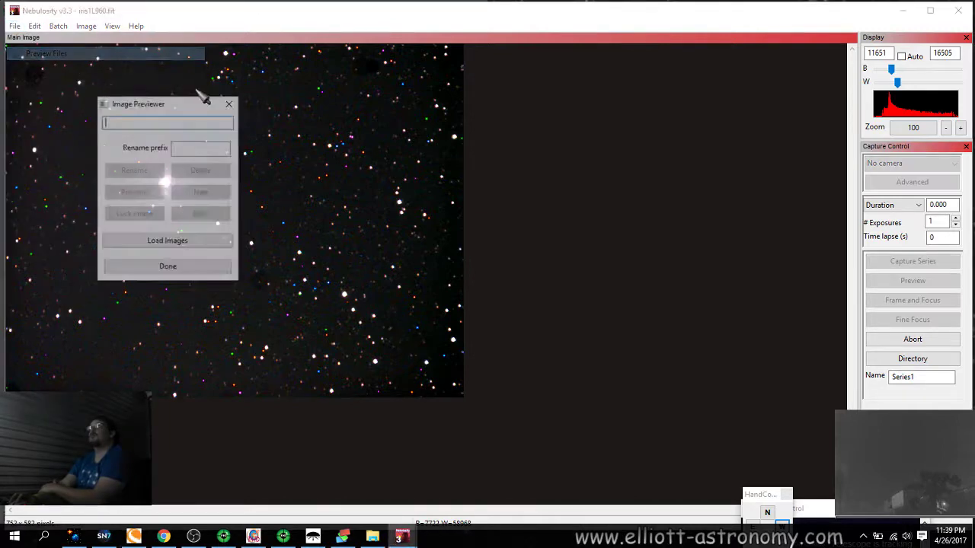
pyautogui.moveTo(169, 115); pyautogui.dragTo(636, 166)
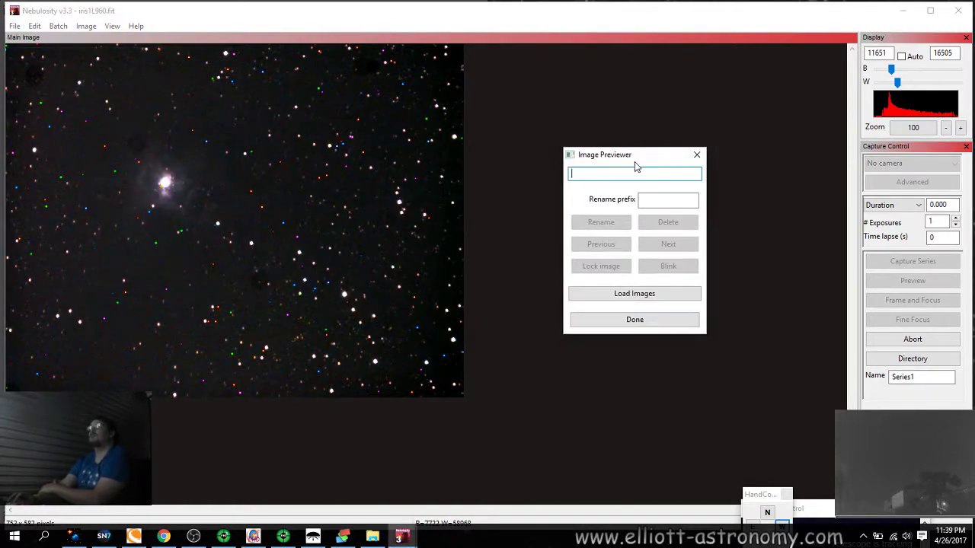
pyautogui.click(645, 296)
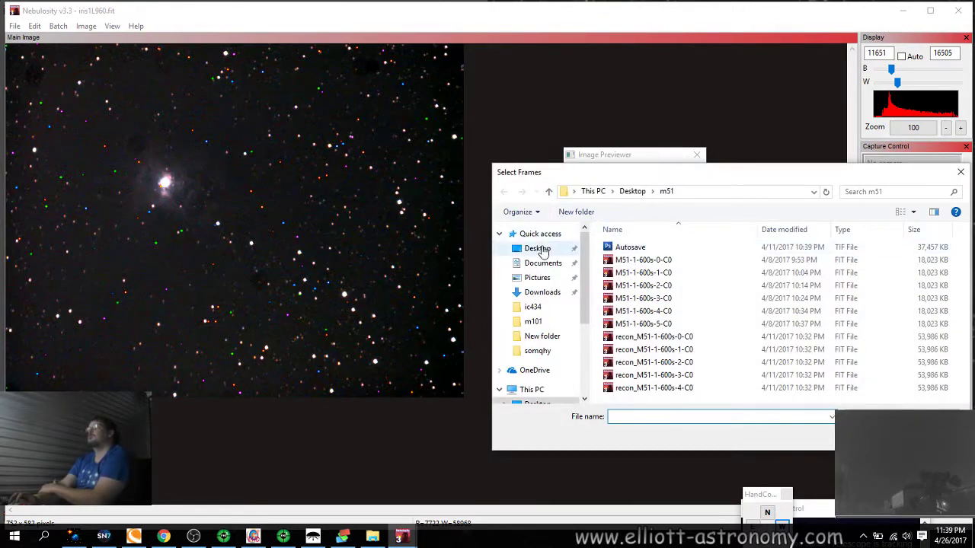
pyautogui.click(537, 249)
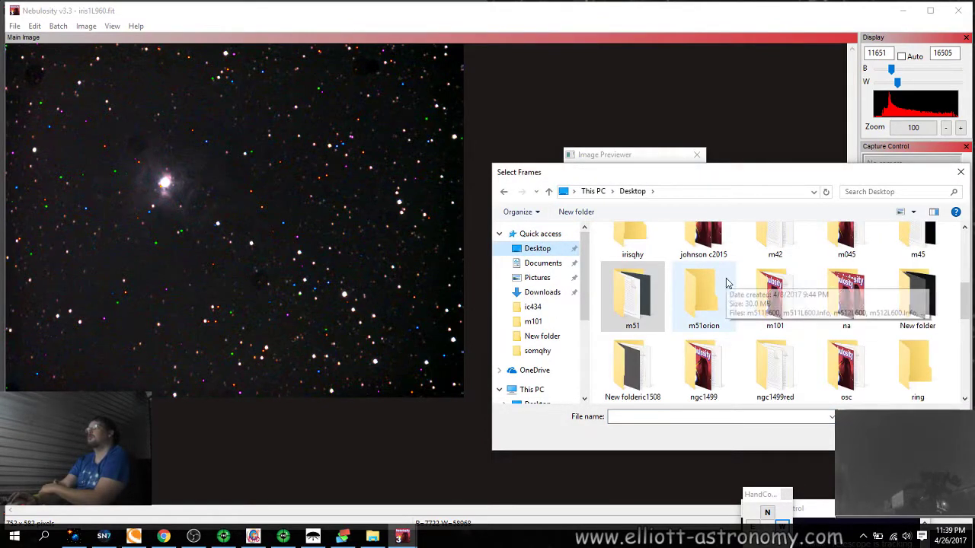
pyautogui.scroll(2, 722, 282)
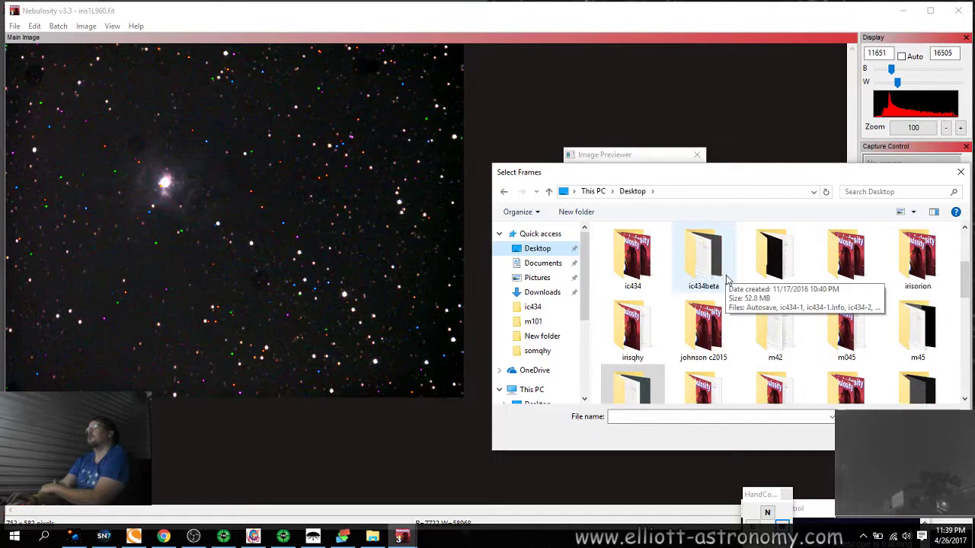
pyautogui.doubleClick(917, 273)
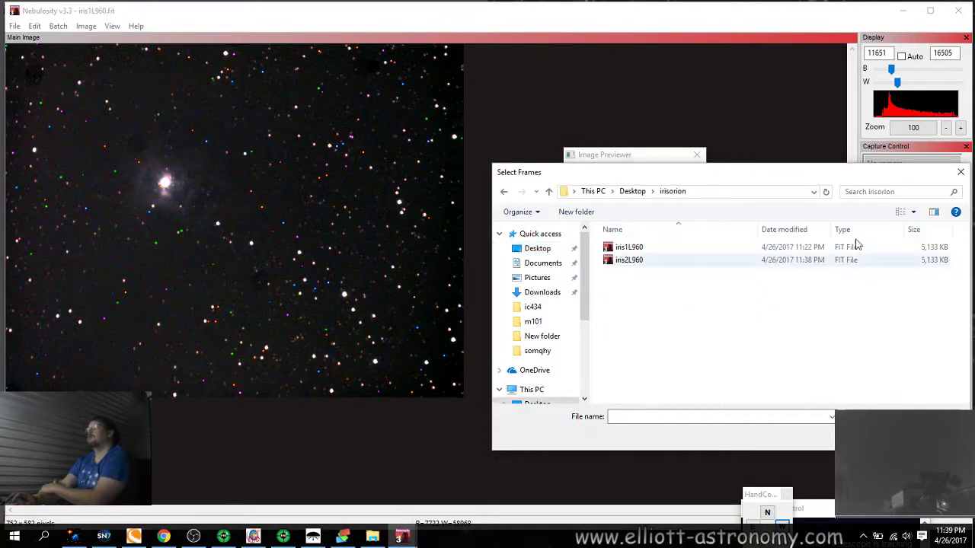
pyautogui.keyDown('shift'); pyautogui.click(632, 264); pyautogui.keyUp('shift')
pyautogui.press('Return')
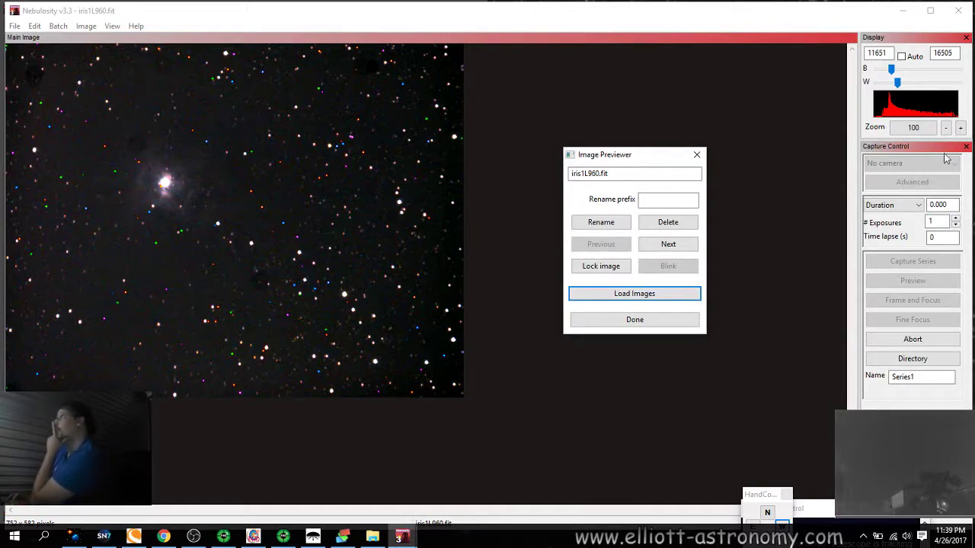
# Compare iris1L960.fit and iris2L960.fit at 200% zoom by switching back and forth between the two frames.
pyautogui.click(960, 127)
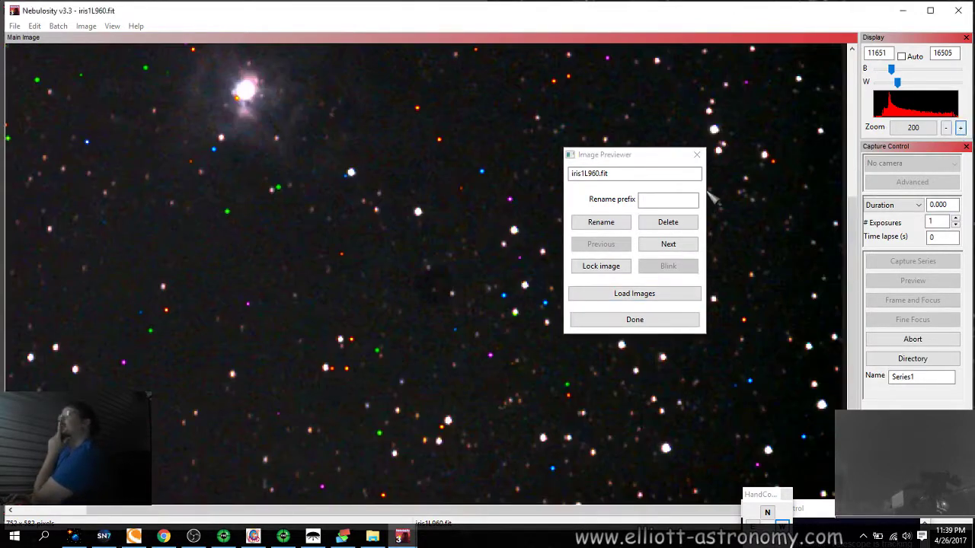
pyautogui.click(664, 245)
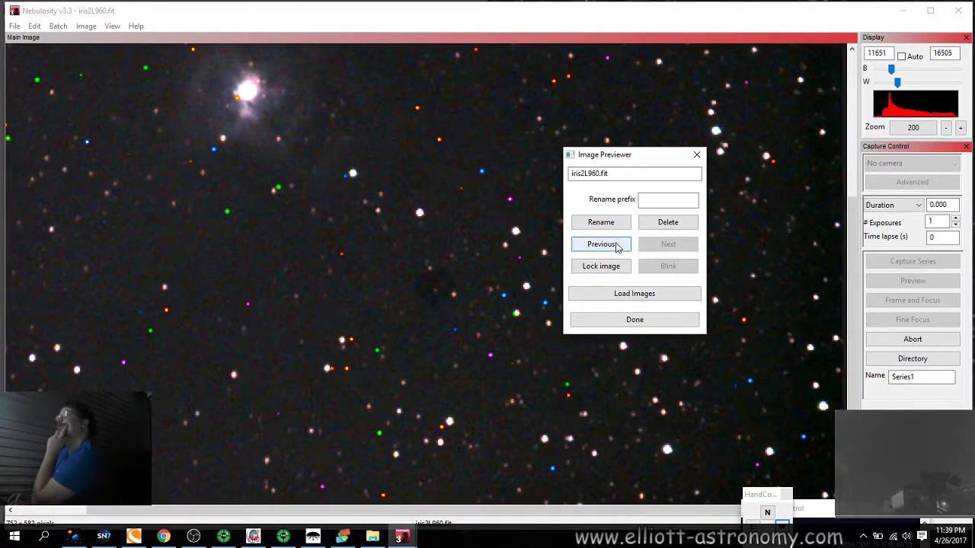
pyautogui.click(617, 245)
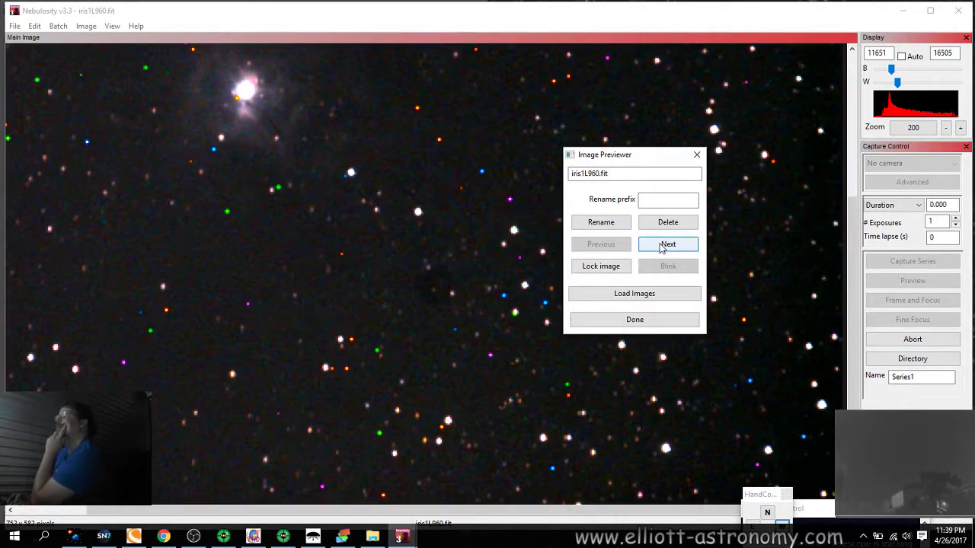
pyautogui.click(661, 245)
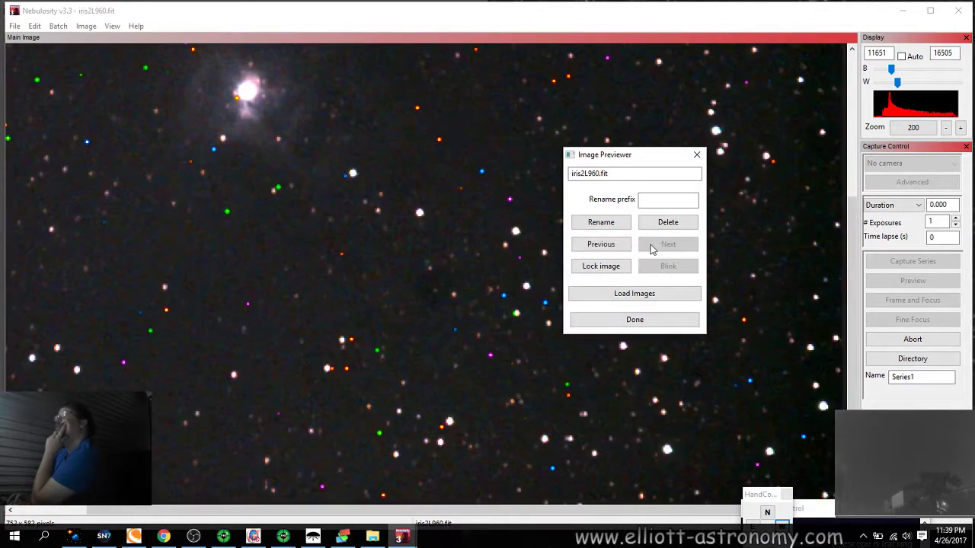
pyautogui.click(616, 246)
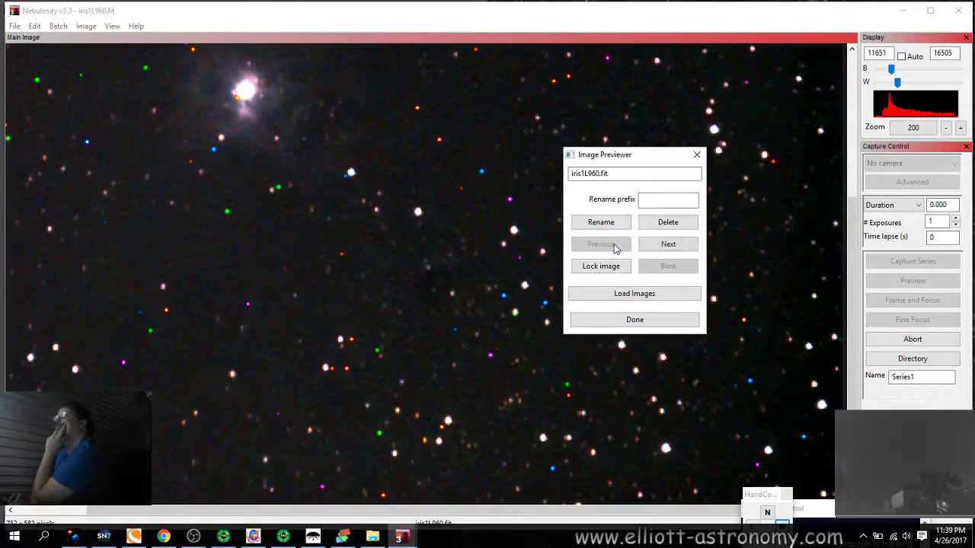
pyautogui.click(668, 246)
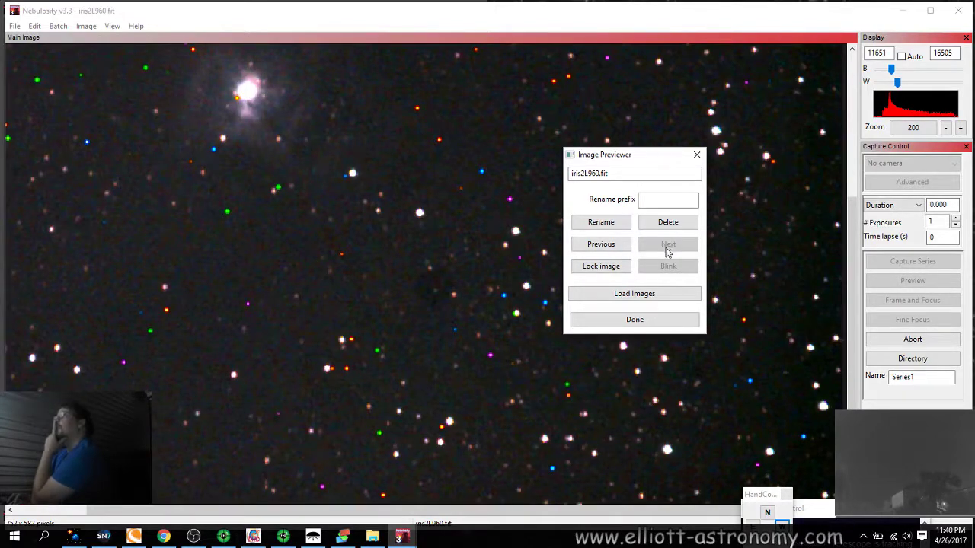
pyautogui.click(612, 246)
pyautogui.click(669, 245)
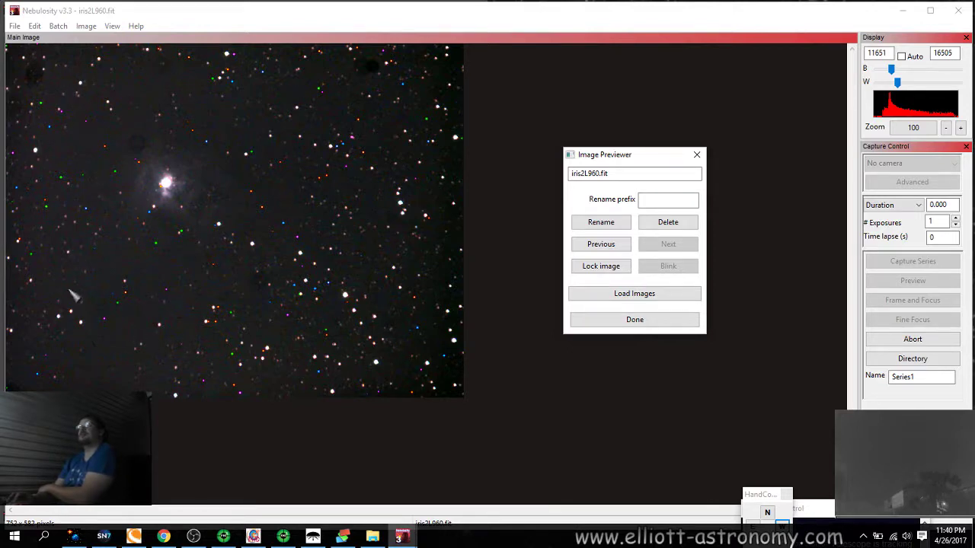
# Compare the two iris frames again at 100% zoom, and close the Image Previewer and Nebulosity.
pyautogui.click(614, 246)
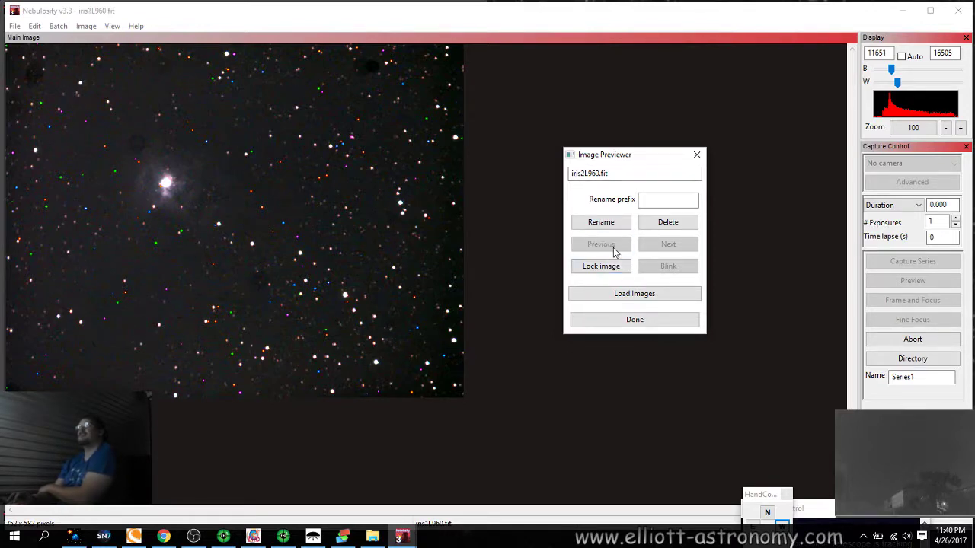
pyautogui.click(656, 245)
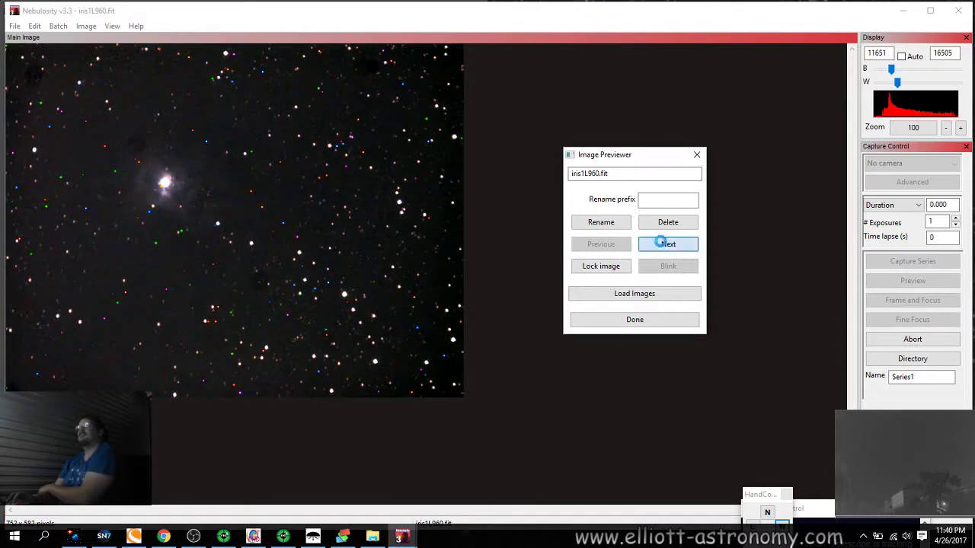
pyautogui.click(698, 157)
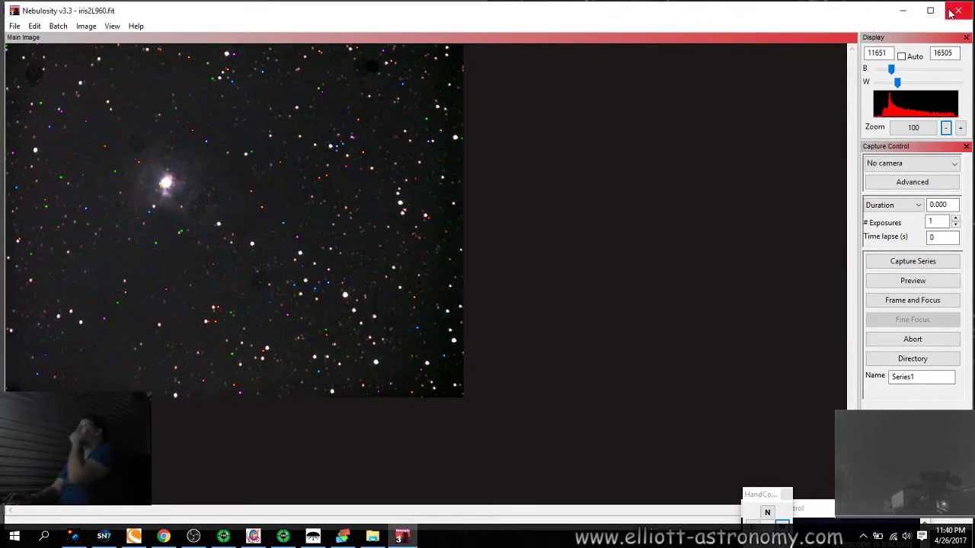
pyautogui.click(952, 12)
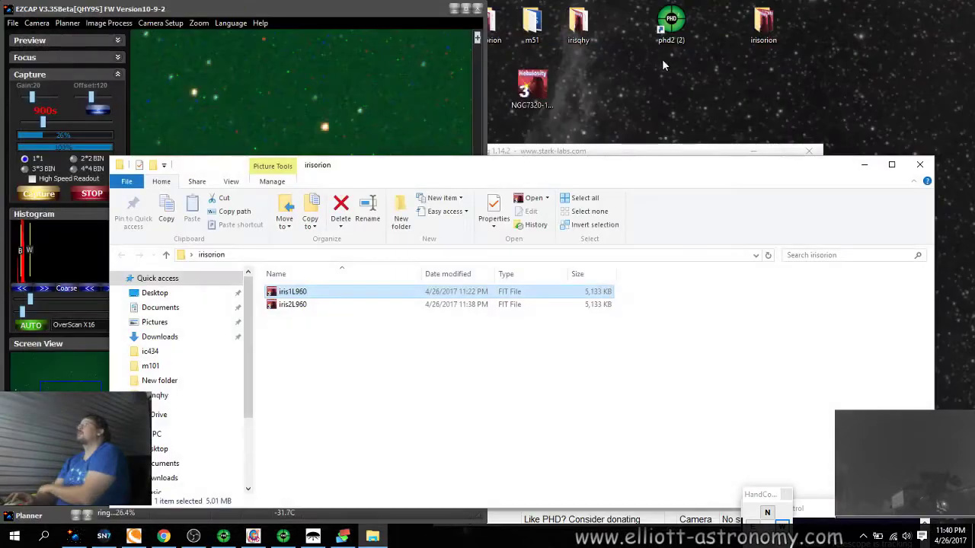
# Open the irisqhy folder on the desktop, close the irisorion folder window, and open NGC7023-1-900s-0-C0 in Nebulosity.
pyautogui.doubleClick(578, 27)
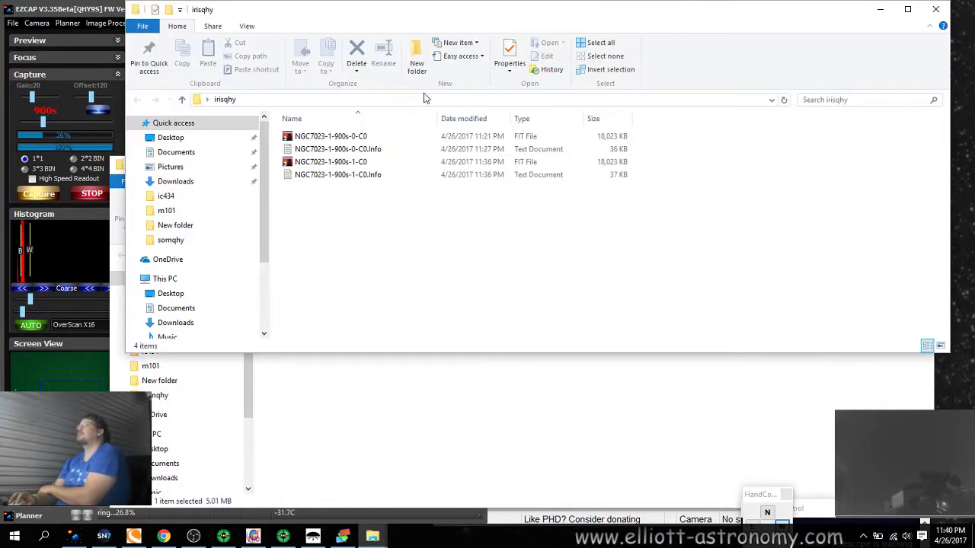
pyautogui.click(357, 422)
pyautogui.click(936, 166)
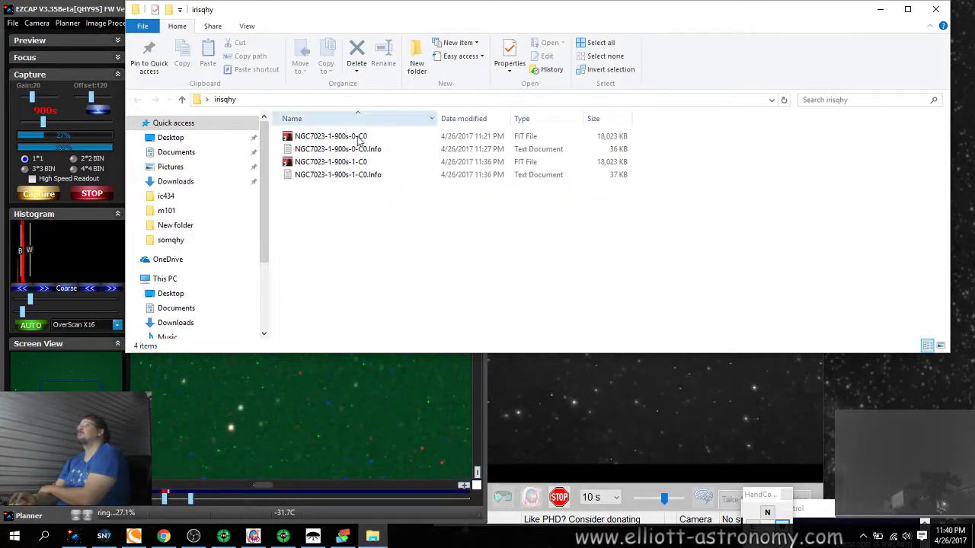
pyautogui.click(355, 137)
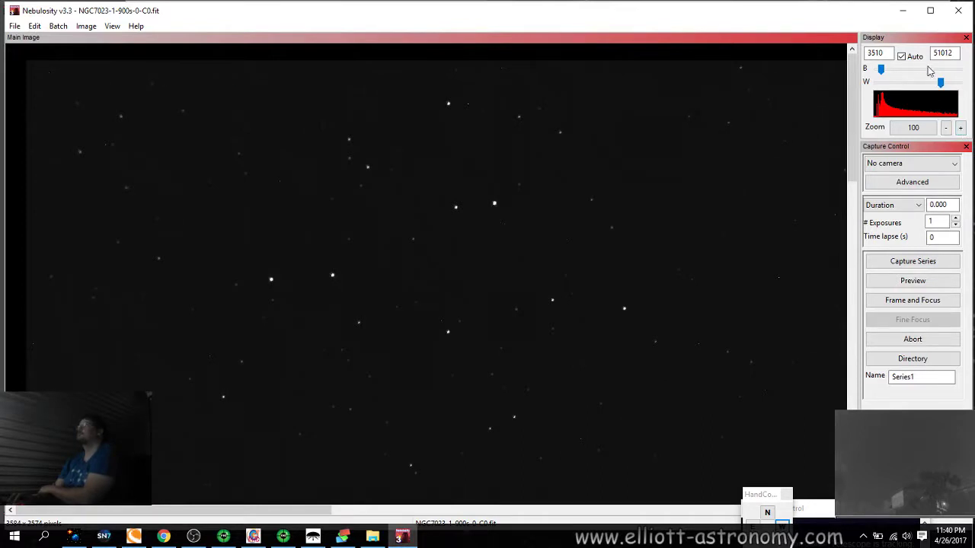
# Disable automatic display scaling, set the white level to 14563, and inspect the nebula and the star field above it.
pyautogui.click(902, 58)
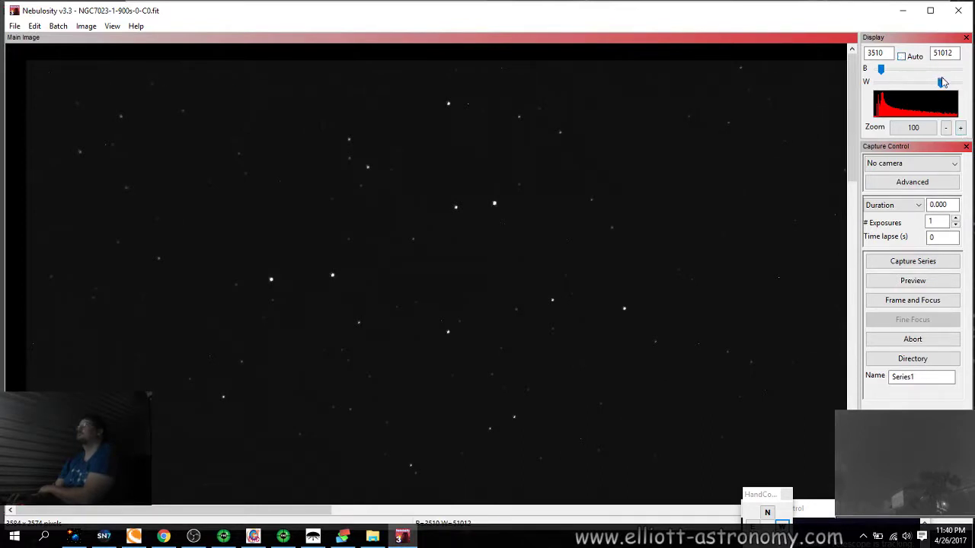
pyautogui.click(897, 82)
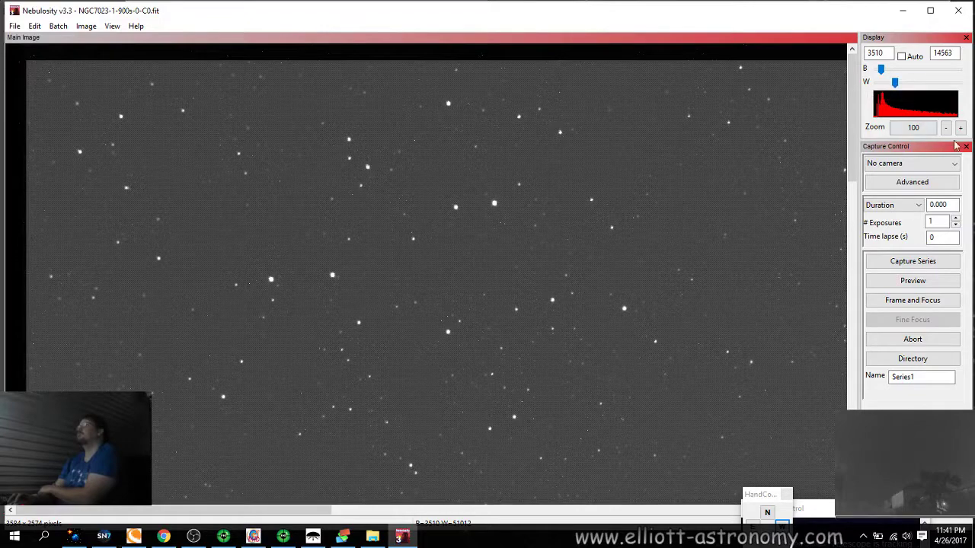
pyautogui.moveTo(853, 171); pyautogui.dragTo(857, 426)
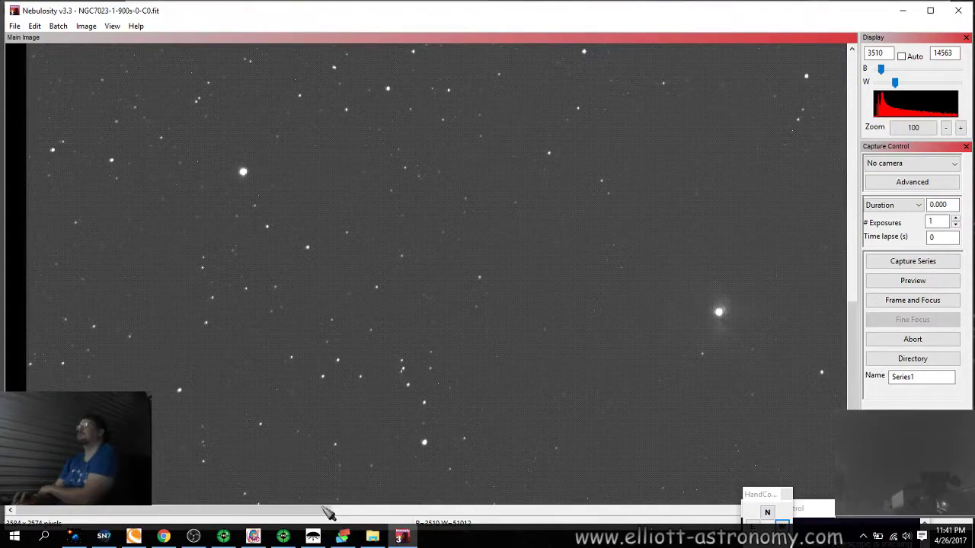
pyautogui.moveTo(327, 511); pyautogui.dragTo(445, 512)
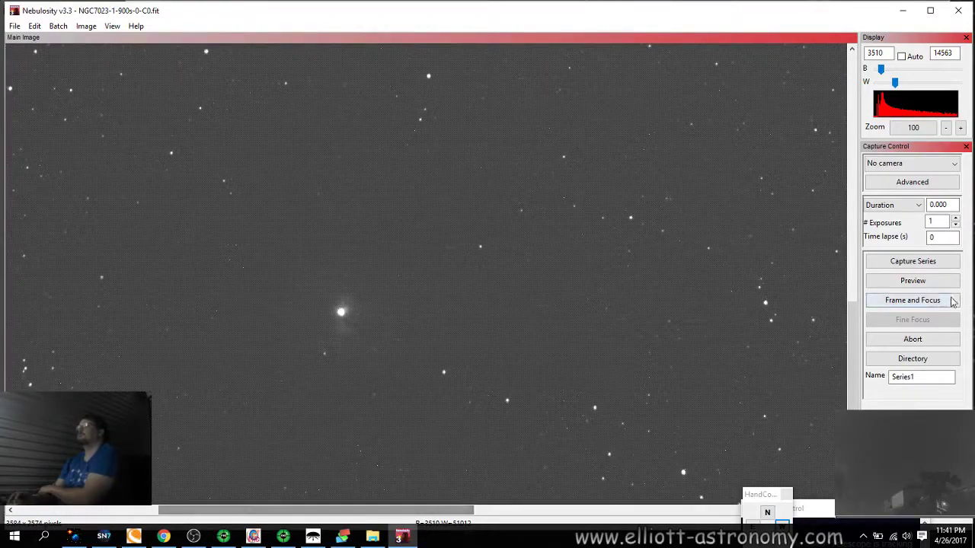
pyautogui.scroll(8, 870, 283)
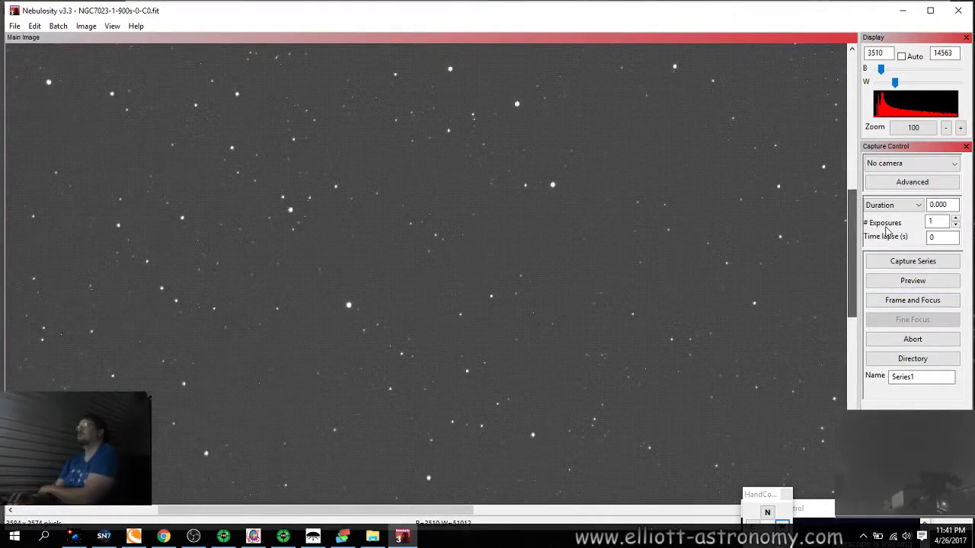
# Load NGC7023-1-900s-0-C0 and NGC7023-1-900s-1-C0 from the desktop's irisqhy folder into the Image Previewer.
pyautogui.click(14, 26)
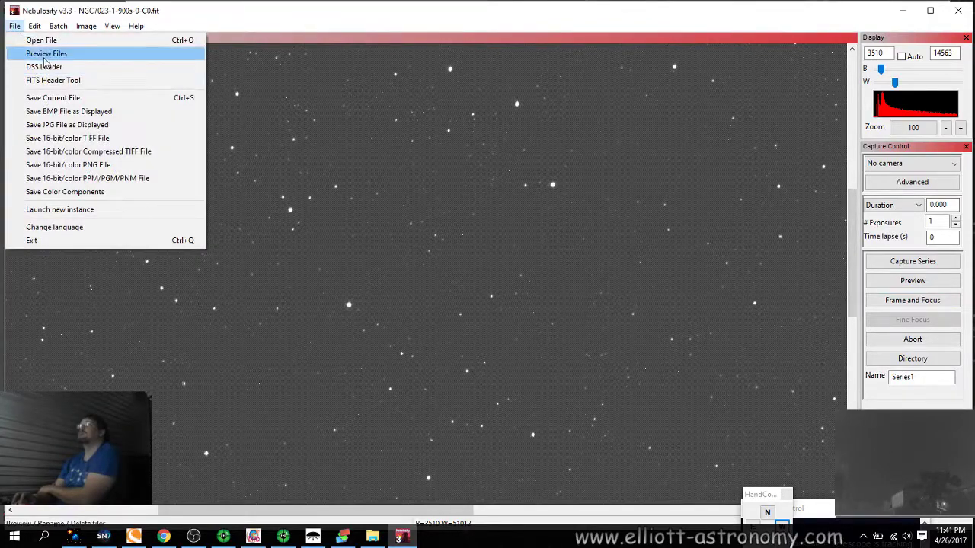
pyautogui.click(45, 54)
pyautogui.click(168, 242)
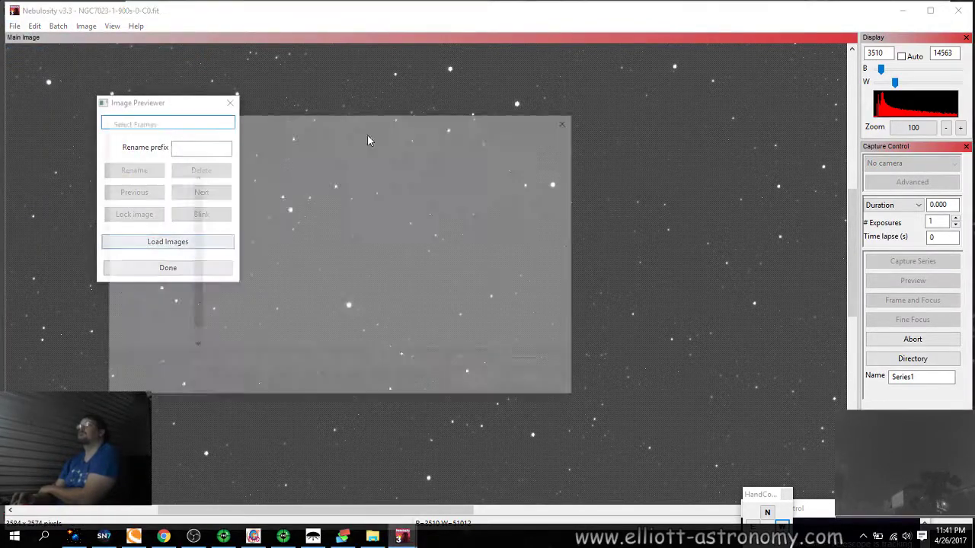
pyautogui.click(159, 143)
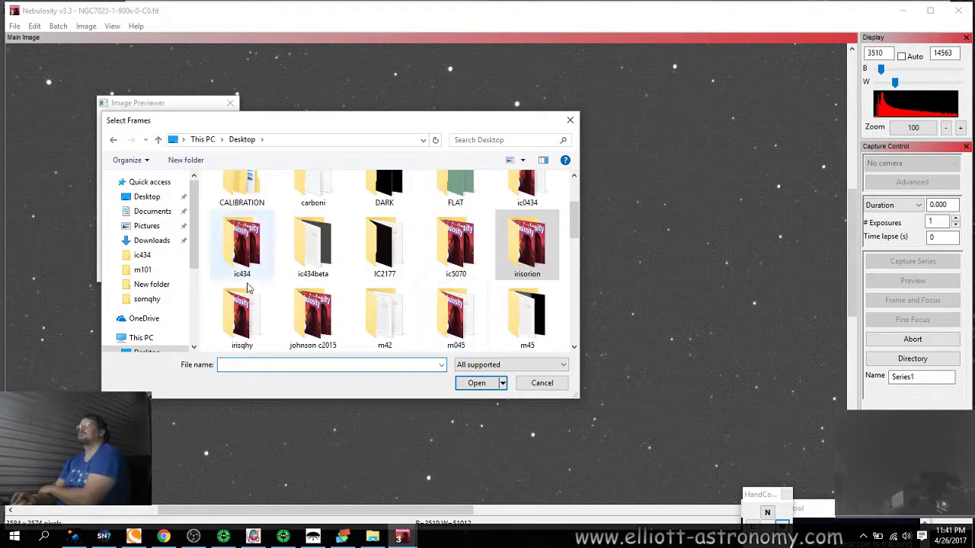
pyautogui.doubleClick(243, 319)
pyautogui.hotkey('ctrl', 'a')
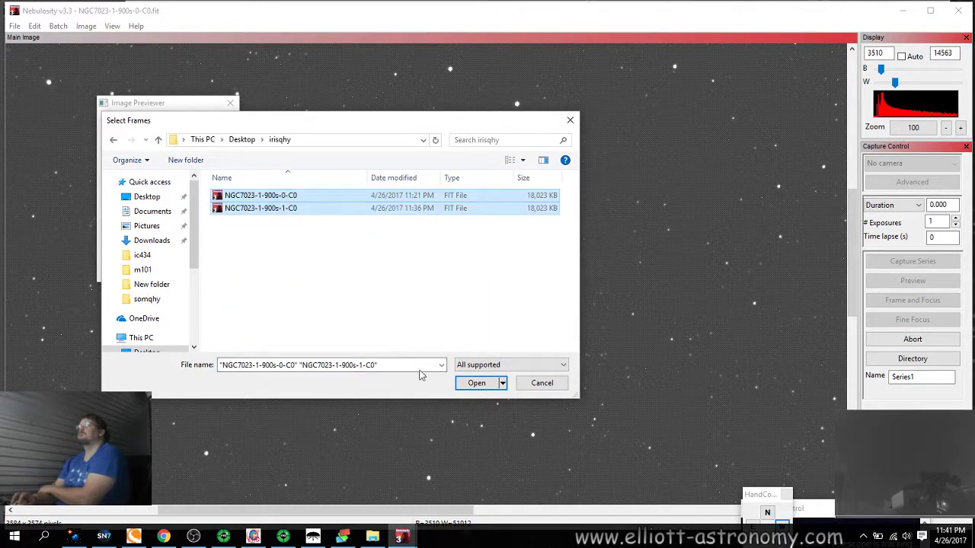
pyautogui.click(476, 383)
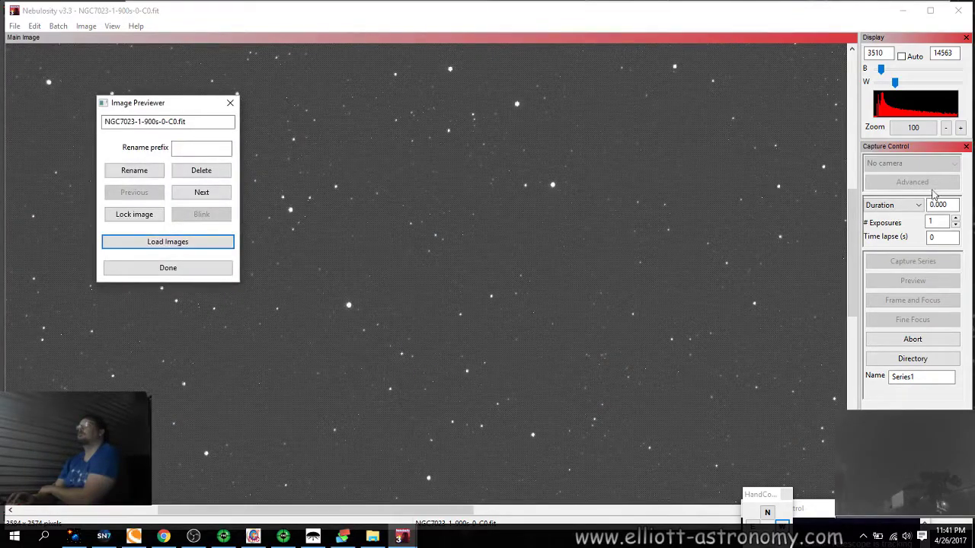
# Zoom to 400% and compare star positions in NGC7023-1-900s-0-C0 and NGC7023-1-900s-1-C0 by alternating between the frames.
pyautogui.click(960, 128)
pyautogui.click(960, 127)
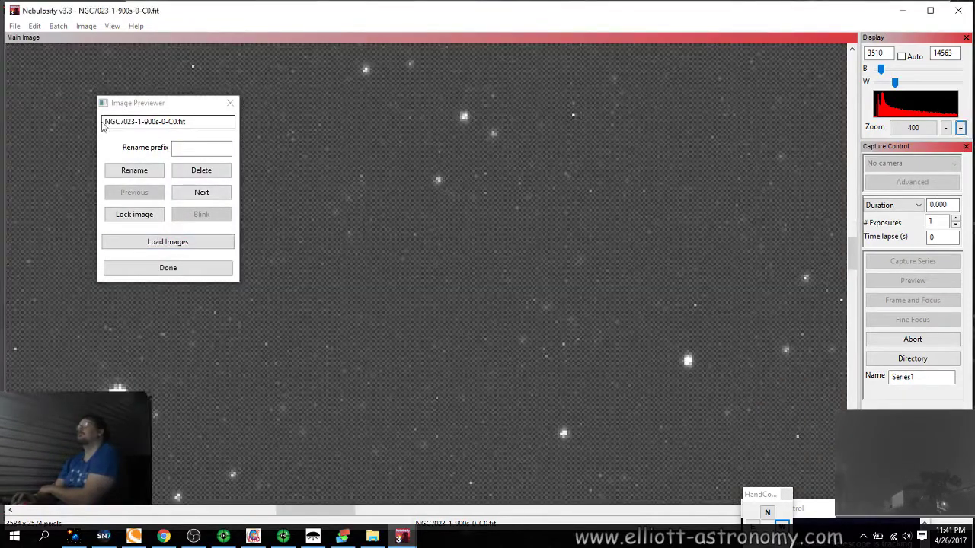
pyautogui.click(201, 194)
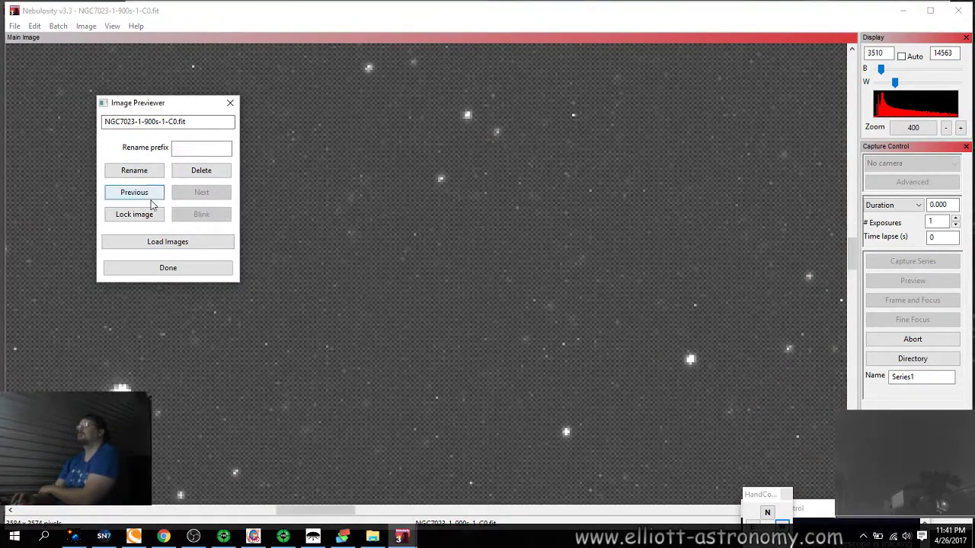
pyautogui.click(149, 200)
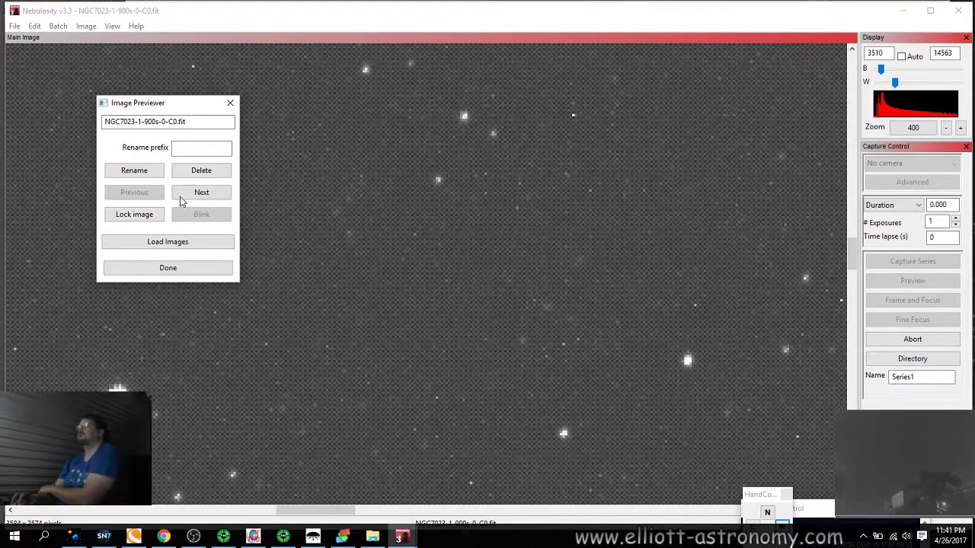
pyautogui.click(200, 195)
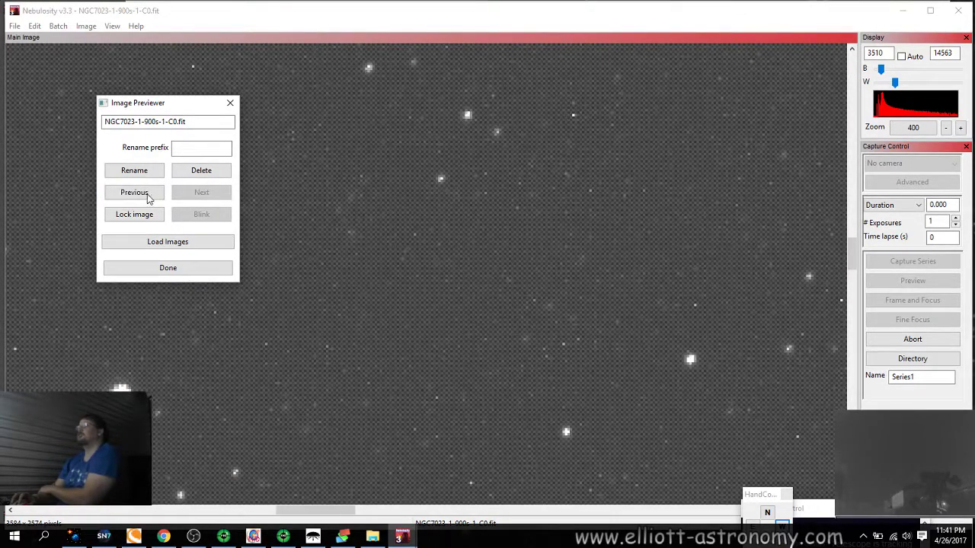
pyautogui.click(141, 194)
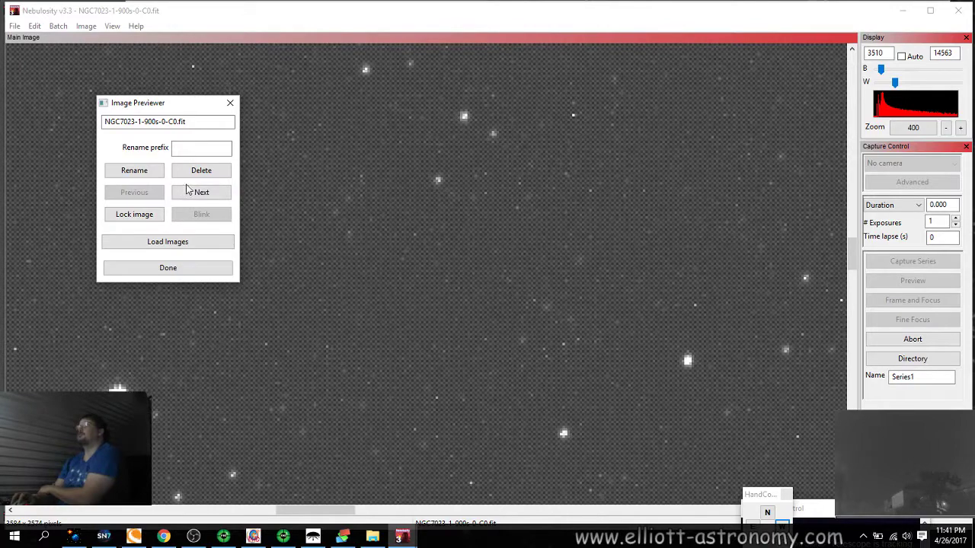
pyautogui.click(194, 193)
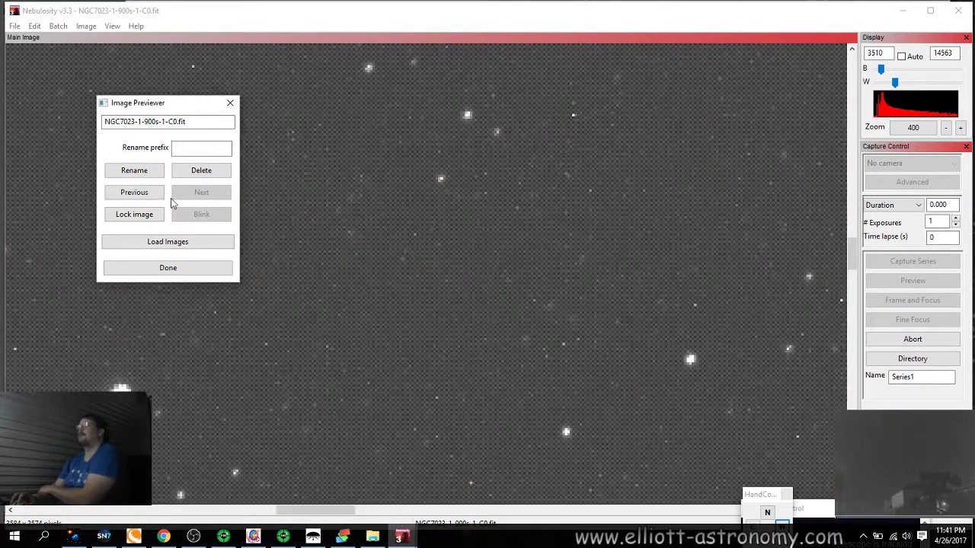
pyautogui.click(135, 197)
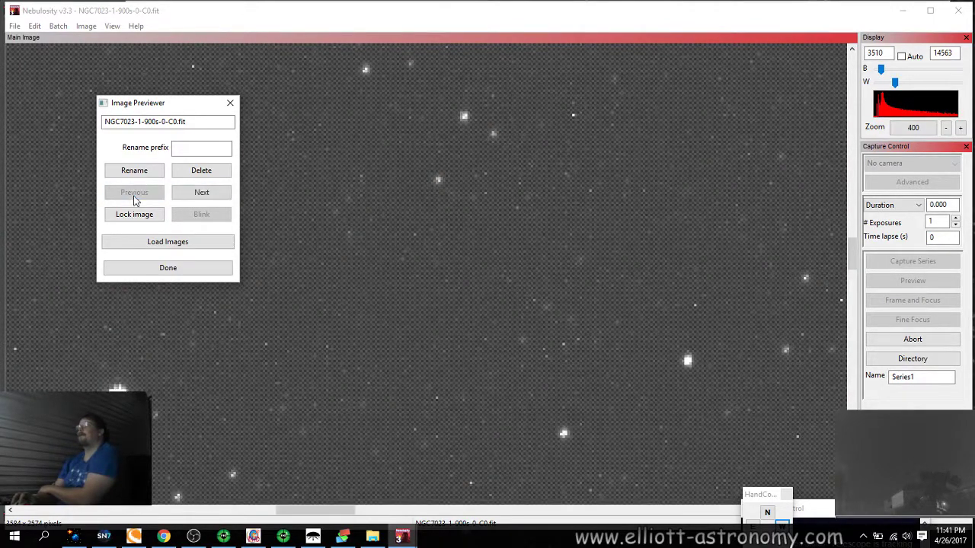
# Compare the shift between the same two 900-second frames in another part of the star field.
pyautogui.moveTo(358, 510); pyautogui.dragTo(236, 512)
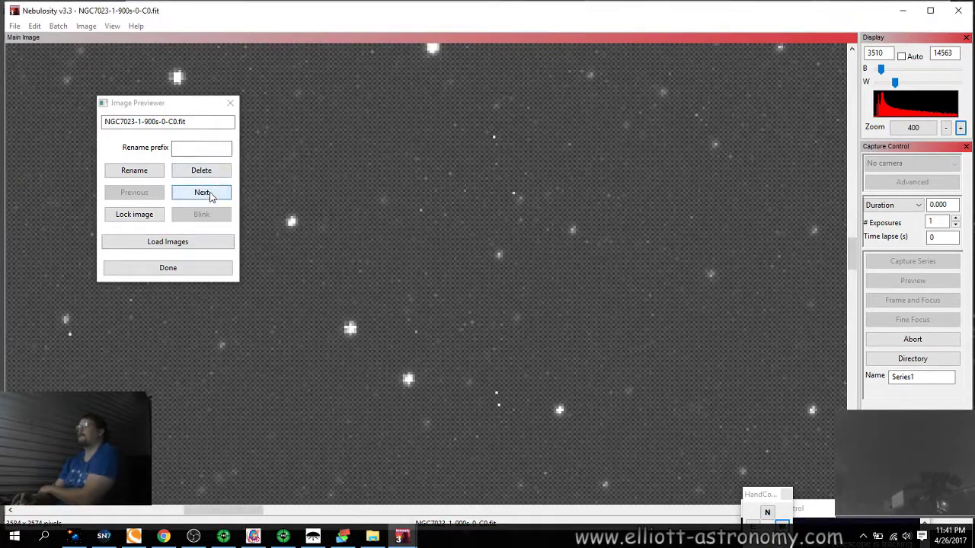
pyautogui.click(205, 192)
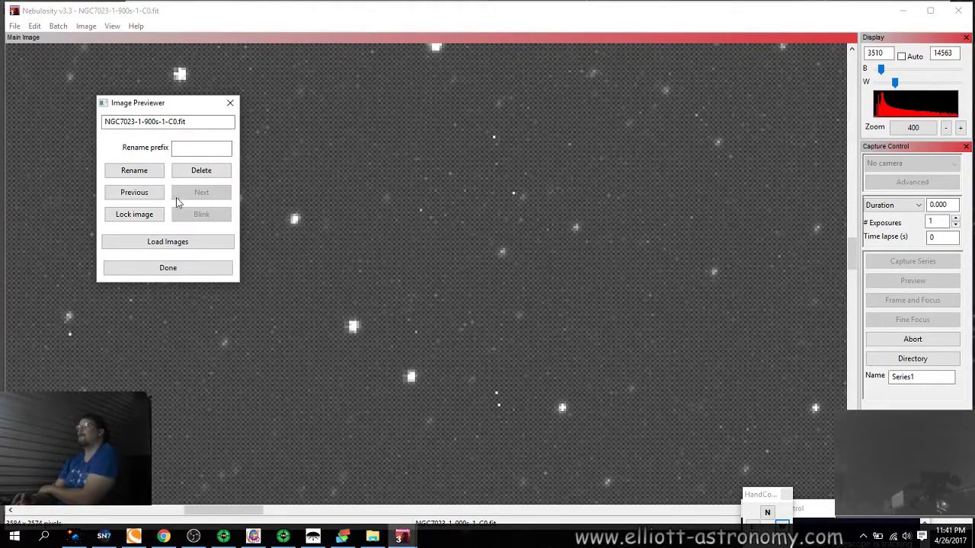
pyautogui.click(131, 192)
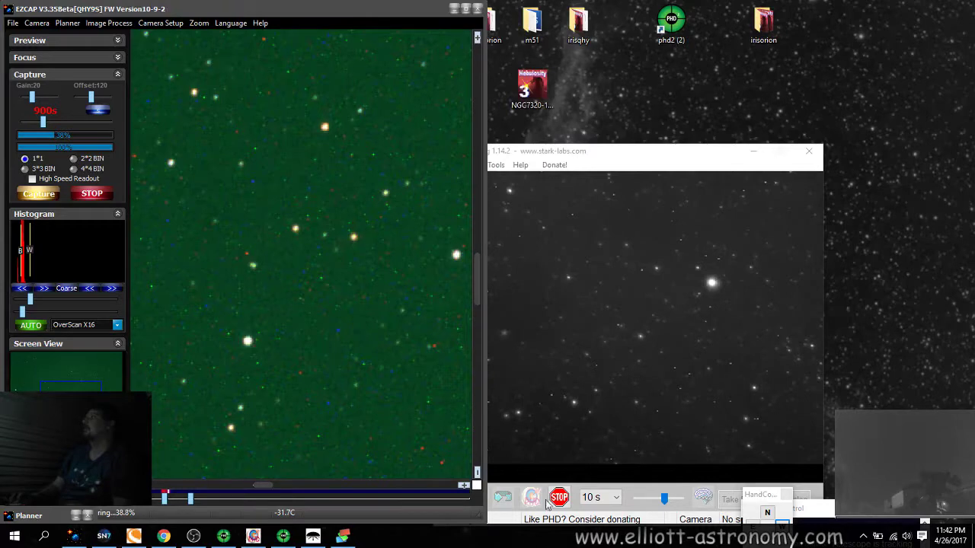
pyautogui.moveTo(848, 85); pyautogui.dragTo(756, 95)
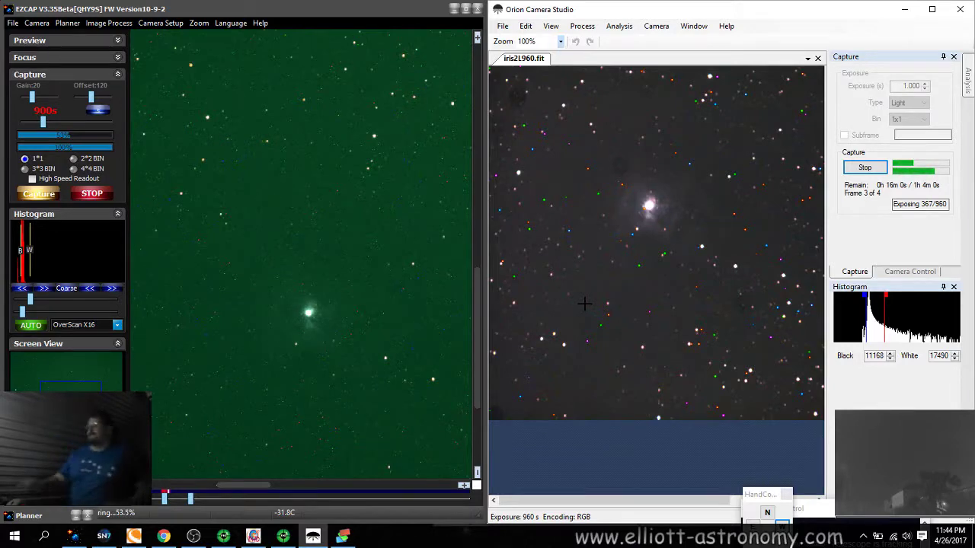
# Close the existing DeepSkyStacker Live session, minimize EZCAP, and relaunch DeepSkyStacker Live from the desktop.
pyautogui.click(343, 536)
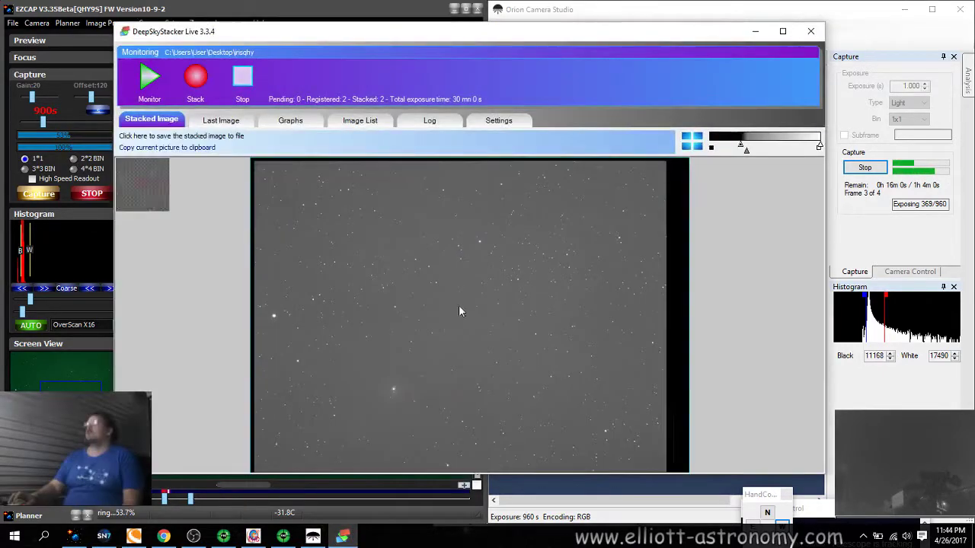
pyautogui.click(800, 28)
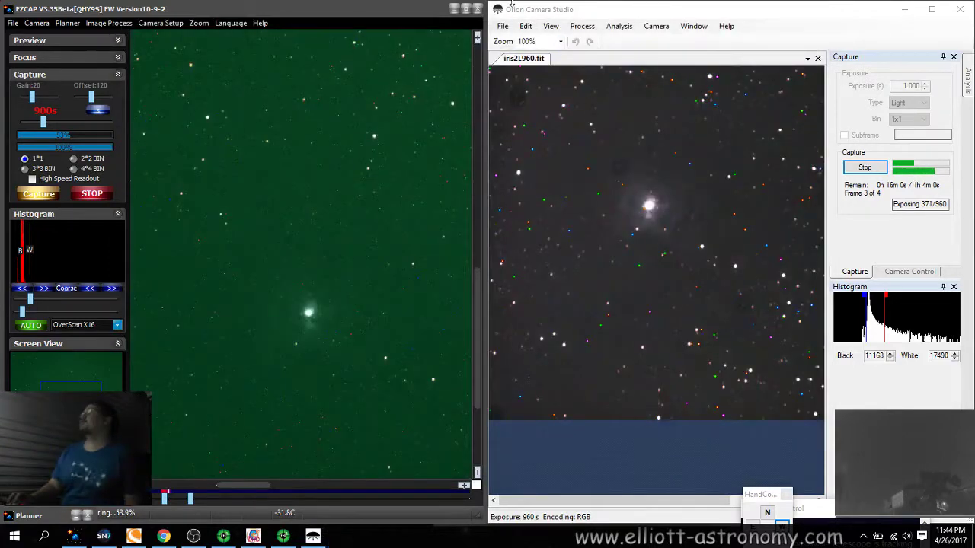
pyautogui.click(454, 10)
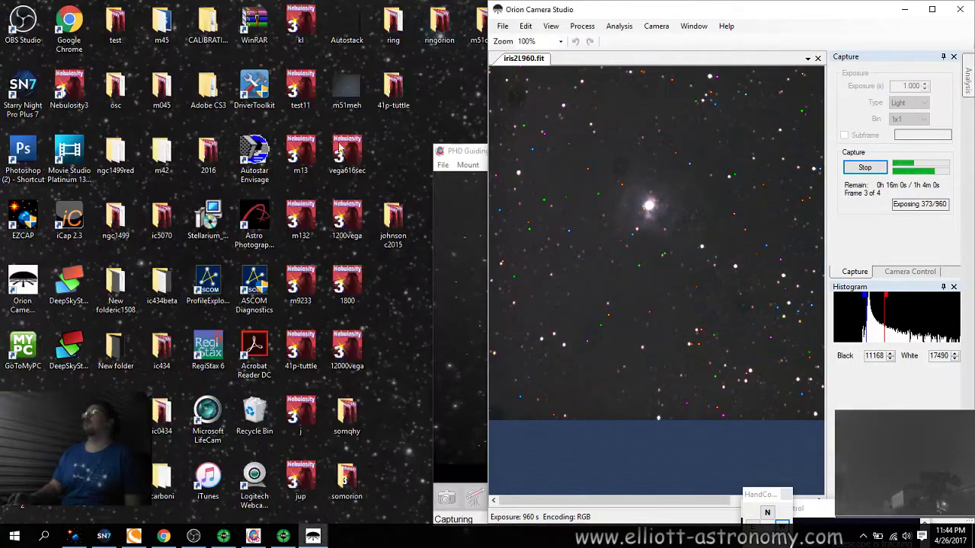
pyautogui.doubleClick(69, 286)
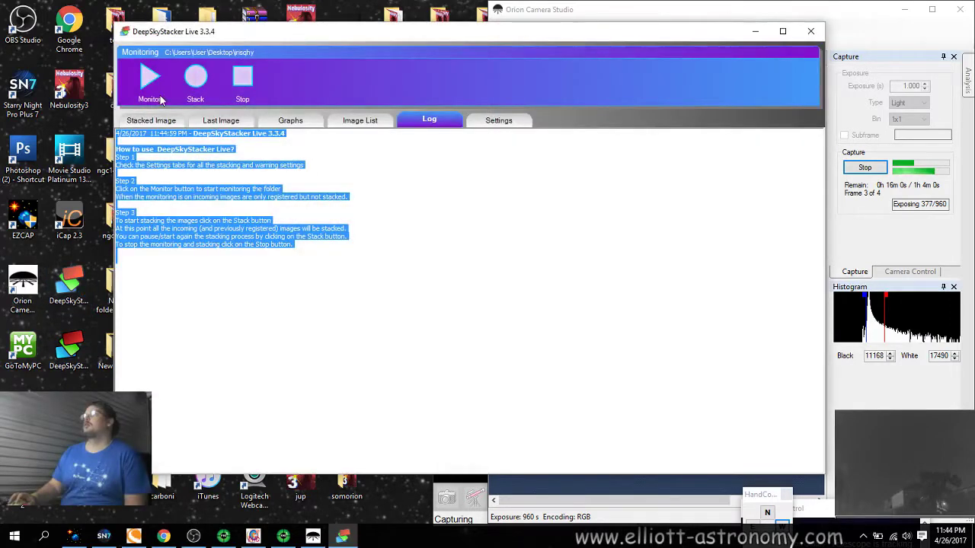
# Set the monitored folder to irisorion on the desktop and start processing the images already in it.
pyautogui.click(221, 64)
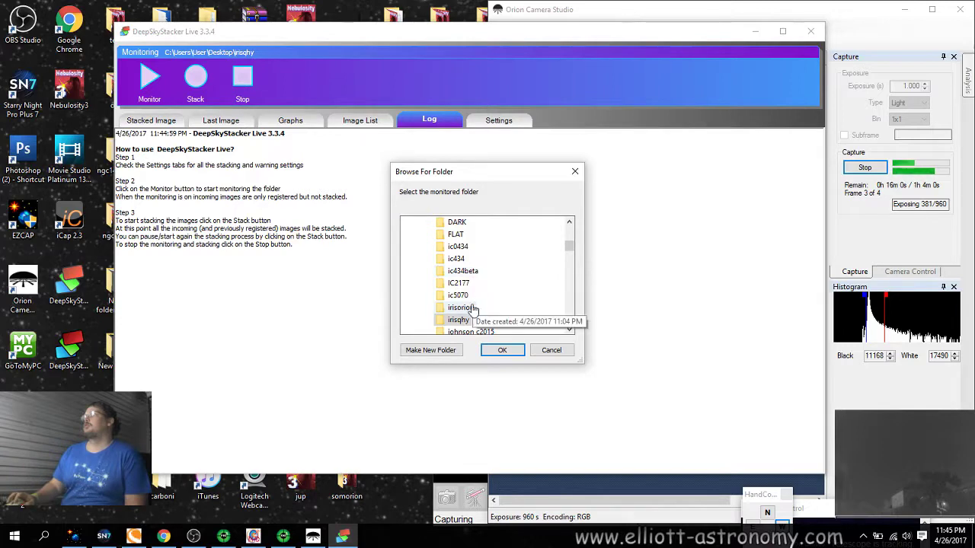
pyautogui.click(463, 307)
pyautogui.click(500, 353)
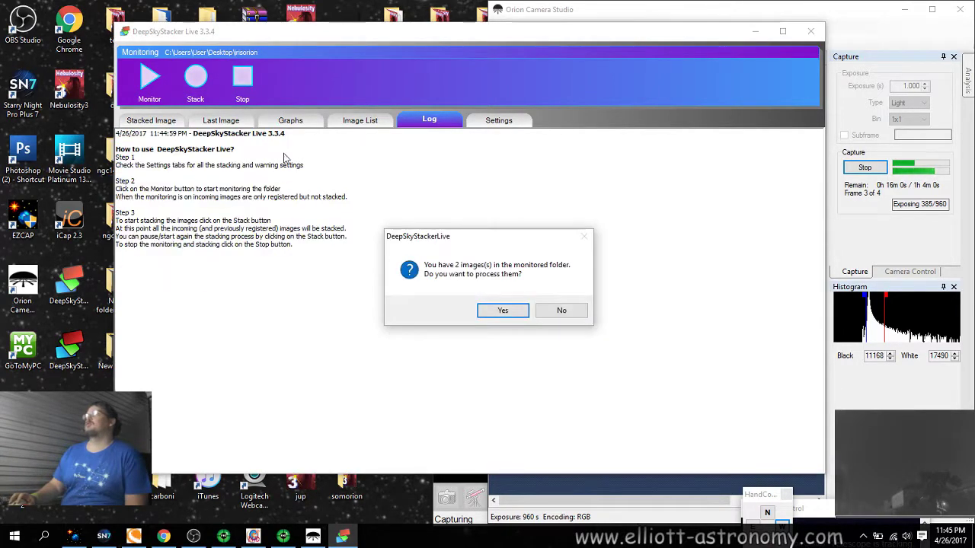
pyautogui.click(503, 310)
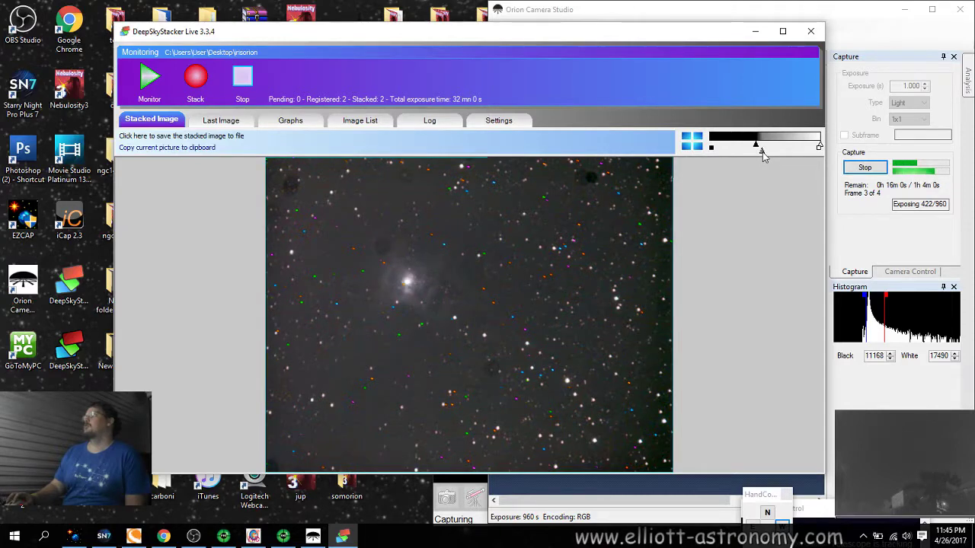
# Adjust the stacked image's display gradient, moving its midtone point toward the bright end to darken the background.
pyautogui.click(761, 152)
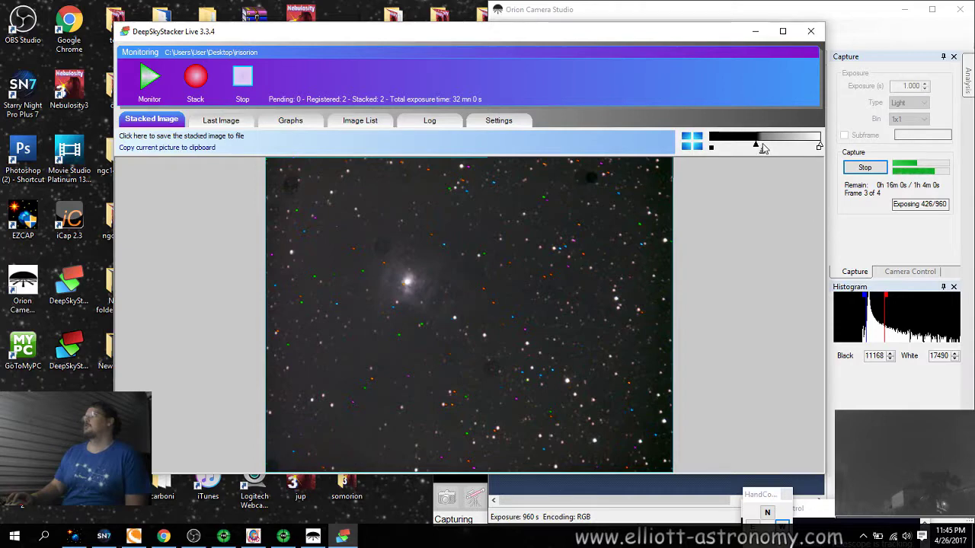
pyautogui.moveTo(763, 148); pyautogui.dragTo(765, 151)
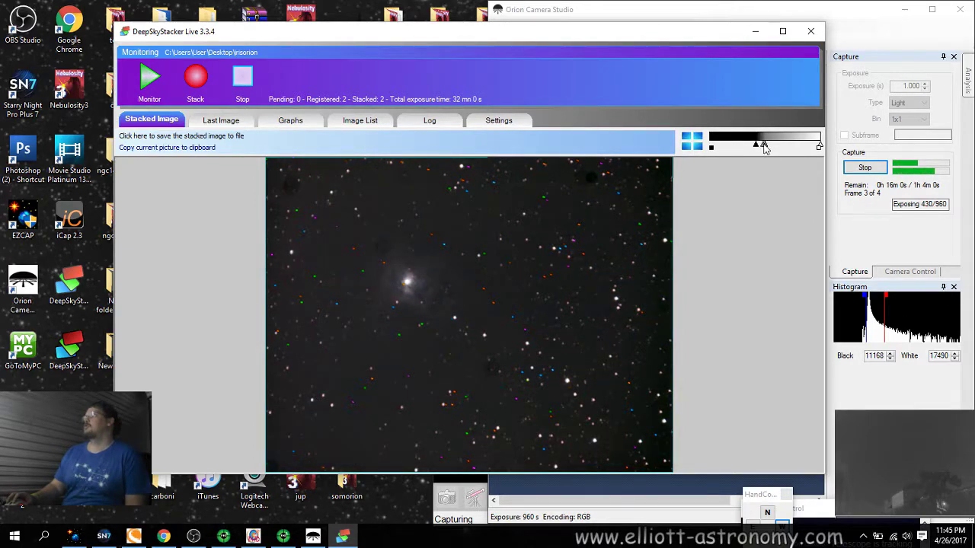
pyautogui.moveTo(766, 149); pyautogui.dragTo(819, 148)
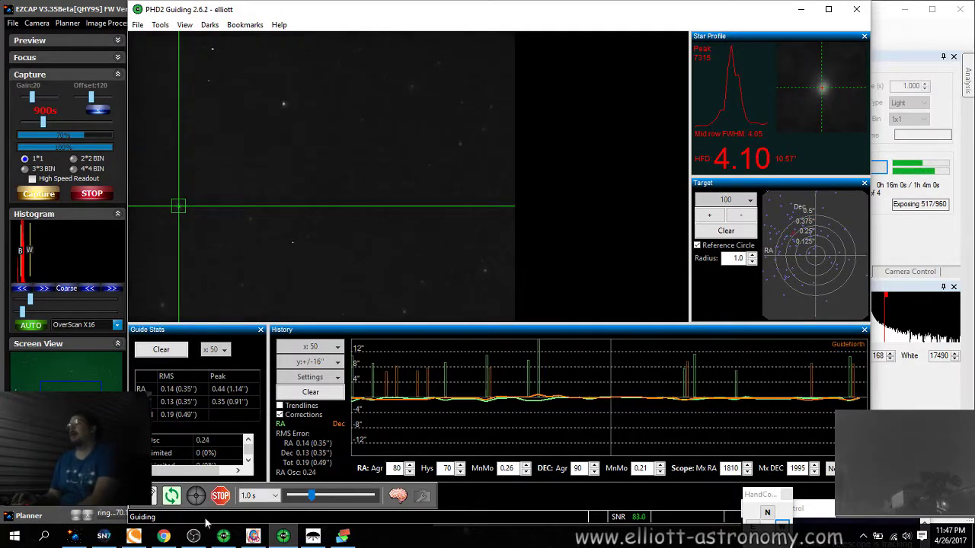
# Switch to Starry Night, maximize the sky chart, and examine the telescope's position in Cepheus relative to the North Celestial Pole.
pyautogui.click(104, 536)
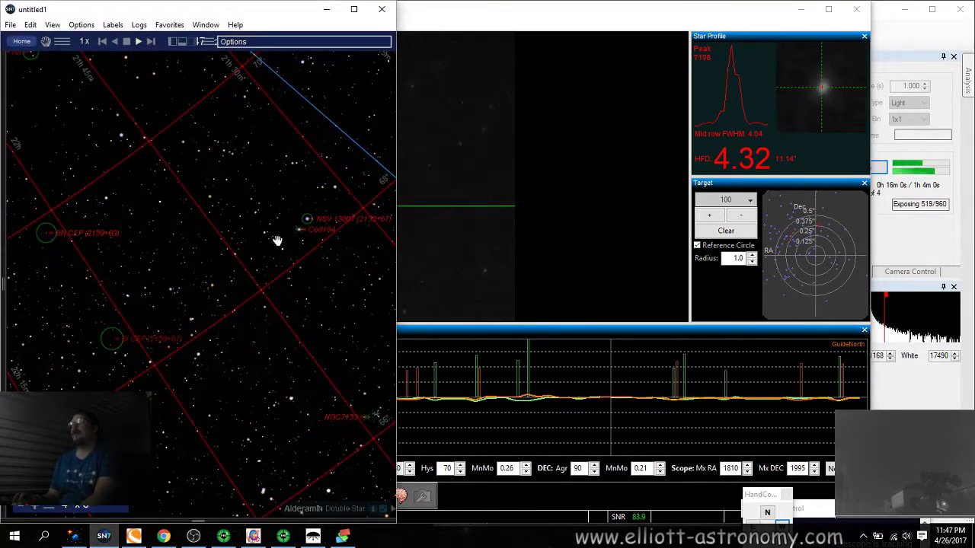
pyautogui.click(354, 9)
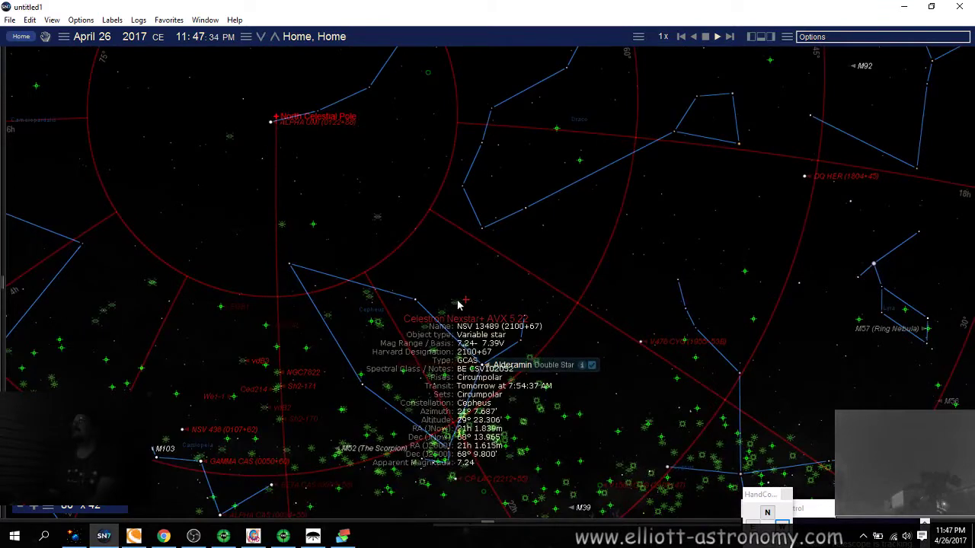
pyautogui.moveTo(454, 307)
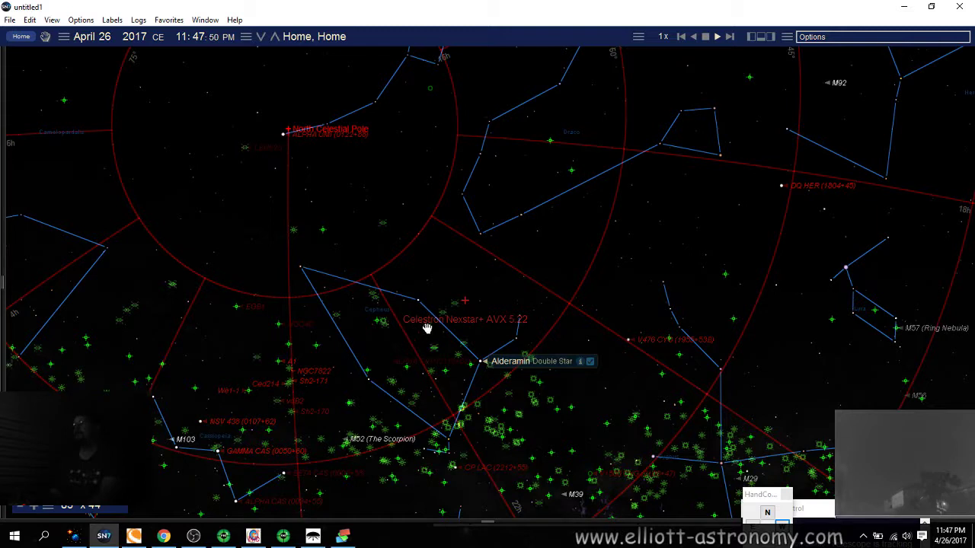
pyautogui.moveTo(426, 327)
pyautogui.moveTo(499, 272); pyautogui.dragTo(458, 376)
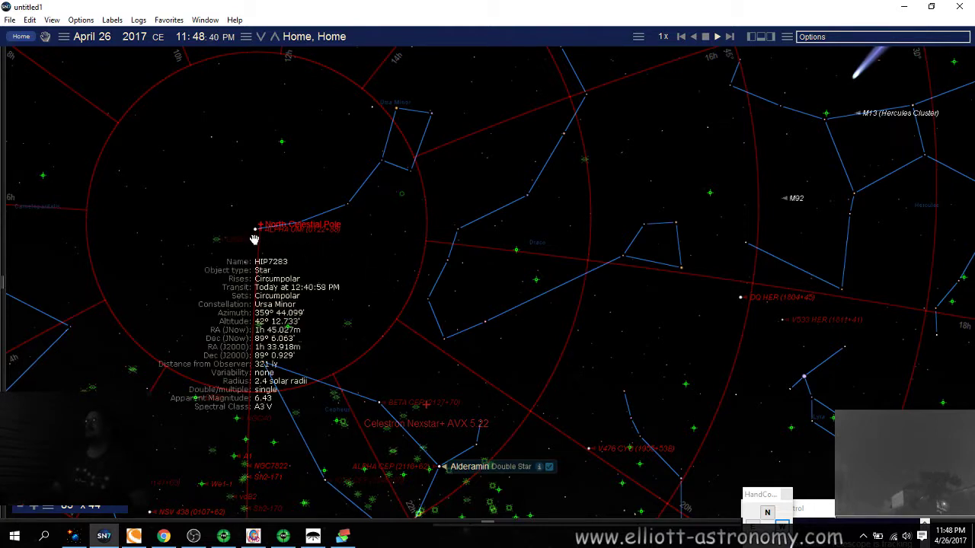
pyautogui.moveTo(256, 235)
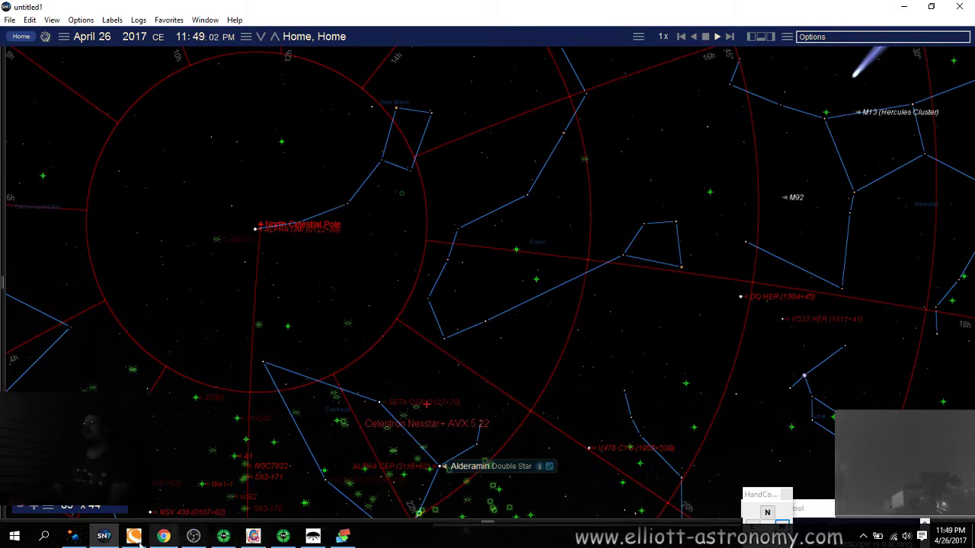
pyautogui.click(83, 537)
pyautogui.click(84, 537)
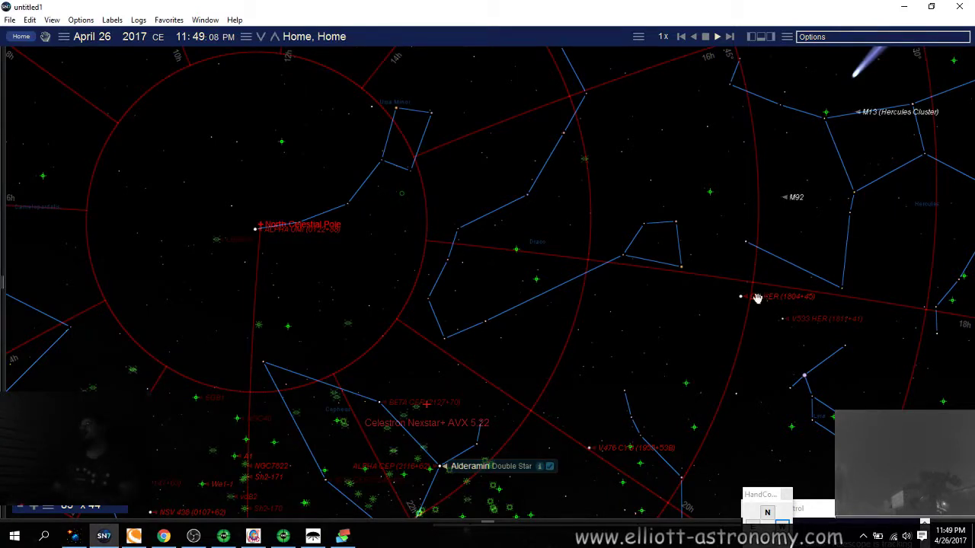
# Examine the comet near M13 (Hercules Cluster) on the sky chart up close.
pyautogui.moveTo(862, 96); pyautogui.dragTo(494, 346)
pyautogui.scroll(3, 505, 344)
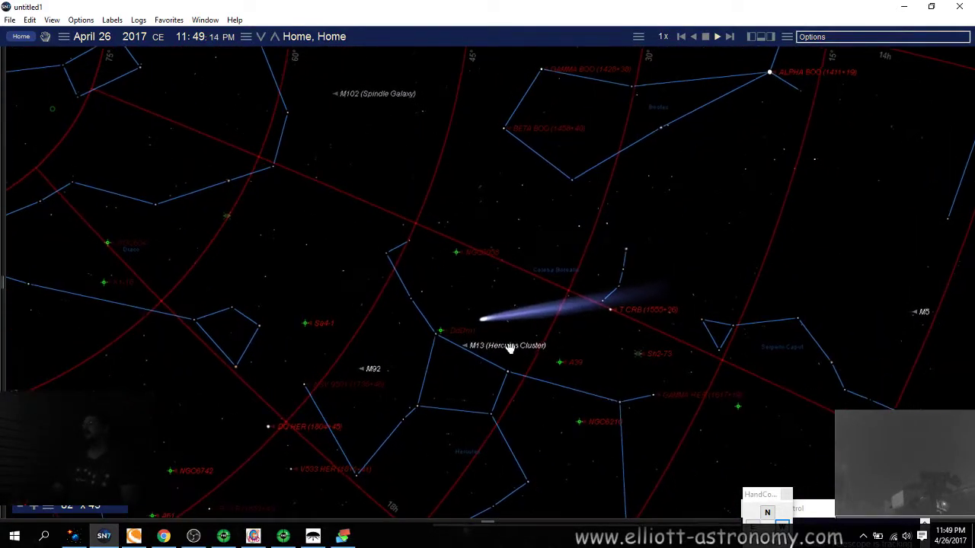
pyautogui.scroll(3, 510, 348)
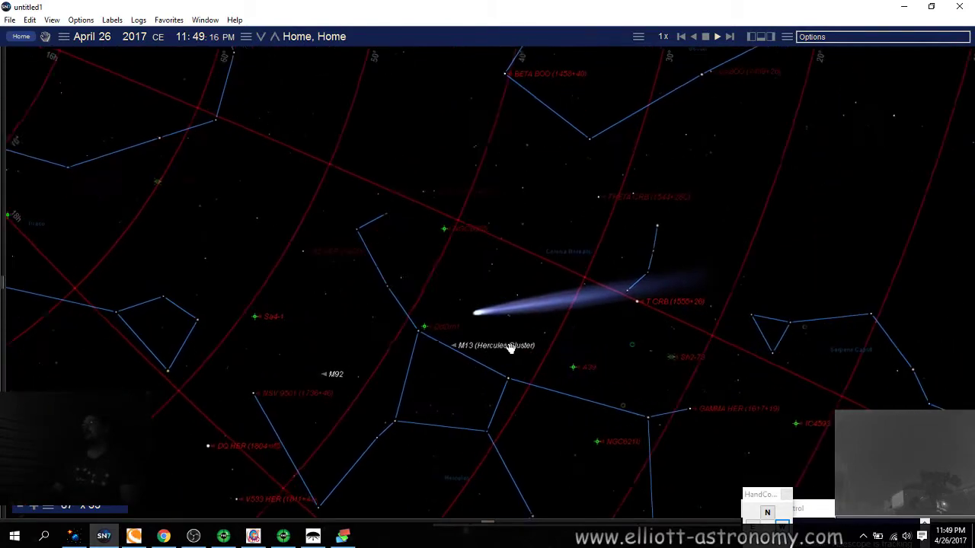
pyautogui.scroll(3, 511, 348)
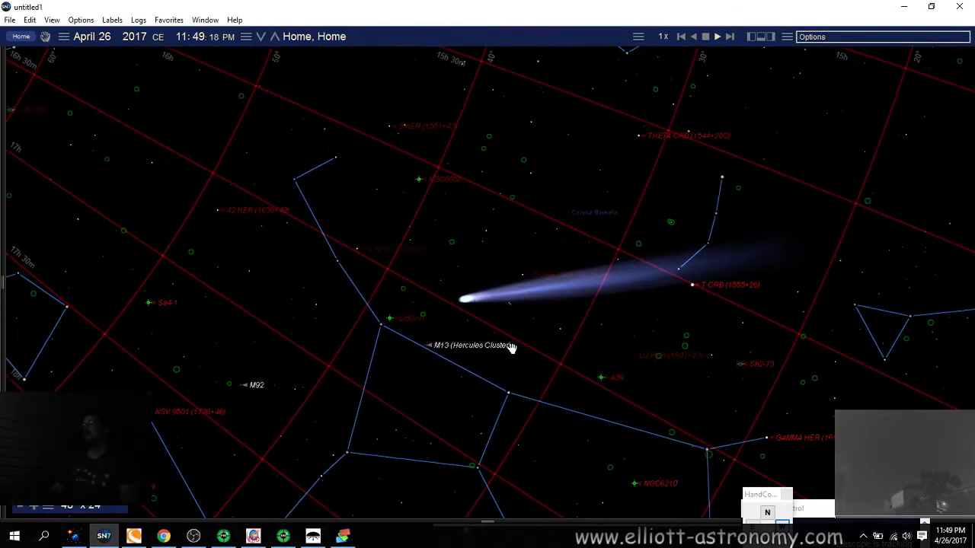
pyautogui.moveTo(565, 324); pyautogui.dragTo(535, 353)
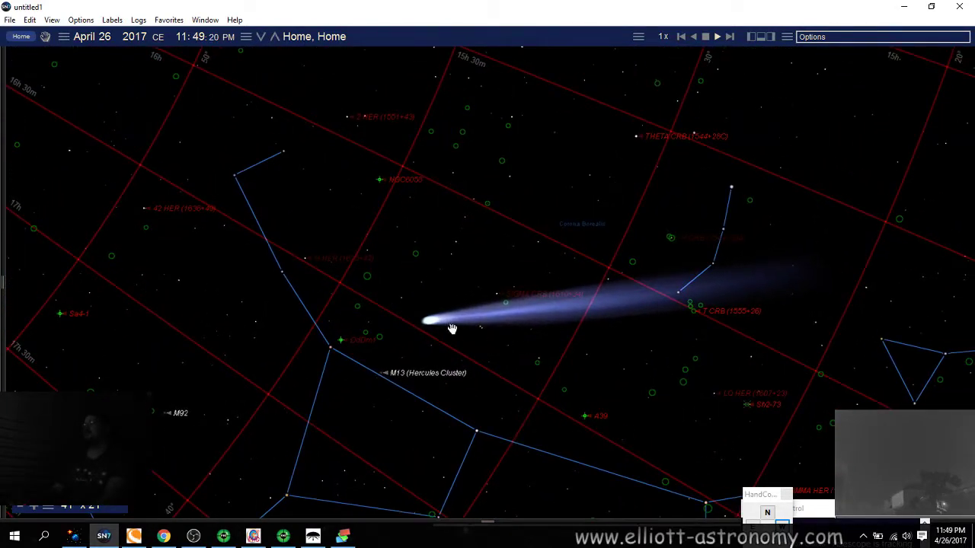
pyautogui.moveTo(429, 324)
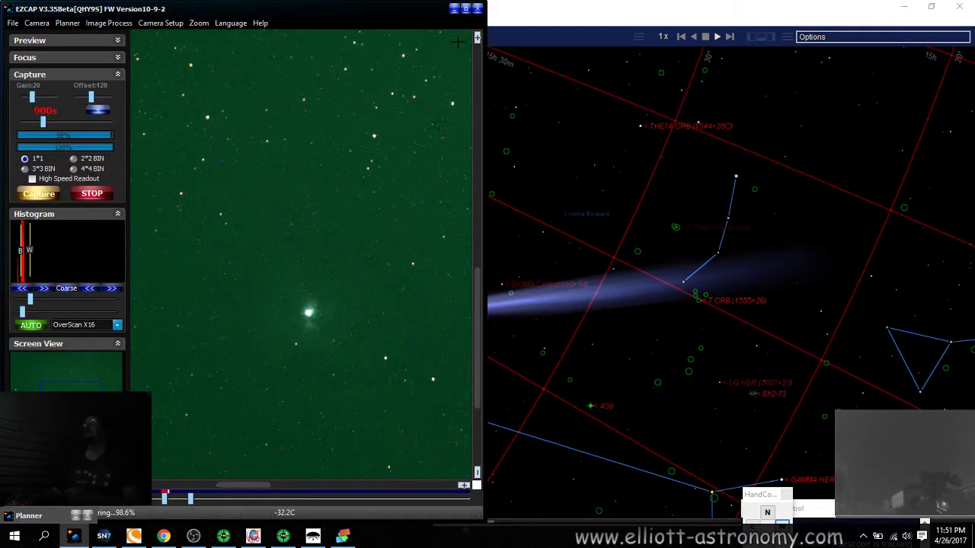
# Switch to EZCAP, set the image zoom to 2X, and inspect the stars in the captured frame.
pyautogui.click(199, 23)
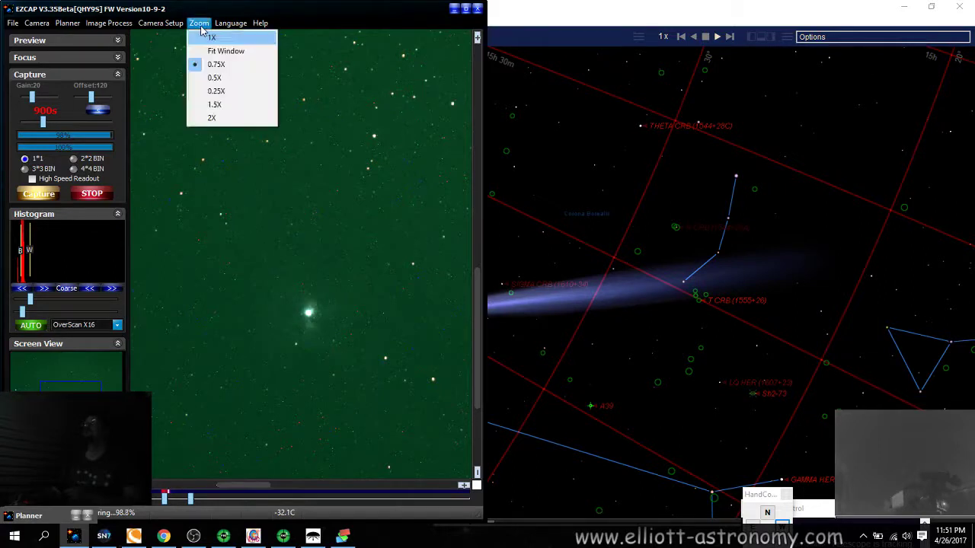
pyautogui.click(221, 115)
pyautogui.click(481, 135)
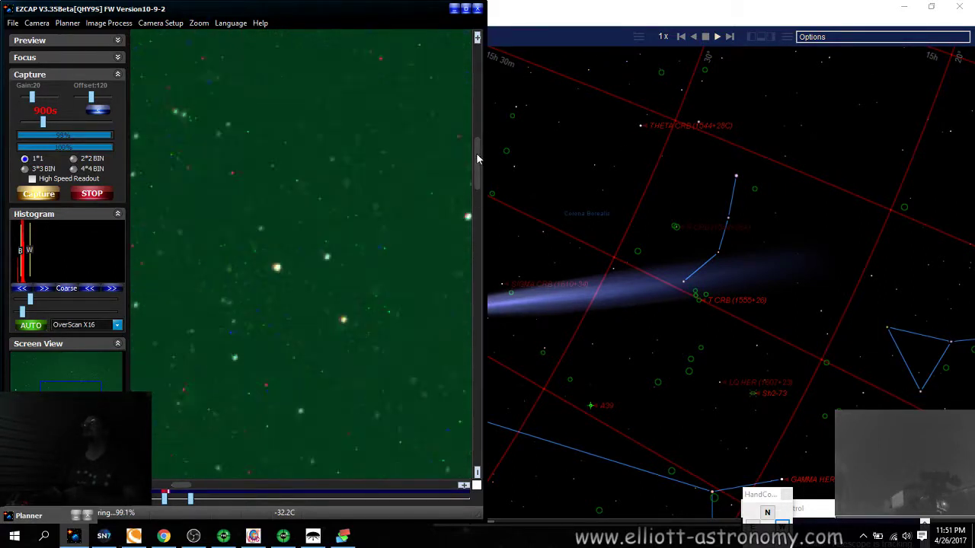
pyautogui.moveTo(477, 160); pyautogui.dragTo(477, 308)
pyautogui.moveTo(177, 485); pyautogui.dragTo(275, 491)
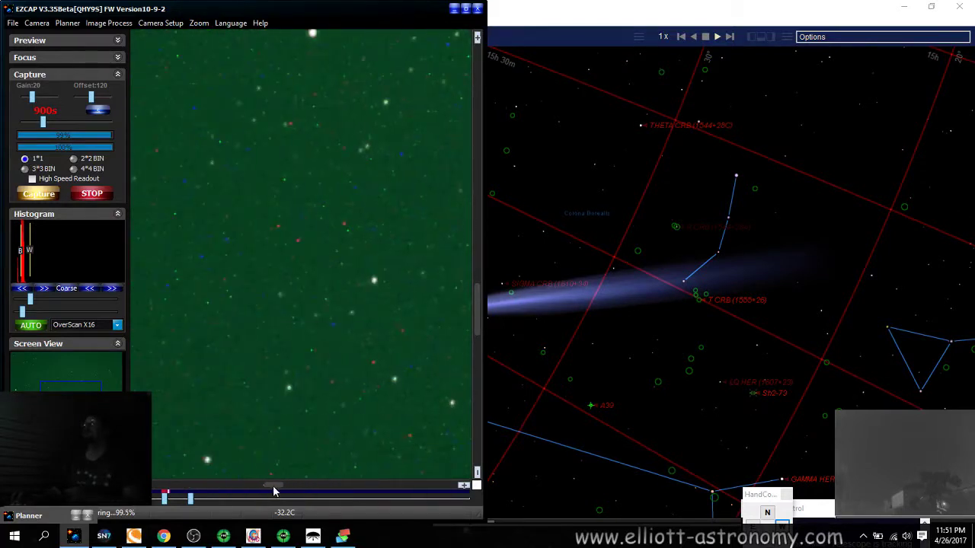
# Inspect the stars and the Iris Nebula across the captured frame, then return the image zoom to the full-frame view.
pyautogui.moveTo(474, 308); pyautogui.dragTo(490, 238)
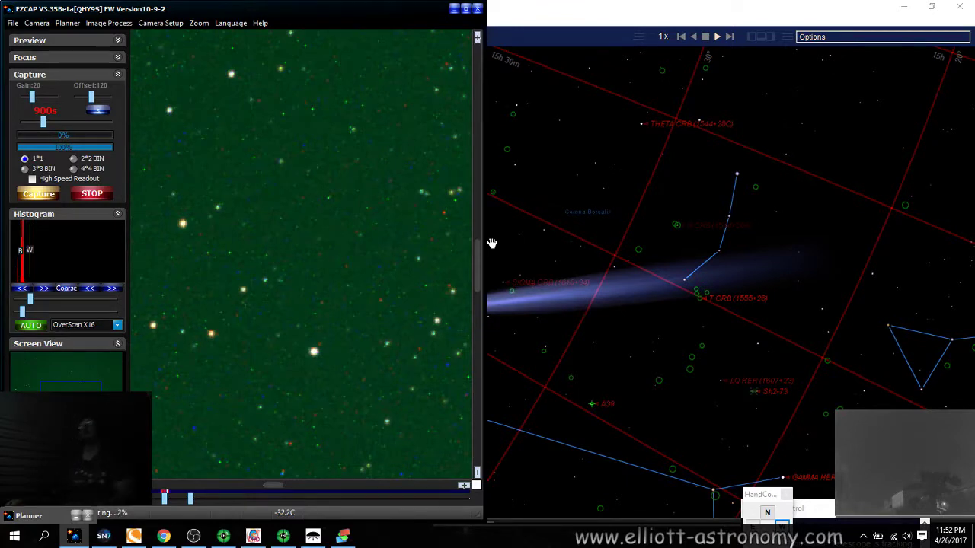
pyautogui.moveTo(479, 243)
pyautogui.mouseDown()
pyautogui.moveTo(476, 293)
pyautogui.moveTo(484, 227)
pyautogui.mouseUp()
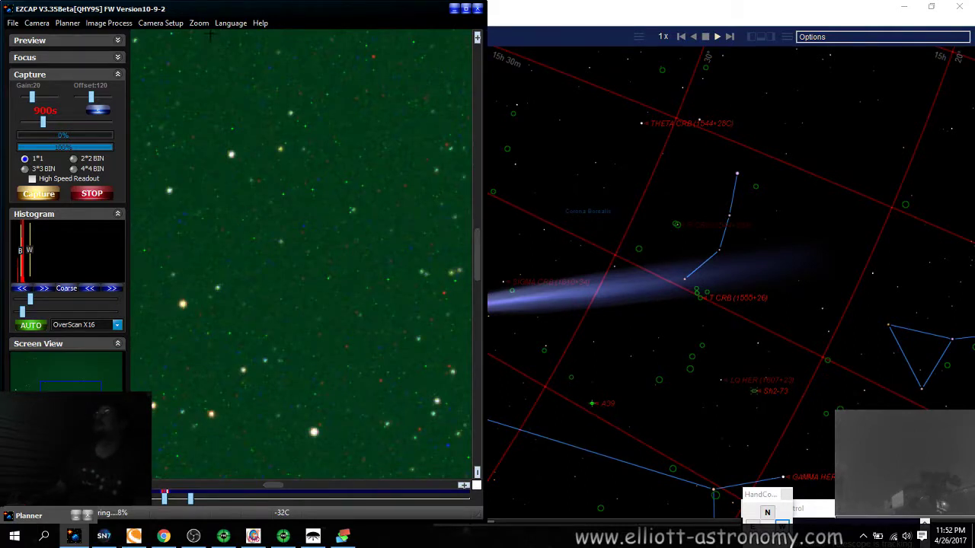
pyautogui.moveTo(281, 485); pyautogui.dragTo(256, 485)
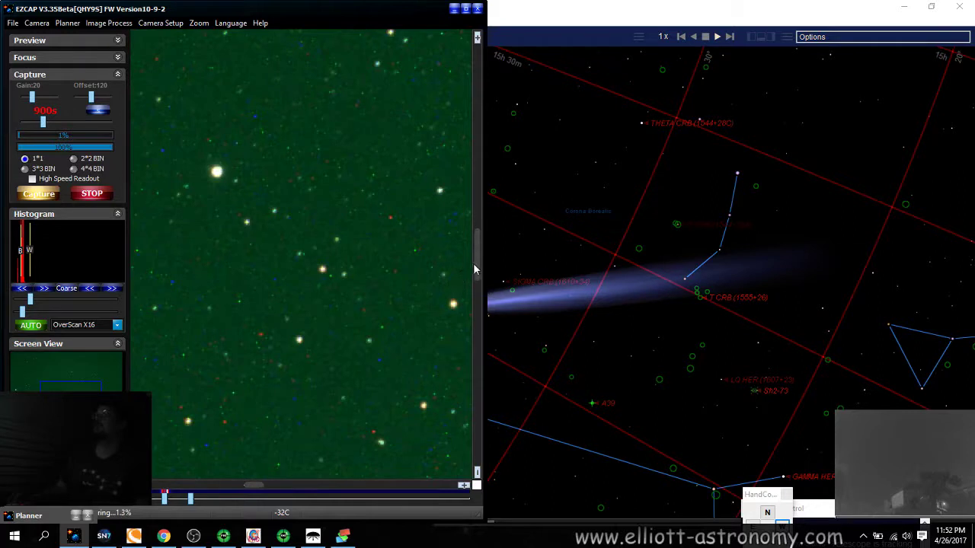
pyautogui.moveTo(474, 266); pyautogui.dragTo(474, 333)
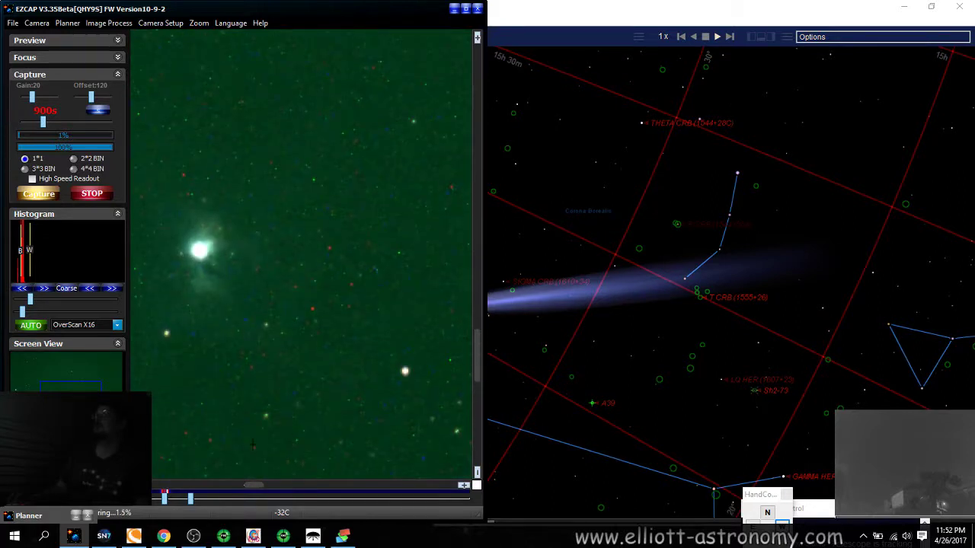
pyautogui.moveTo(254, 488); pyautogui.dragTo(245, 486)
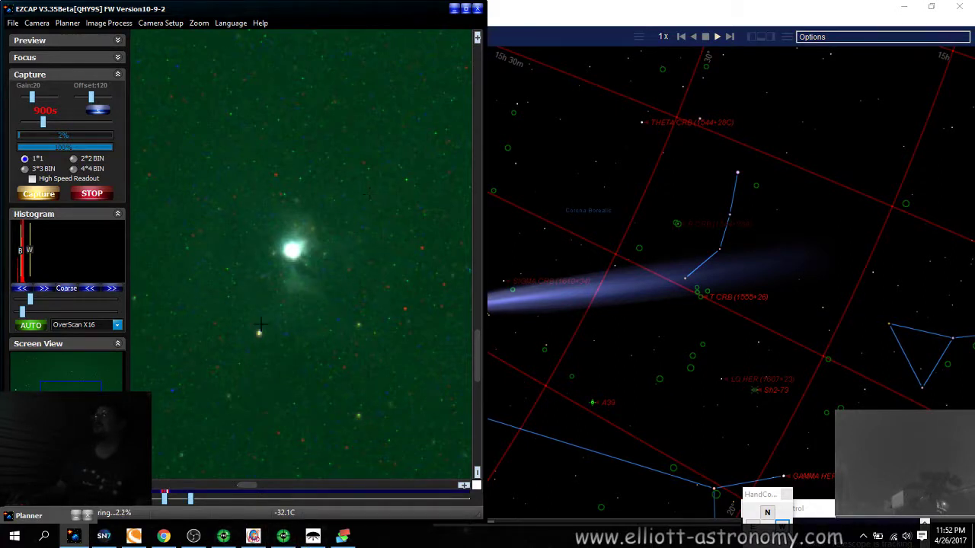
pyautogui.click(200, 23)
pyautogui.click(212, 54)
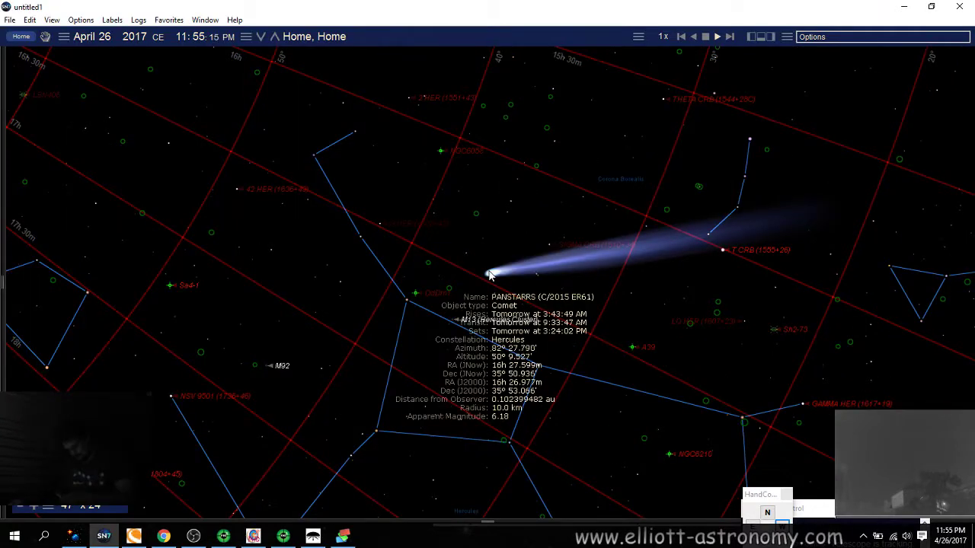
# Switch to Orion Camera Studio to check its capture, and view the stacked image in DeepSkyStacker Live.
pyautogui.click(312, 536)
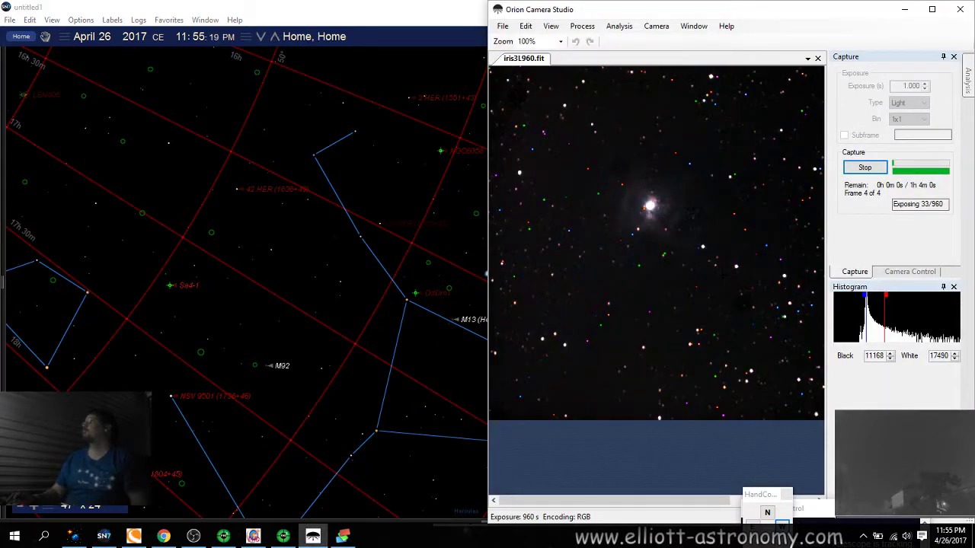
pyautogui.click(342, 537)
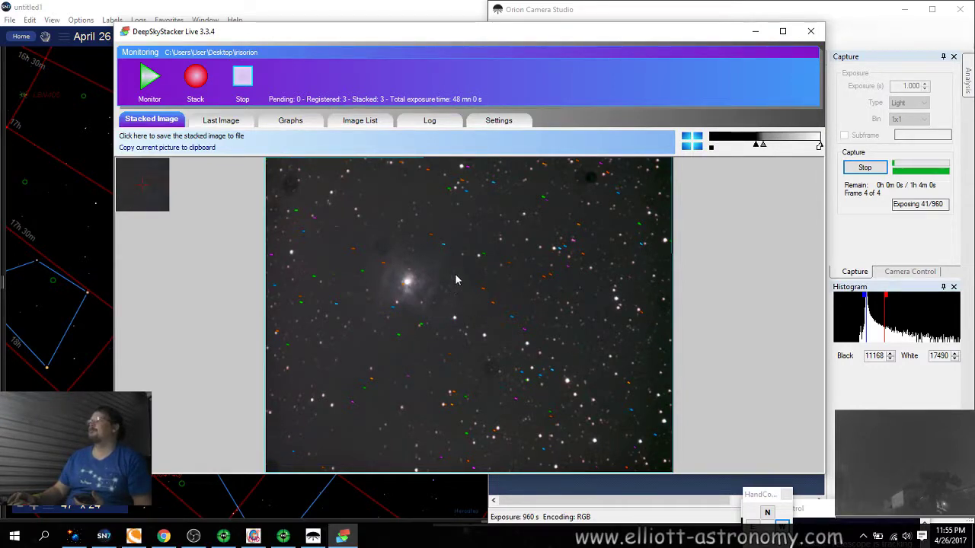
pyautogui.click(754, 31)
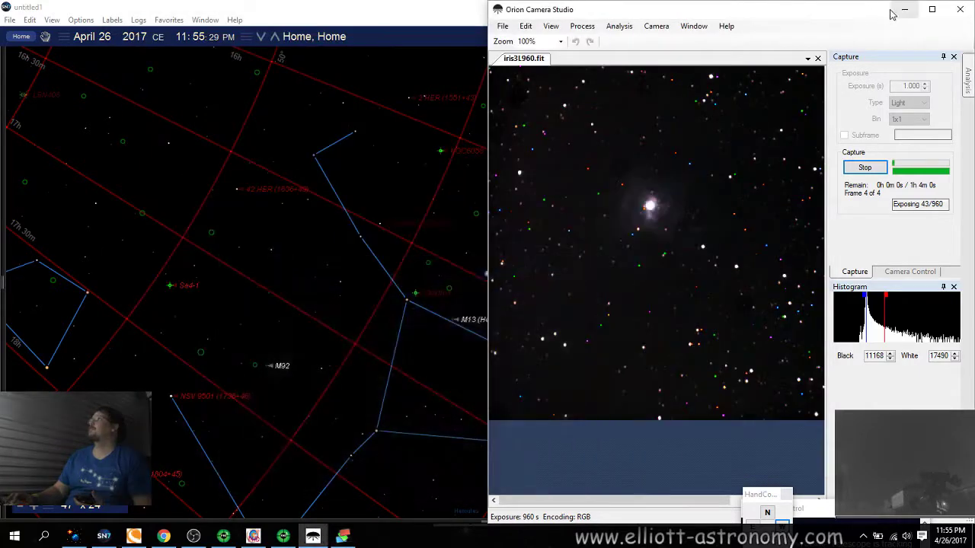
# Clear the windows covering the desktop and open iris1L960 from the irisorion folder in Nebulosity.
pyautogui.click(905, 9)
pyautogui.click(904, 8)
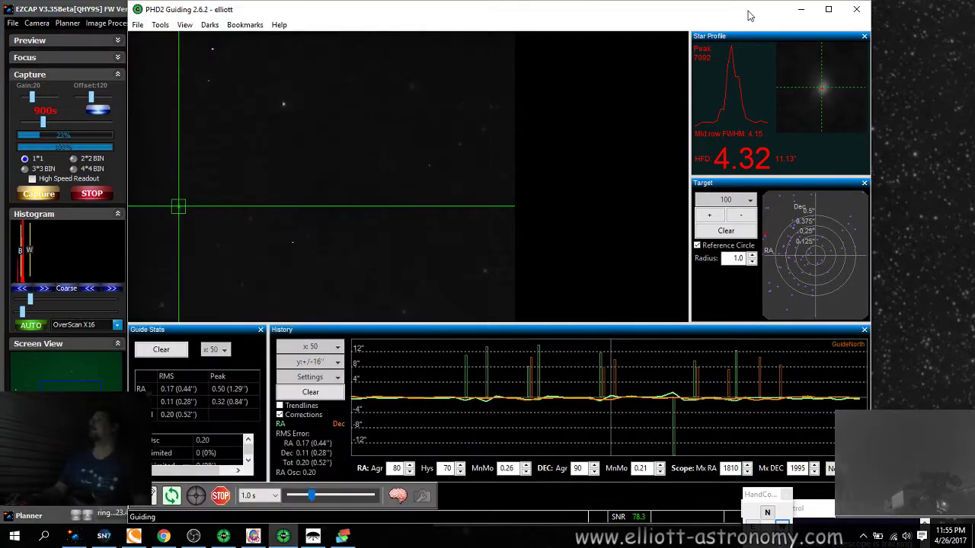
pyautogui.click(804, 12)
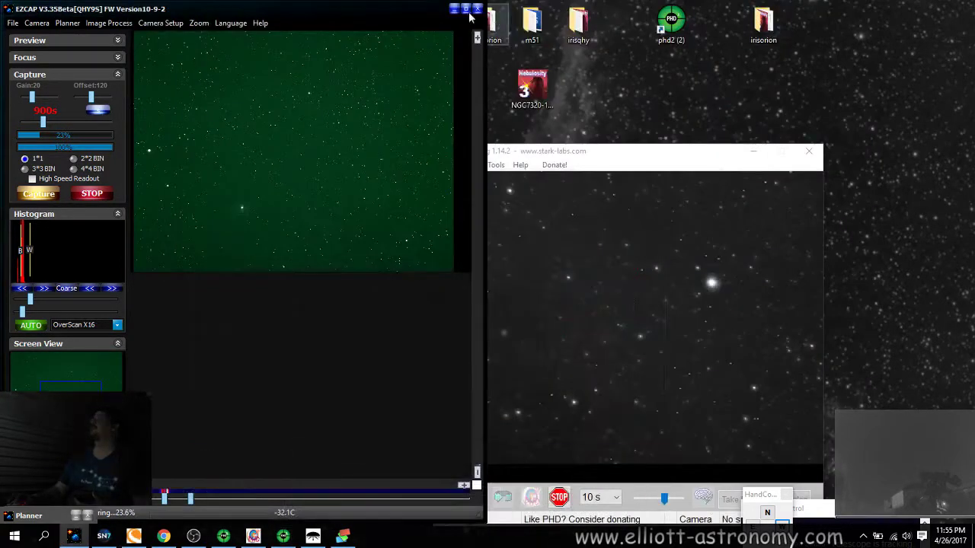
pyautogui.doubleClick(764, 44)
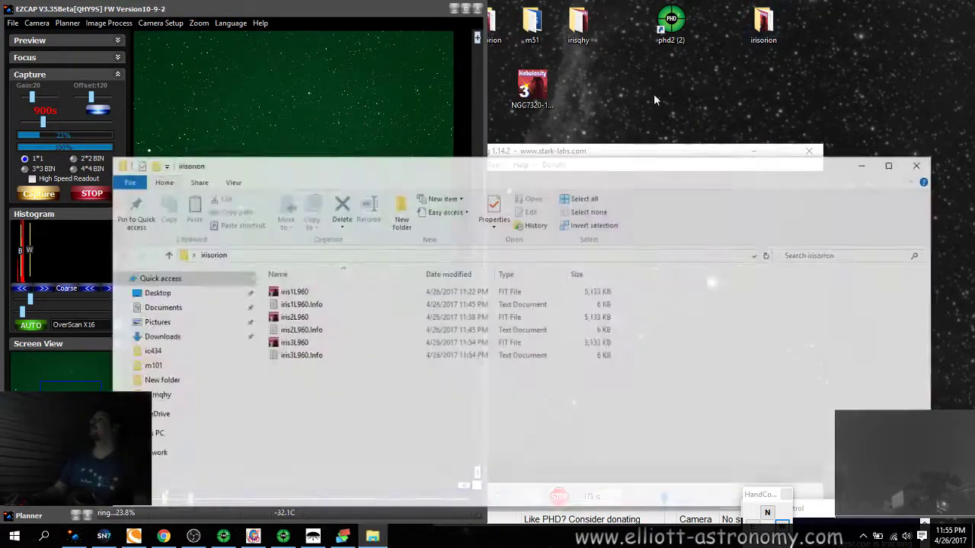
pyautogui.click(305, 293)
pyautogui.doubleClick(307, 295)
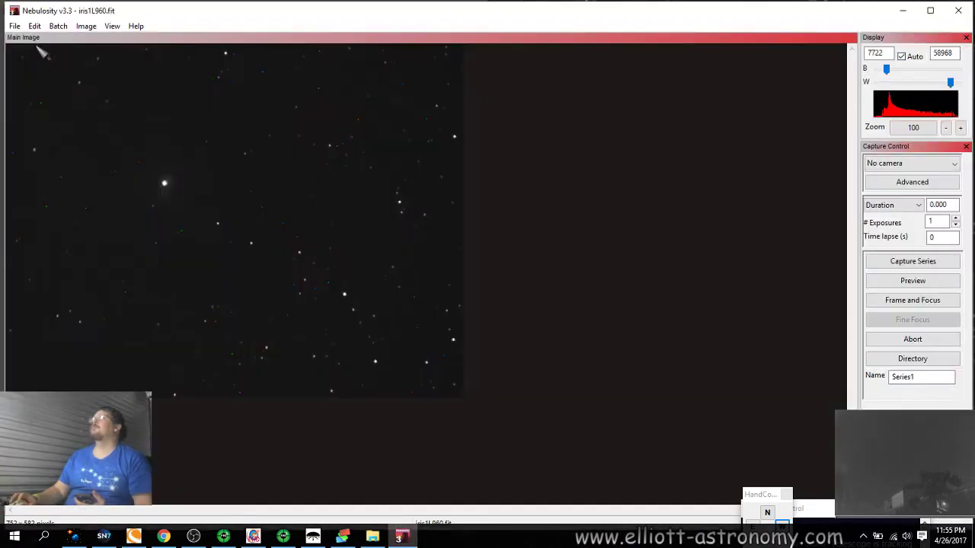
# Open the Image Previewer and load iris1L960 from the irisorion folder on the desktop.
pyautogui.click(14, 26)
pyautogui.click(31, 54)
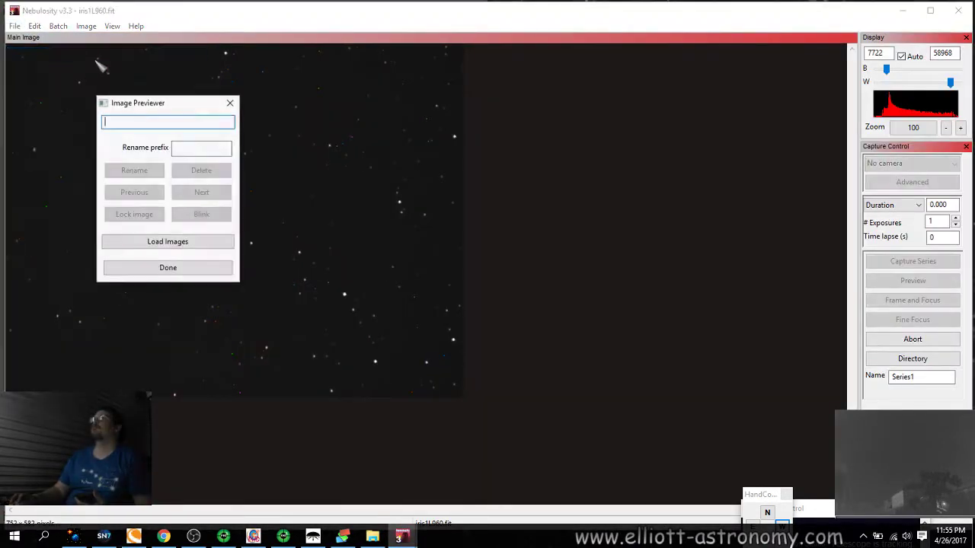
pyautogui.click(194, 256)
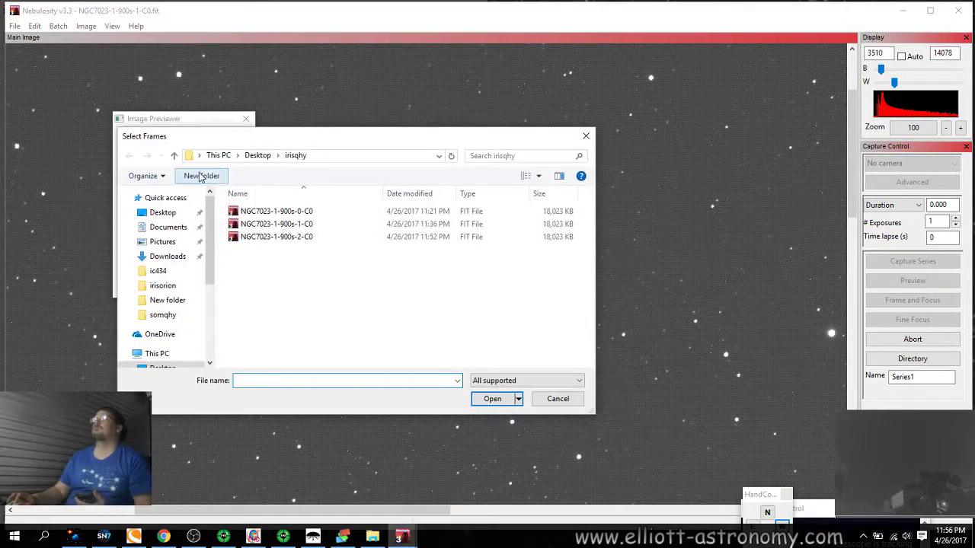
pyautogui.click(174, 155)
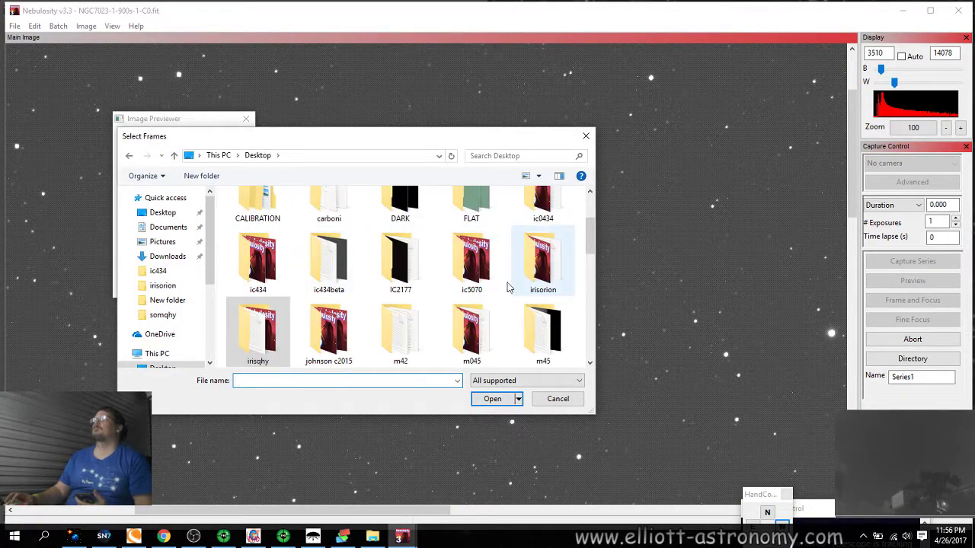
pyautogui.doubleClick(535, 281)
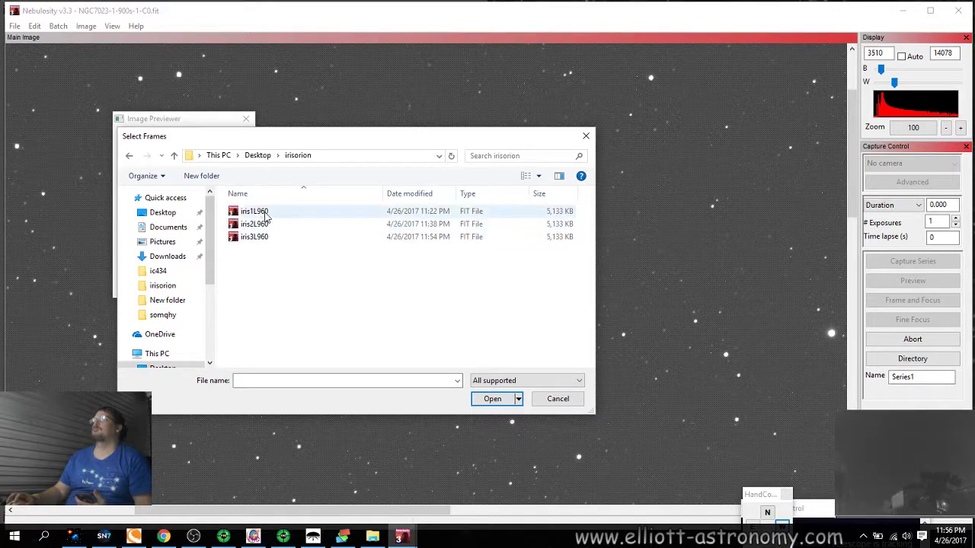
pyautogui.moveTo(279, 287); pyautogui.dragTo(269, 213)
pyautogui.doubleClick(278, 216)
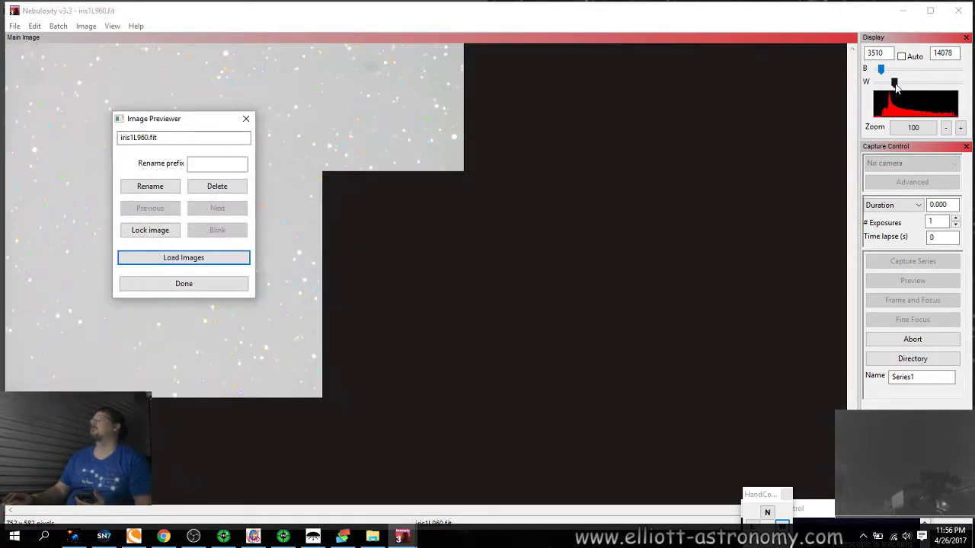
# Set the display white level to 21845 and load iris1L960, iris2L960 and iris3L960 together into the Image Previewer.
pyautogui.moveTo(895, 84); pyautogui.dragTo(904, 83)
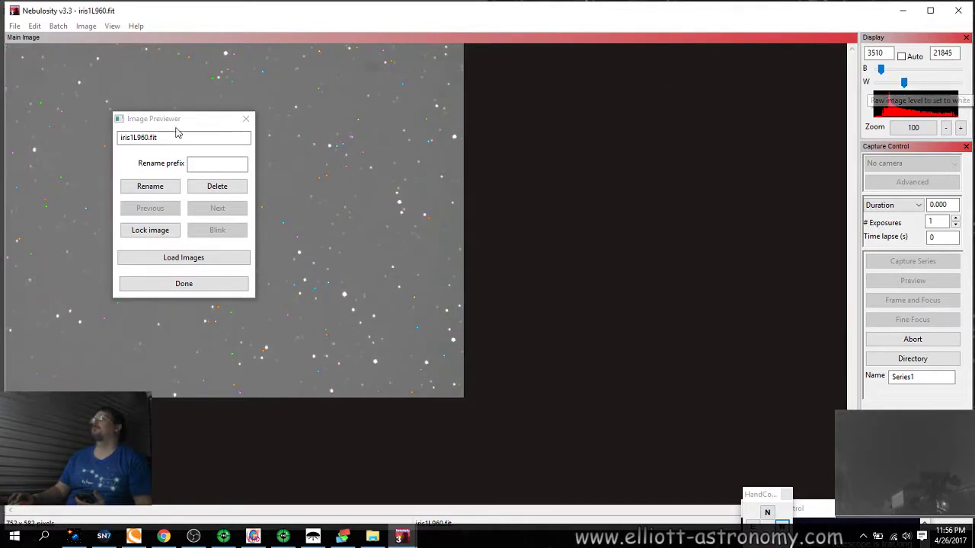
pyautogui.moveTo(182, 119); pyautogui.dragTo(601, 177)
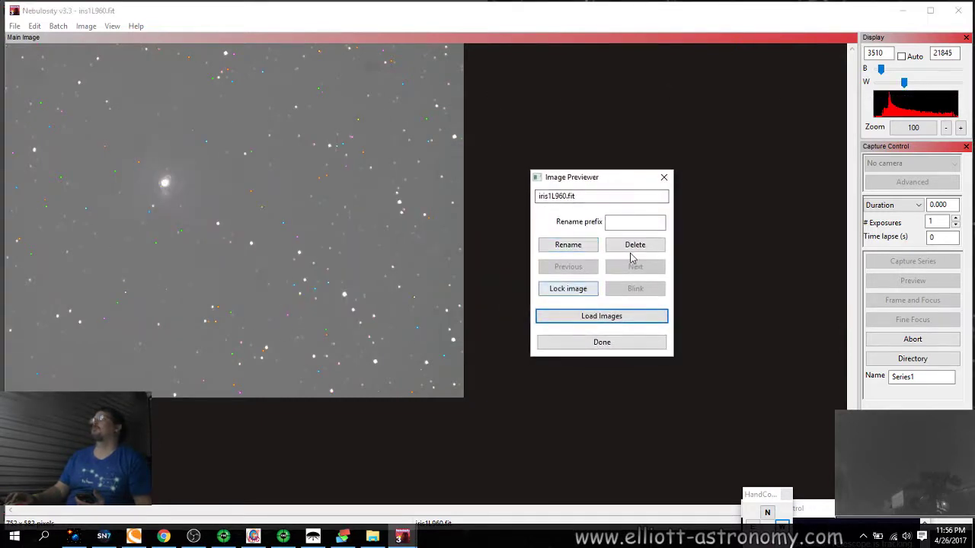
pyautogui.click(617, 319)
pyautogui.moveTo(620, 285); pyautogui.dragTo(609, 267)
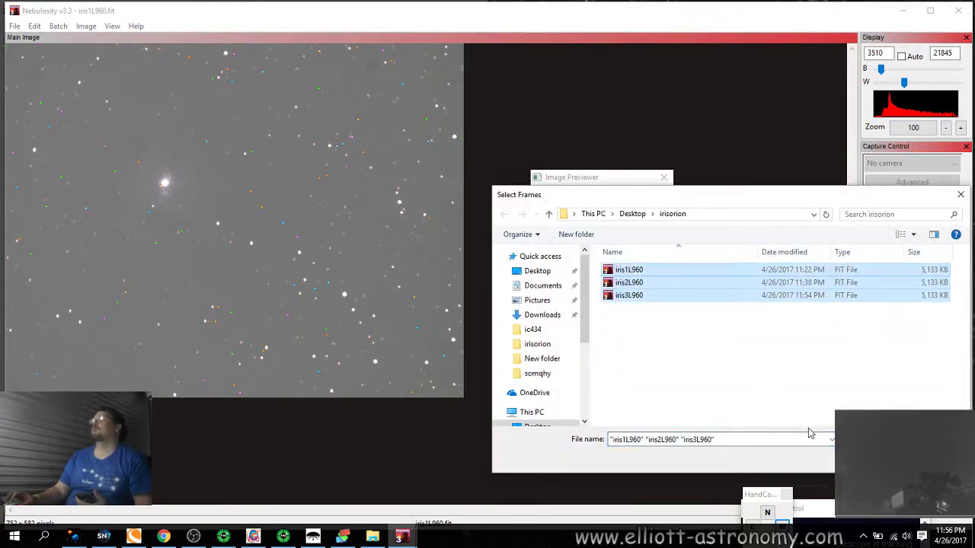
pyautogui.click(869, 460)
# Step back and forth through the three irisorion frames to compare them for shift.
pyautogui.click(635, 267)
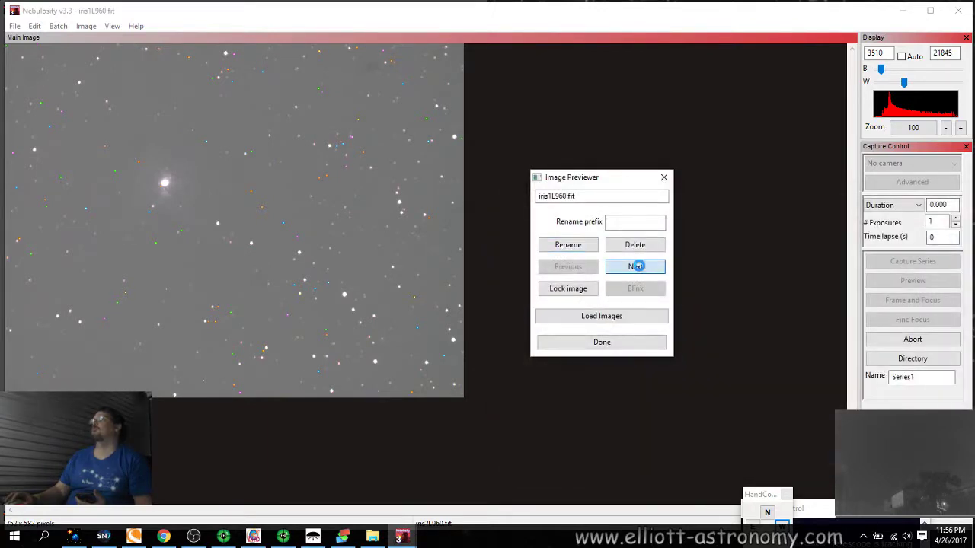
pyautogui.click(636, 268)
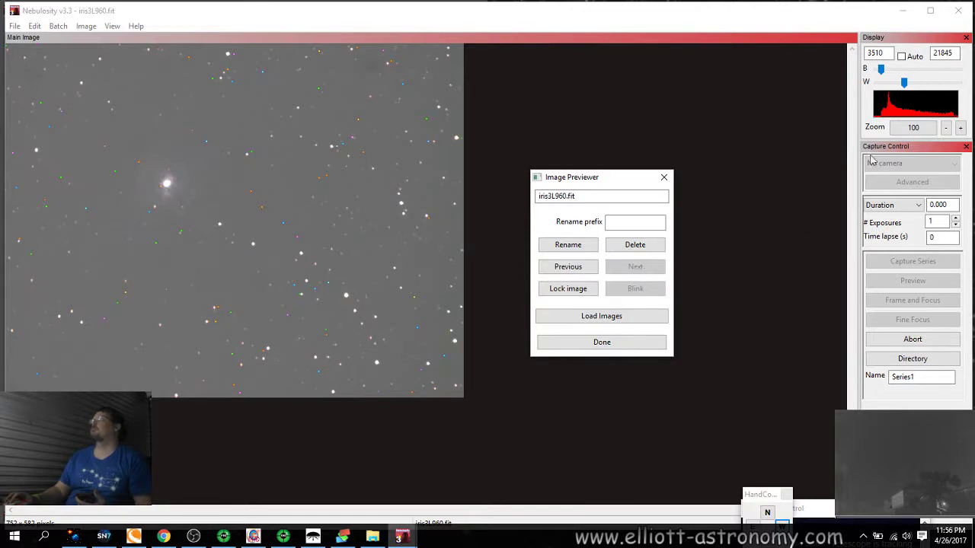
pyautogui.click(581, 273)
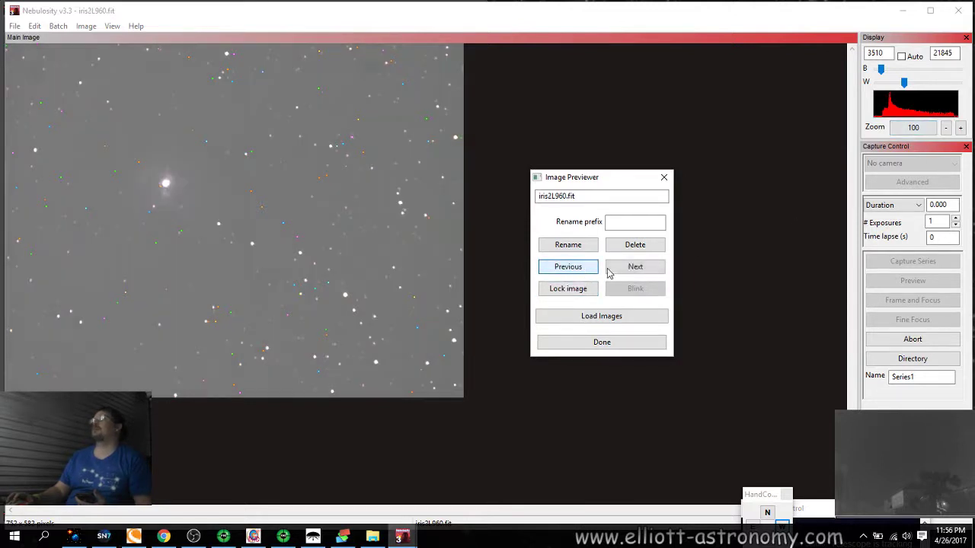
pyautogui.click(631, 268)
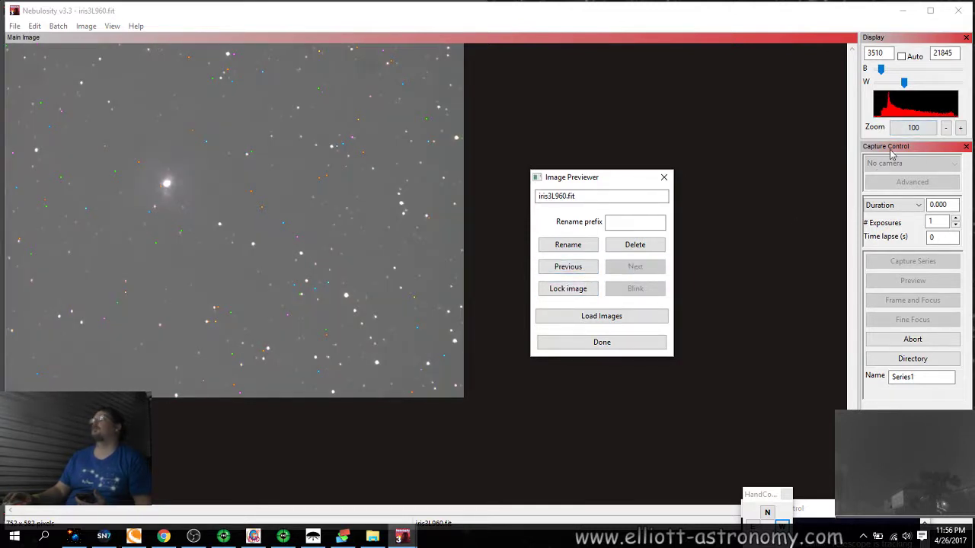
# Zoom the image to 400 and compare star positions and shapes between the frames up close.
pyautogui.click(960, 128)
pyautogui.click(959, 128)
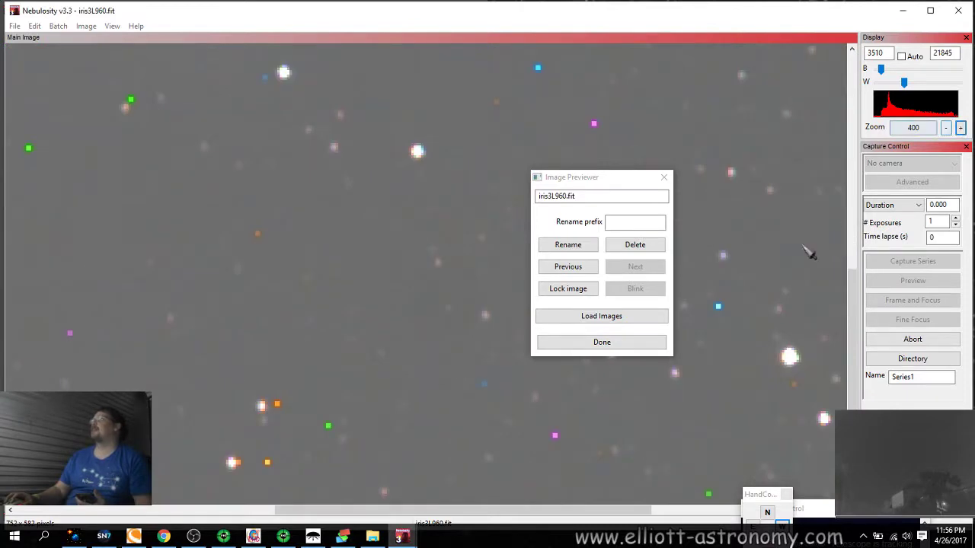
pyautogui.moveTo(383, 518); pyautogui.dragTo(564, 522)
pyautogui.click(568, 268)
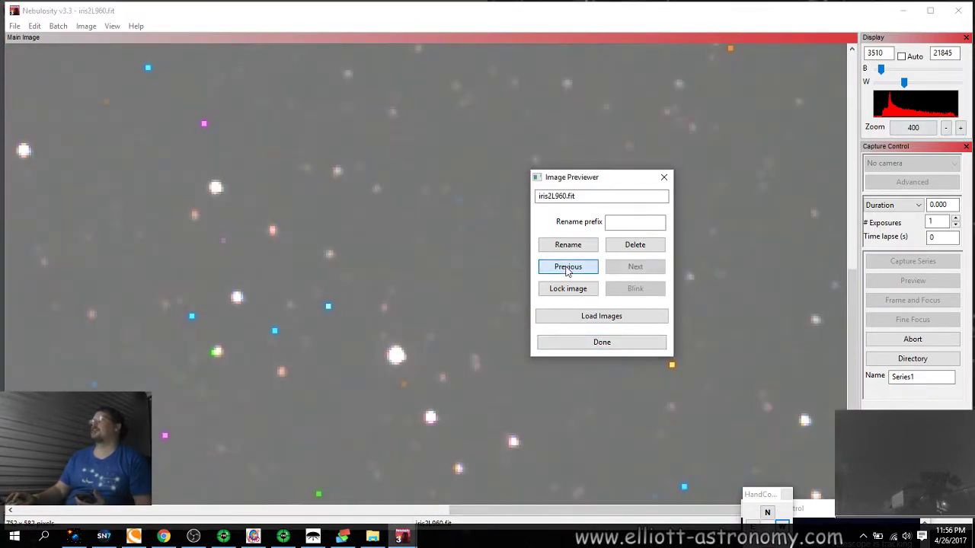
pyautogui.click(564, 266)
pyautogui.click(624, 271)
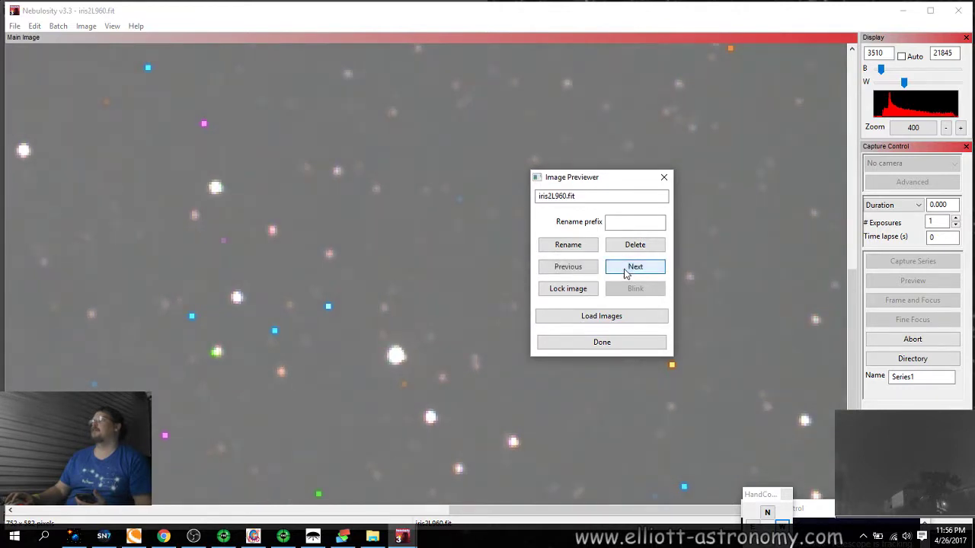
pyautogui.click(624, 270)
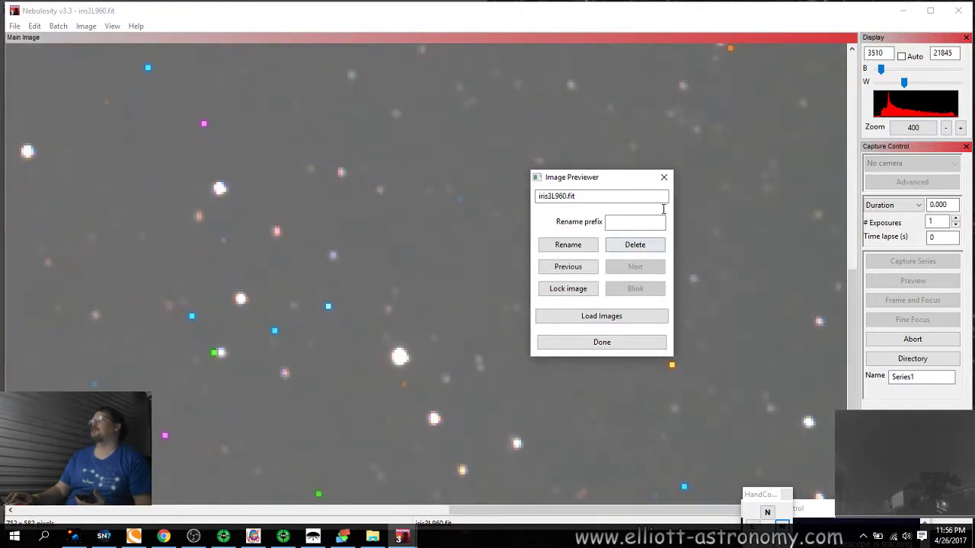
# Close the Image Previewer, return the zoom to 100, and minimize Nebulosity and the irisorion folder window.
pyautogui.click(663, 177)
pyautogui.click(946, 128)
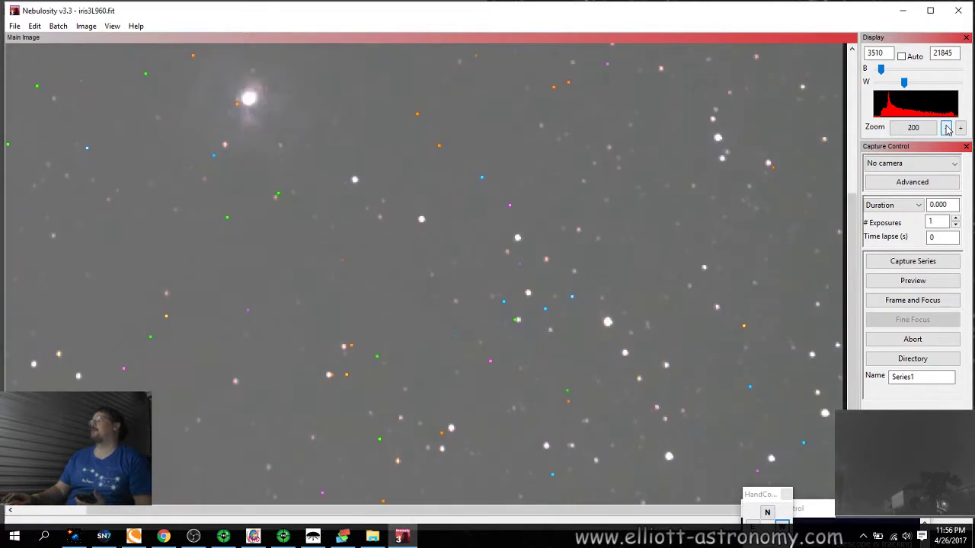
pyautogui.click(946, 128)
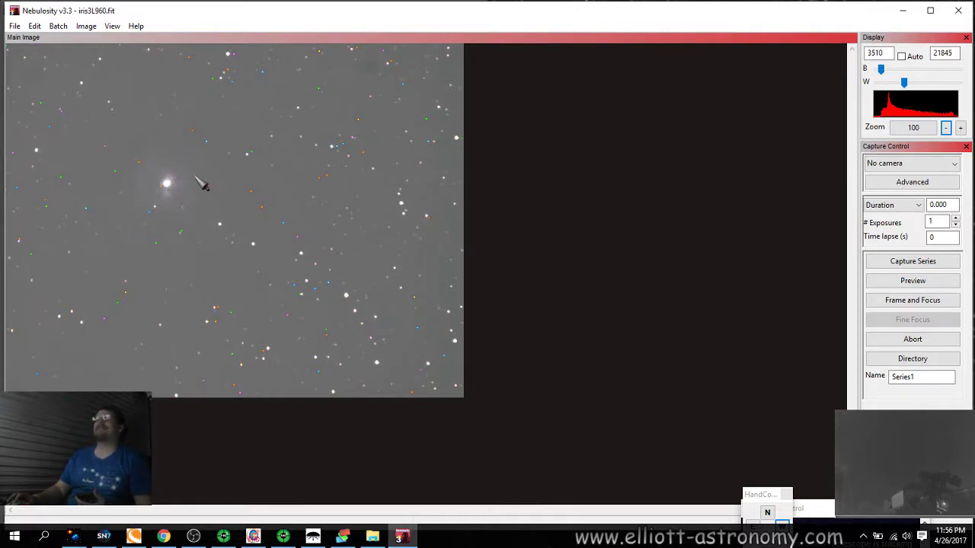
pyautogui.click(902, 9)
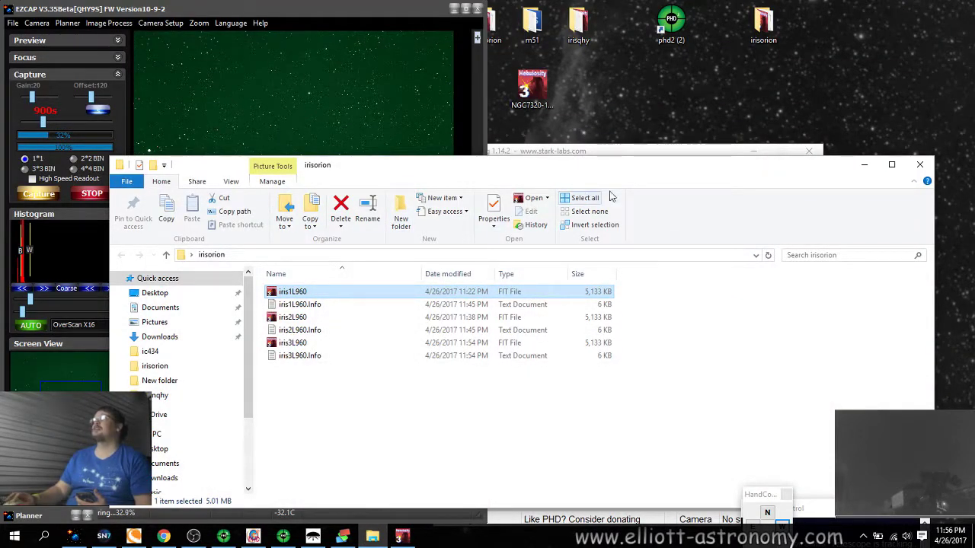
pyautogui.click(864, 164)
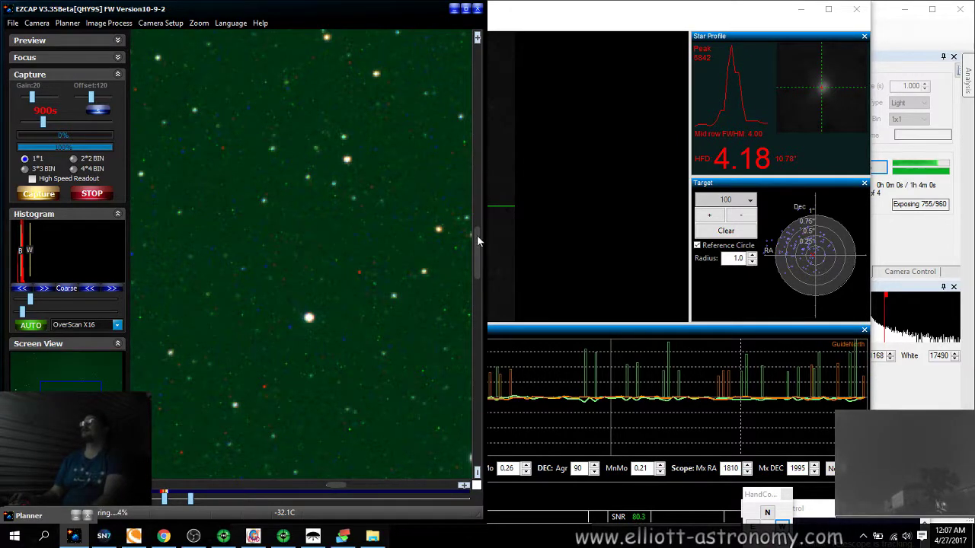
# Inspect the stars in another part of the EZCAP frame, then switch to DeepSkyStacker Live to view the stacked image.
pyautogui.moveTo(477, 235); pyautogui.dragTo(505, 154)
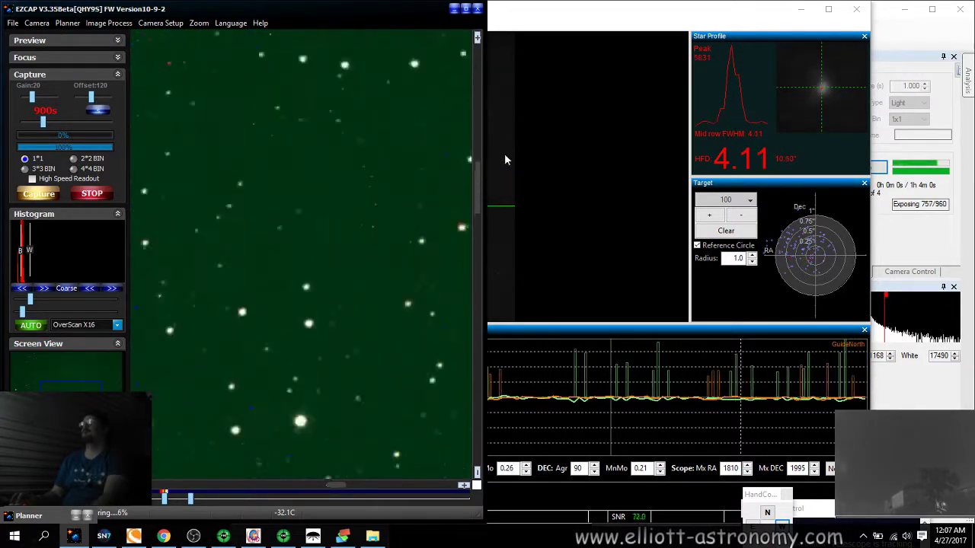
pyautogui.click(344, 536)
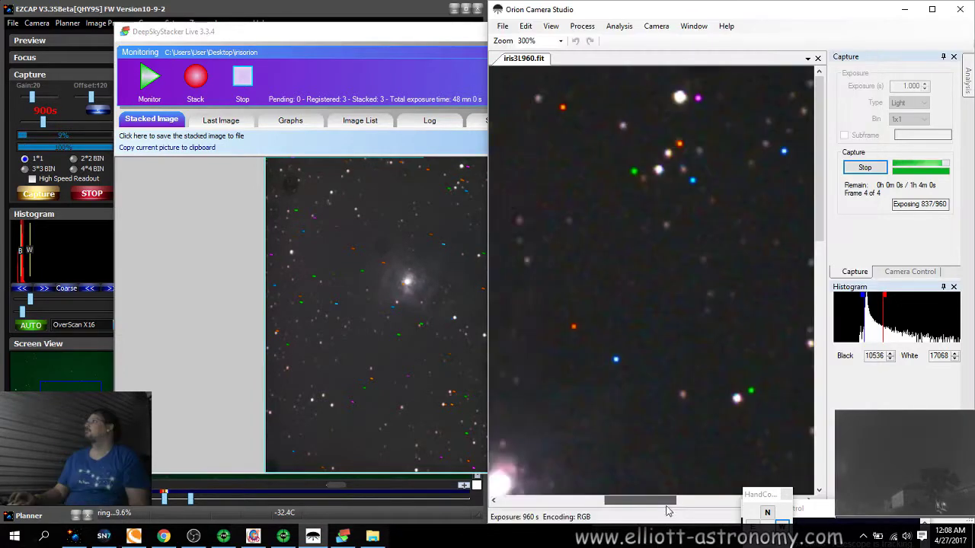
# Inspect the stars beside the nebula in the Orion Camera Studio frames and set the histogram's black level to 9693 on iris4L960.fit.
pyautogui.moveTo(667, 511); pyautogui.dragTo(678, 511)
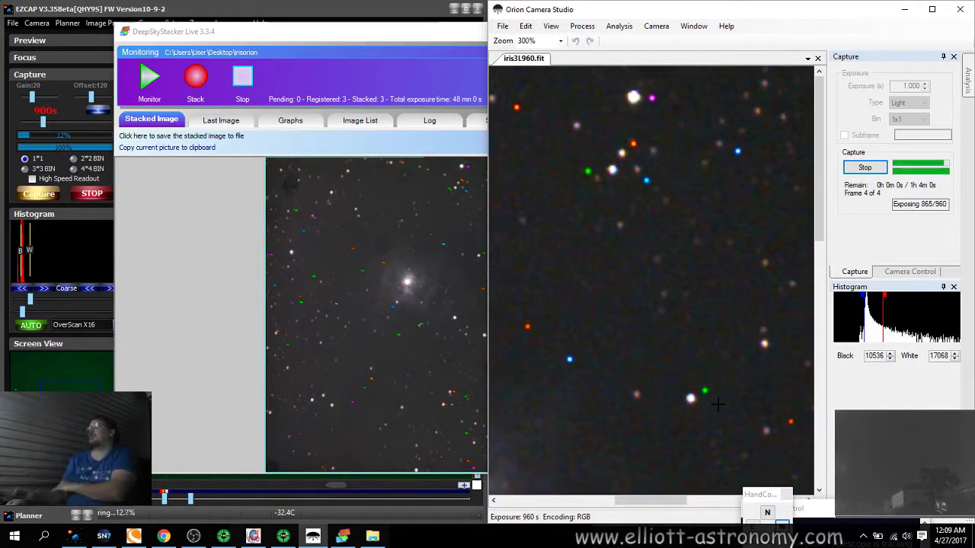
pyautogui.click(691, 399)
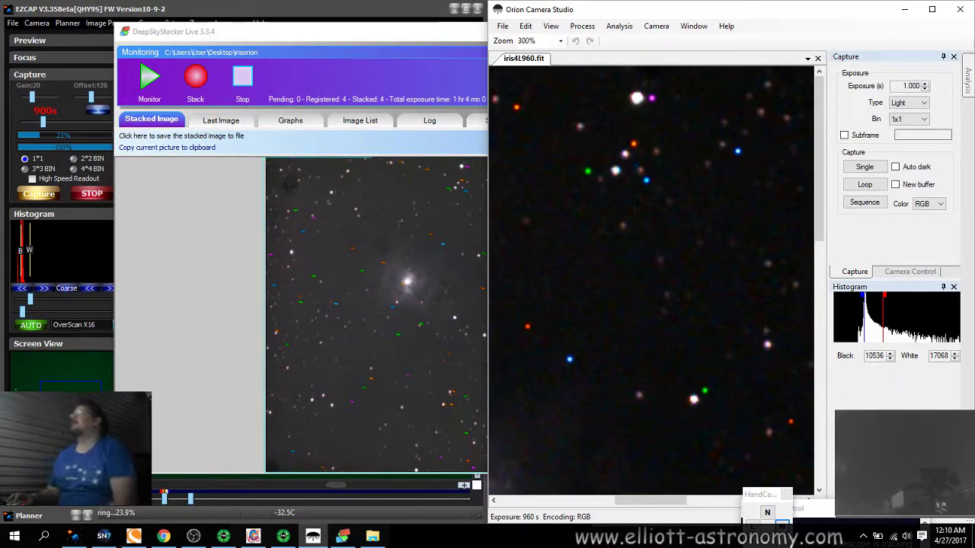
pyautogui.click(862, 295)
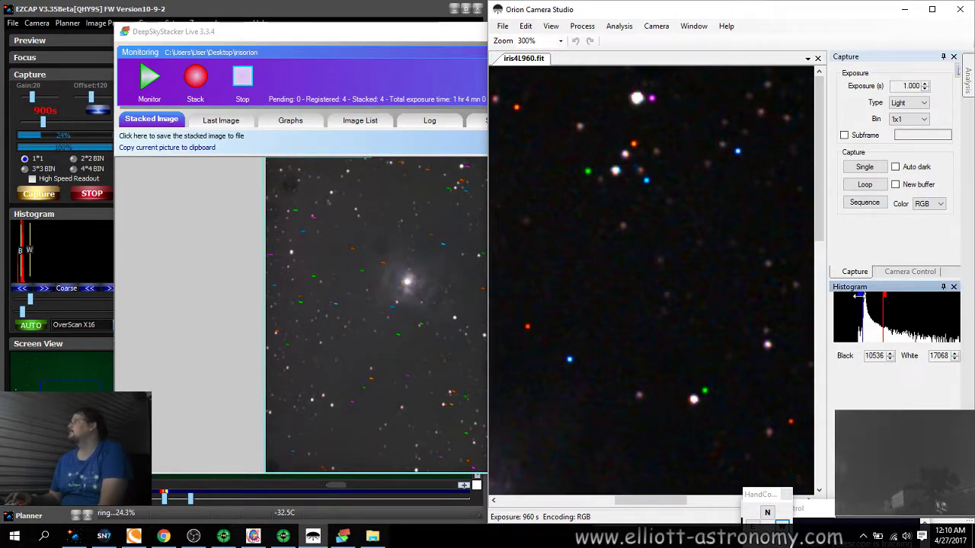
pyautogui.moveTo(861, 297); pyautogui.dragTo(859, 298)
pyautogui.moveTo(821, 174); pyautogui.dragTo(821, 259)
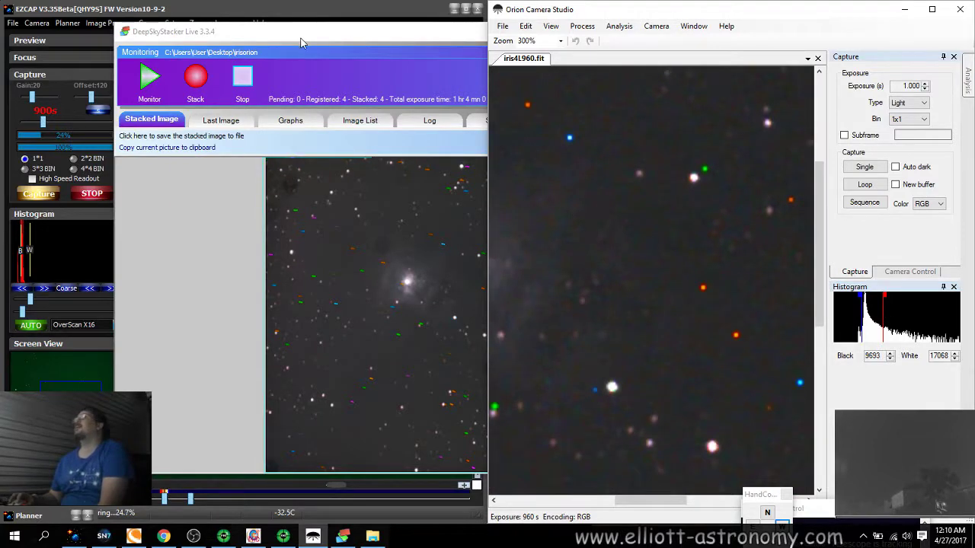
# Bring DeepSkyStacker Live forward to view the full stacked image and switch to the OBS window.
pyautogui.click(302, 37)
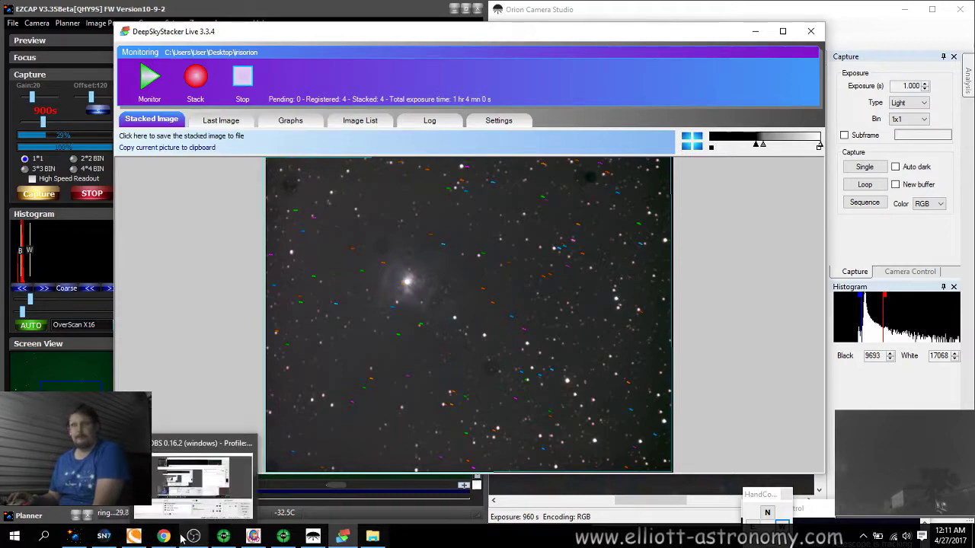
pyautogui.click(205, 537)
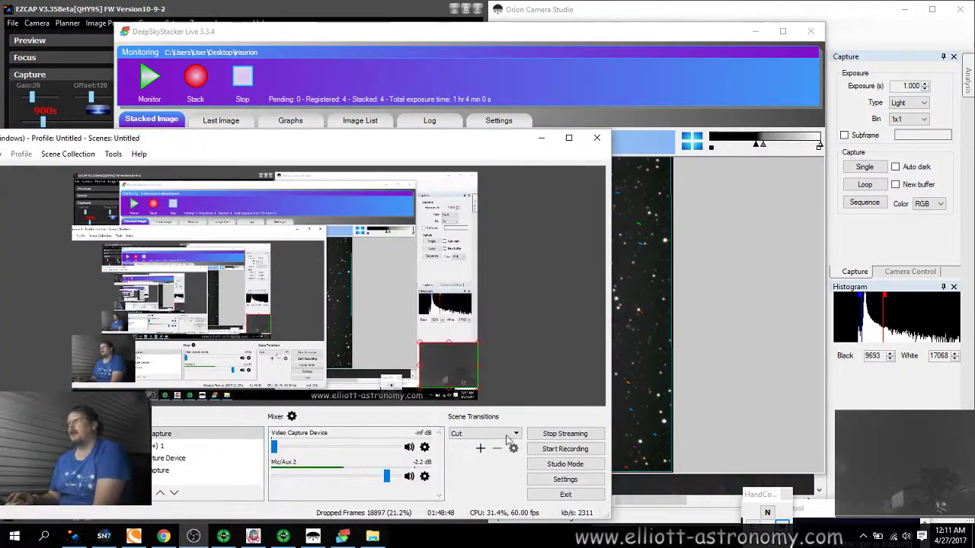